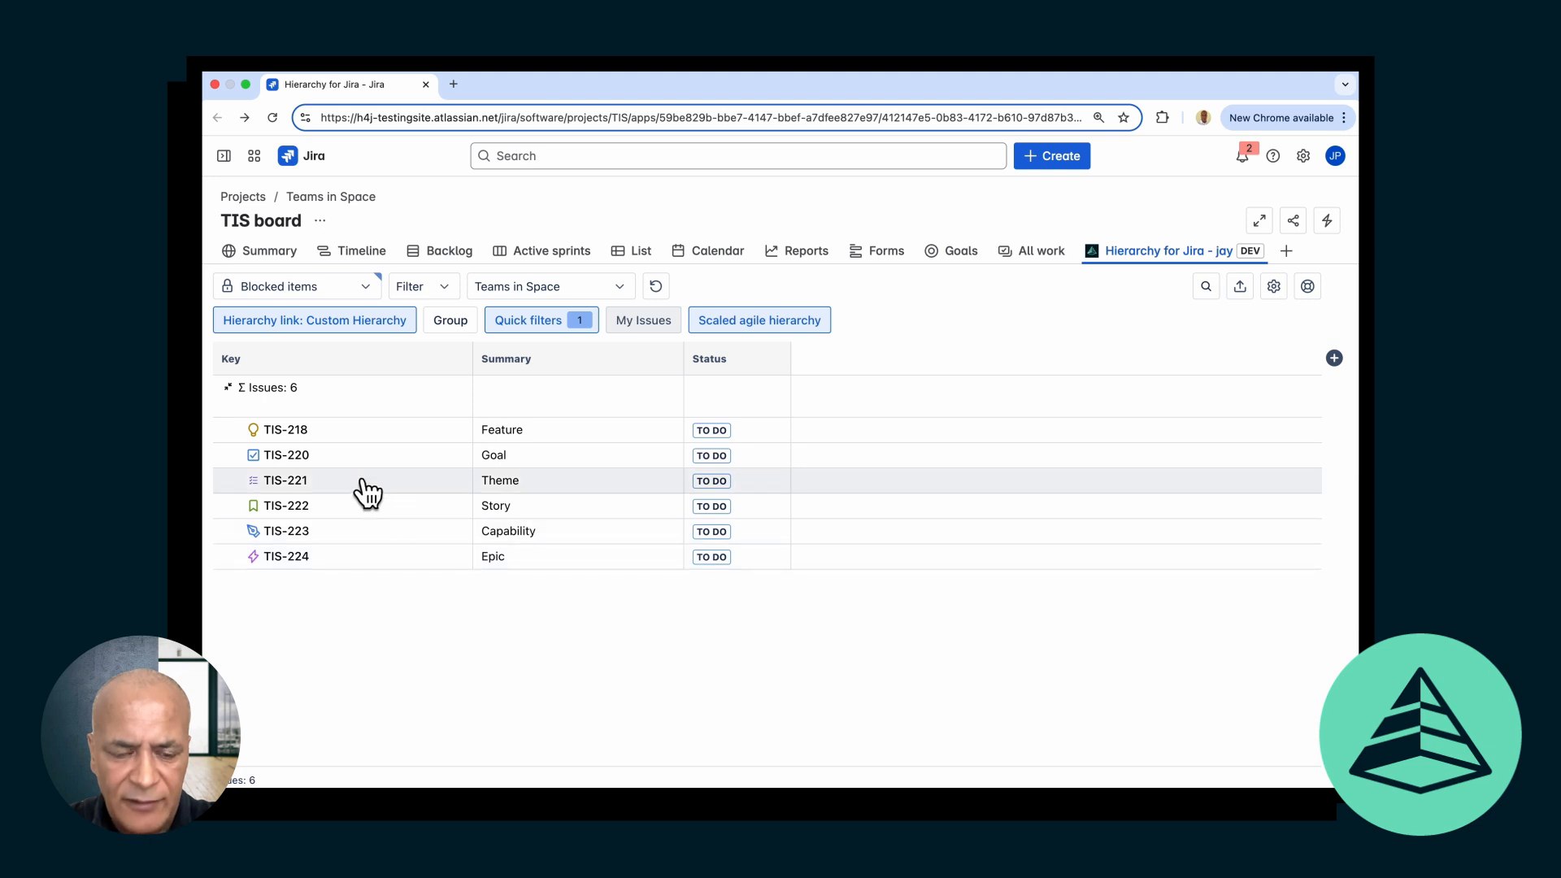
Link the Theme work item TIS-221 to Goal TIS-220 with the "is a child of" relationship
{"action": "left_click", "coordinate": [286, 480]}
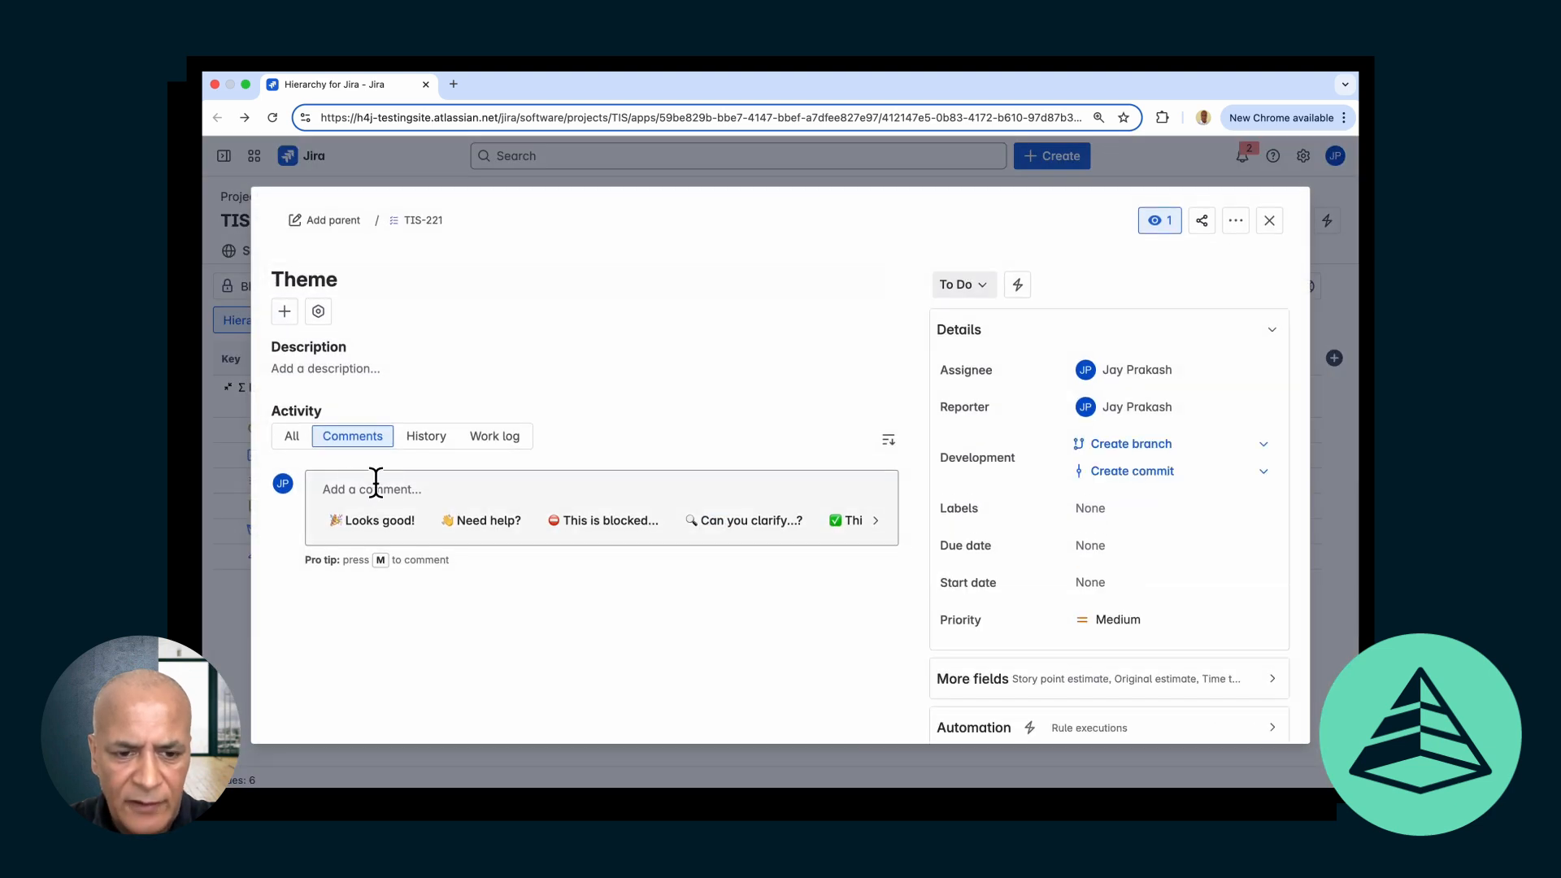
{"action": "left_click", "coordinate": [285, 312]}
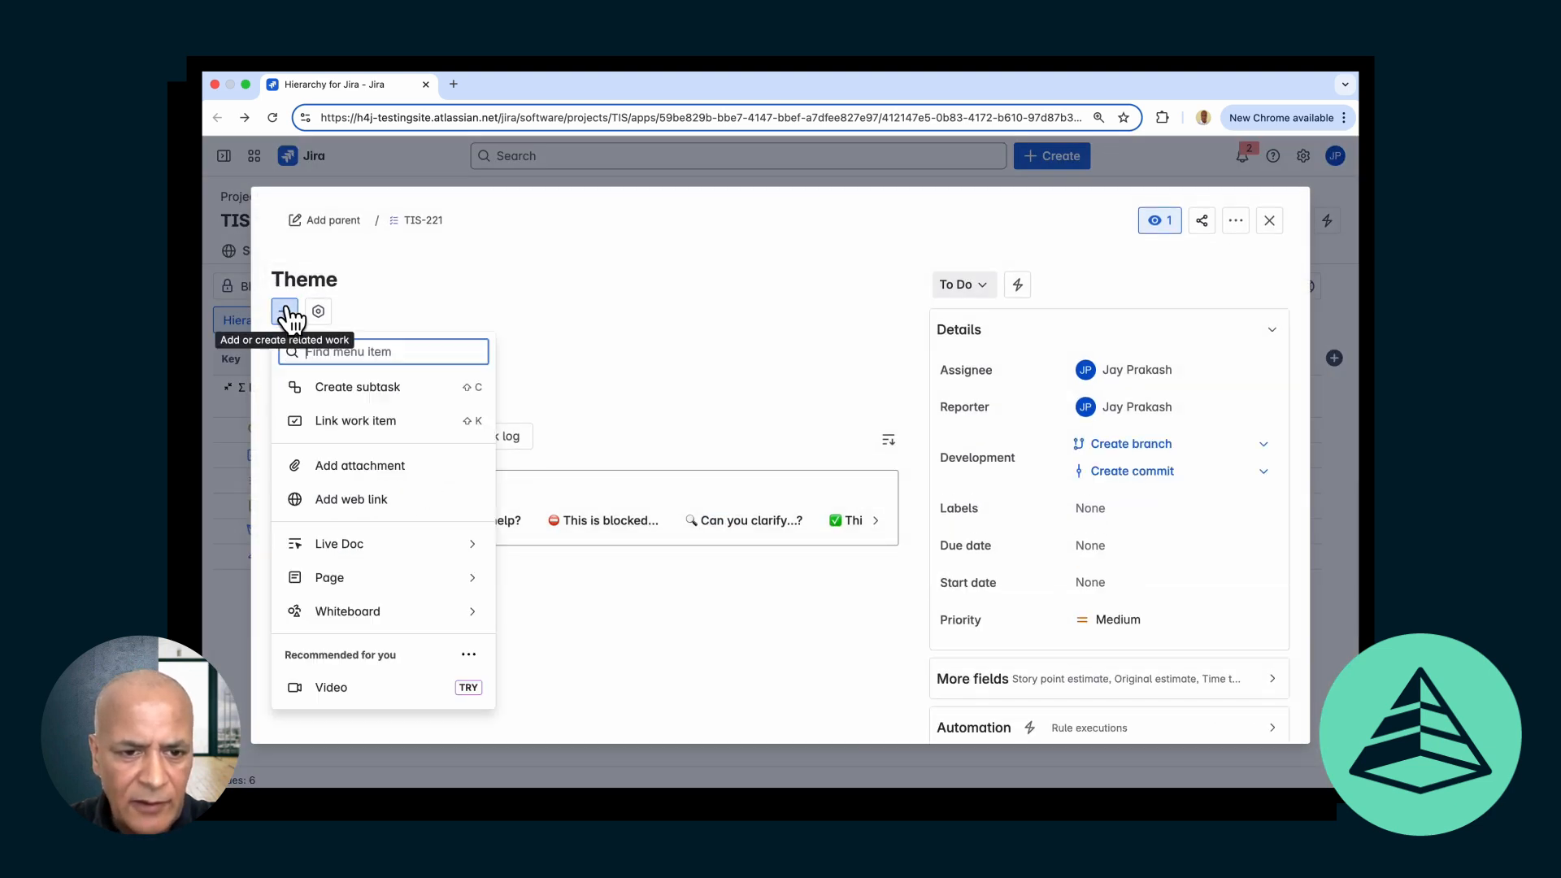
{"action": "left_click", "coordinate": [345, 421]}
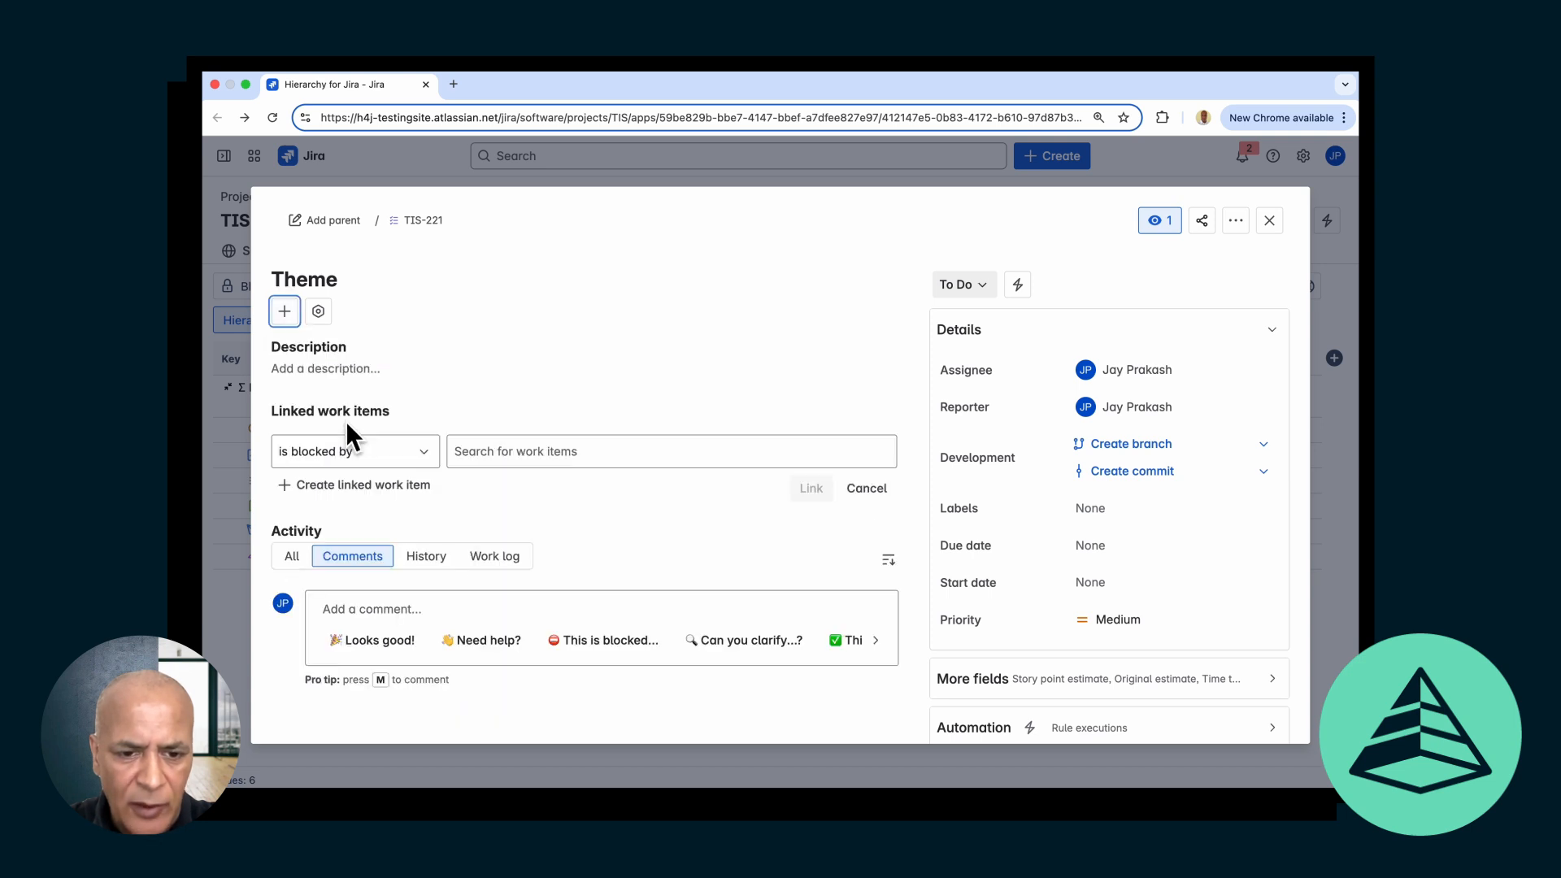
{"action": "left_click", "coordinate": [423, 459]}
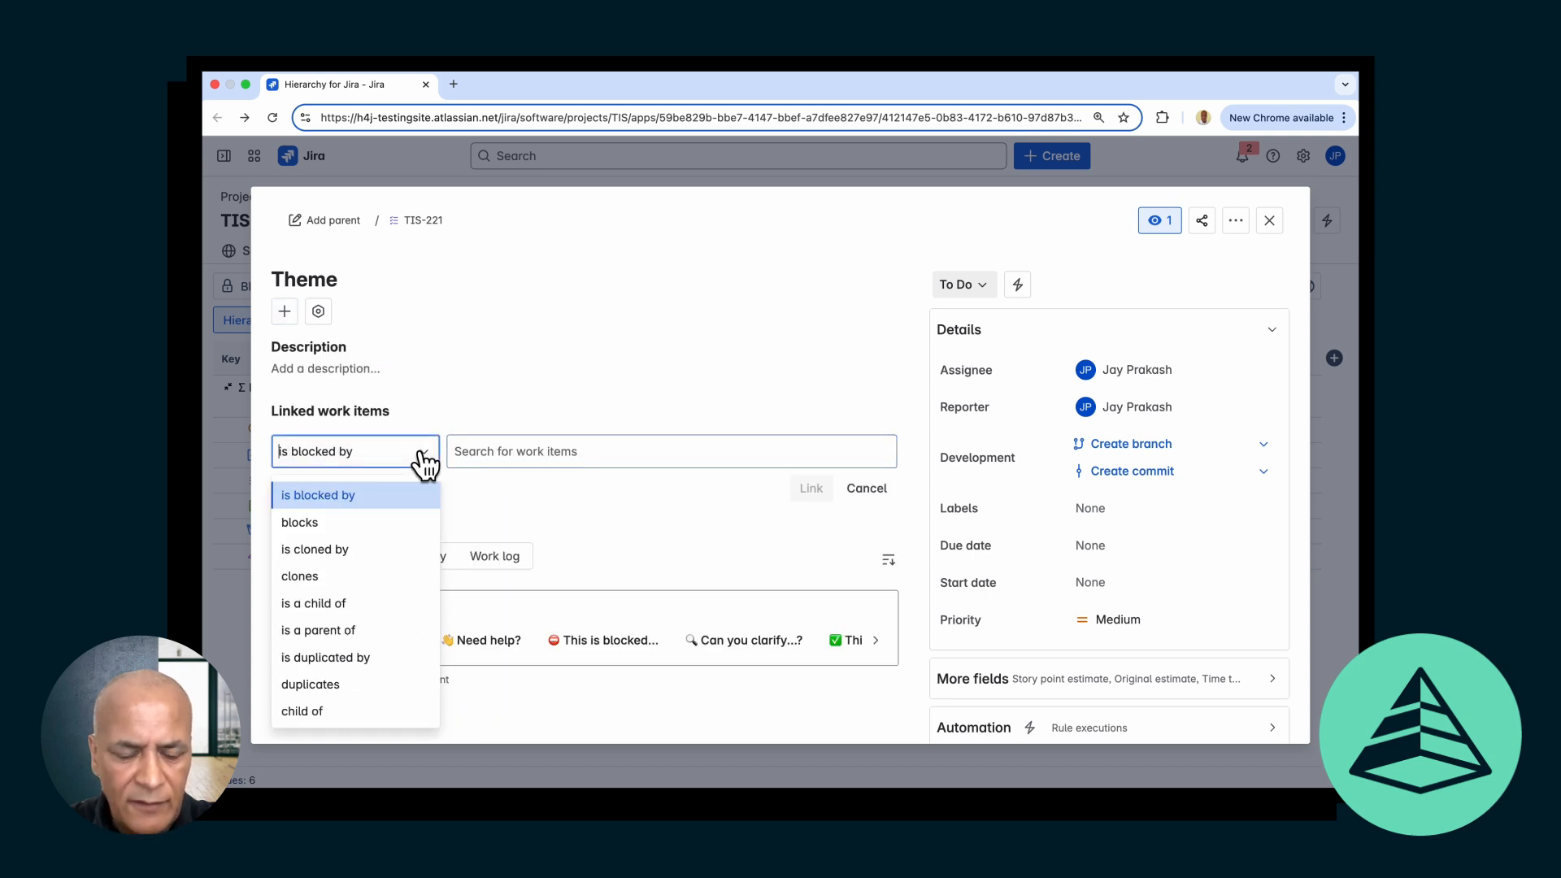
{"action": "left_click", "coordinate": [370, 606]}
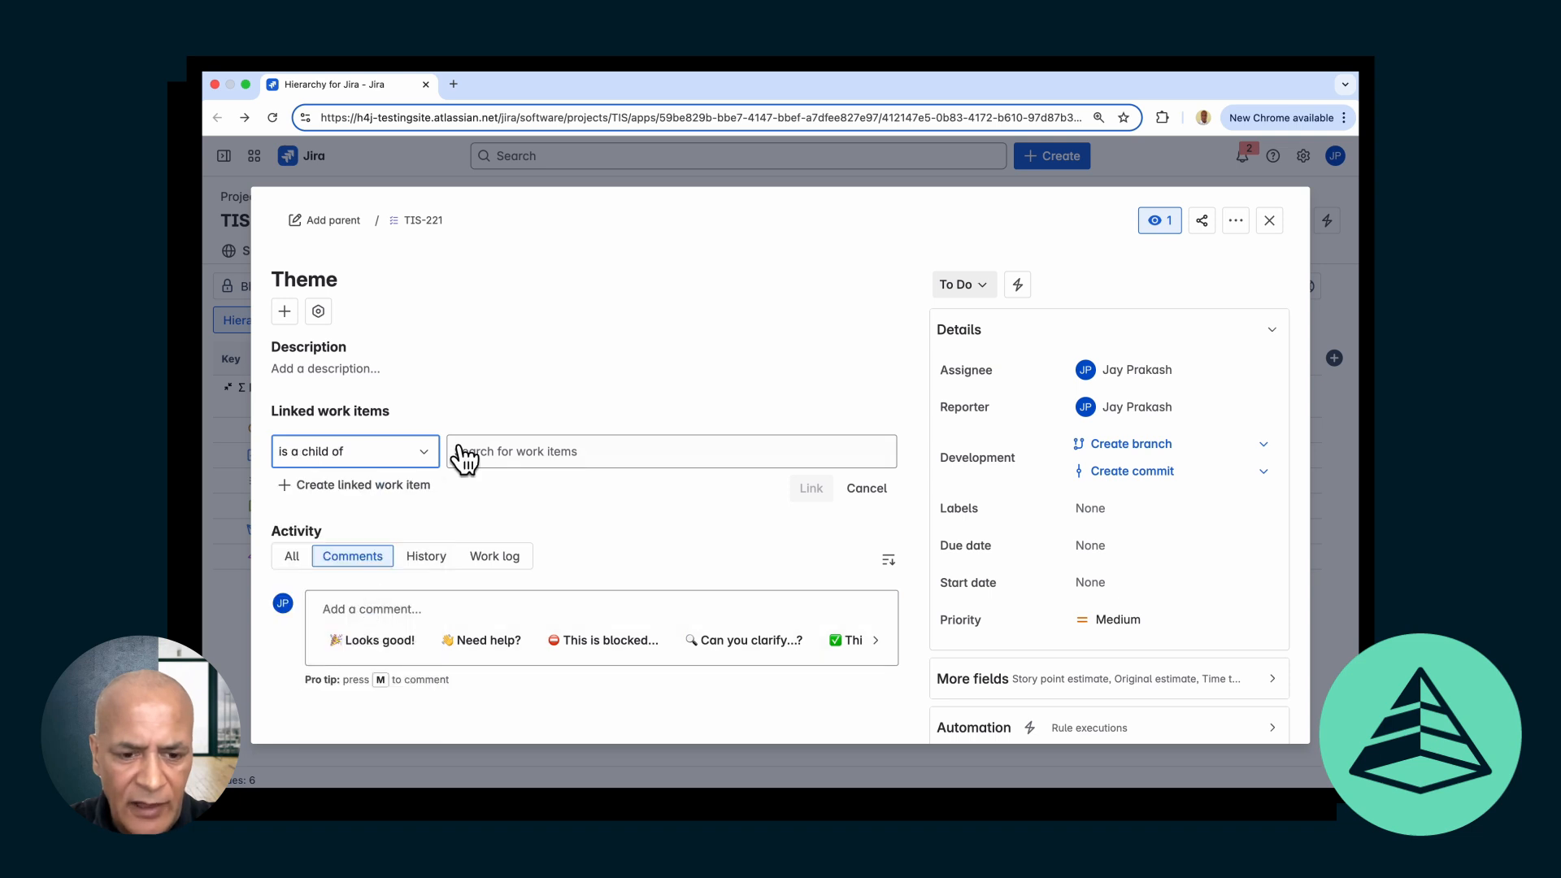
{"action": "left_click", "coordinate": [464, 455]}
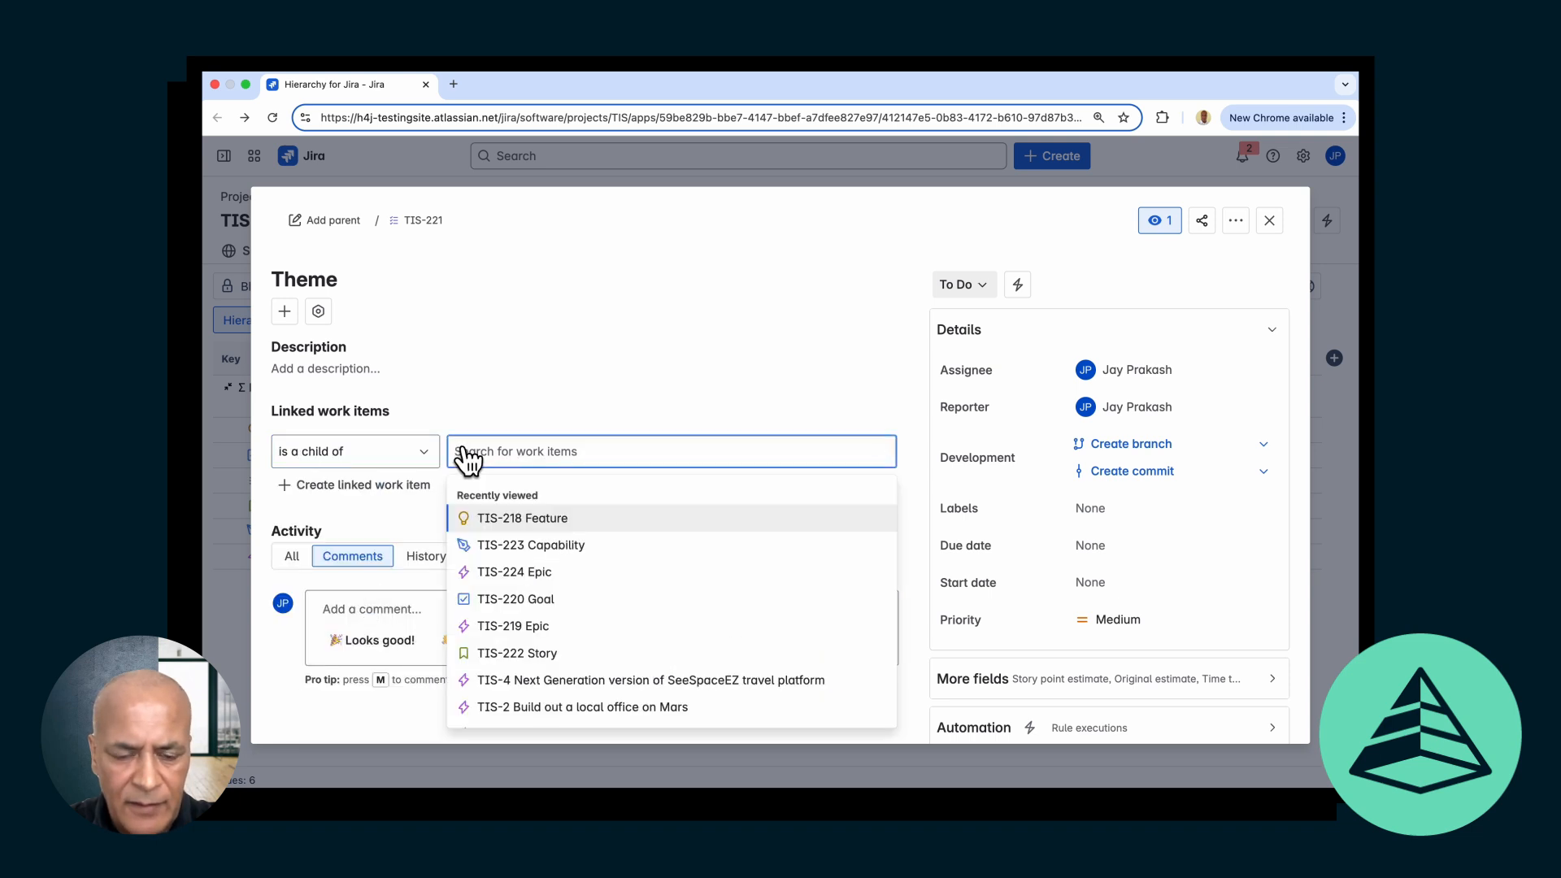
{"action": "left_click", "coordinate": [494, 599]}
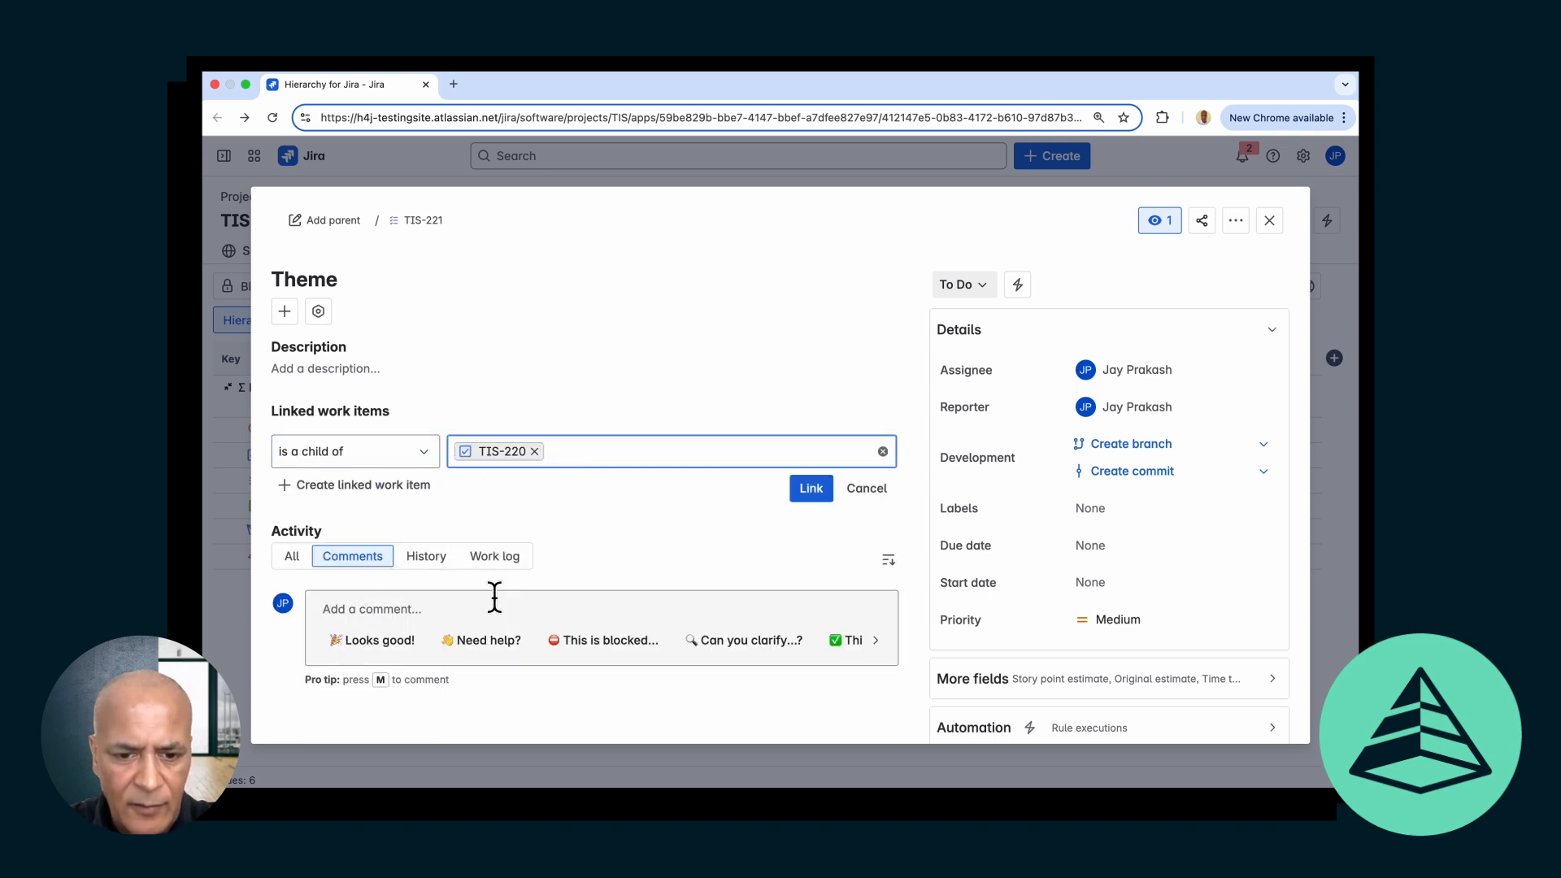
{"action": "left_click", "coordinate": [797, 497]}
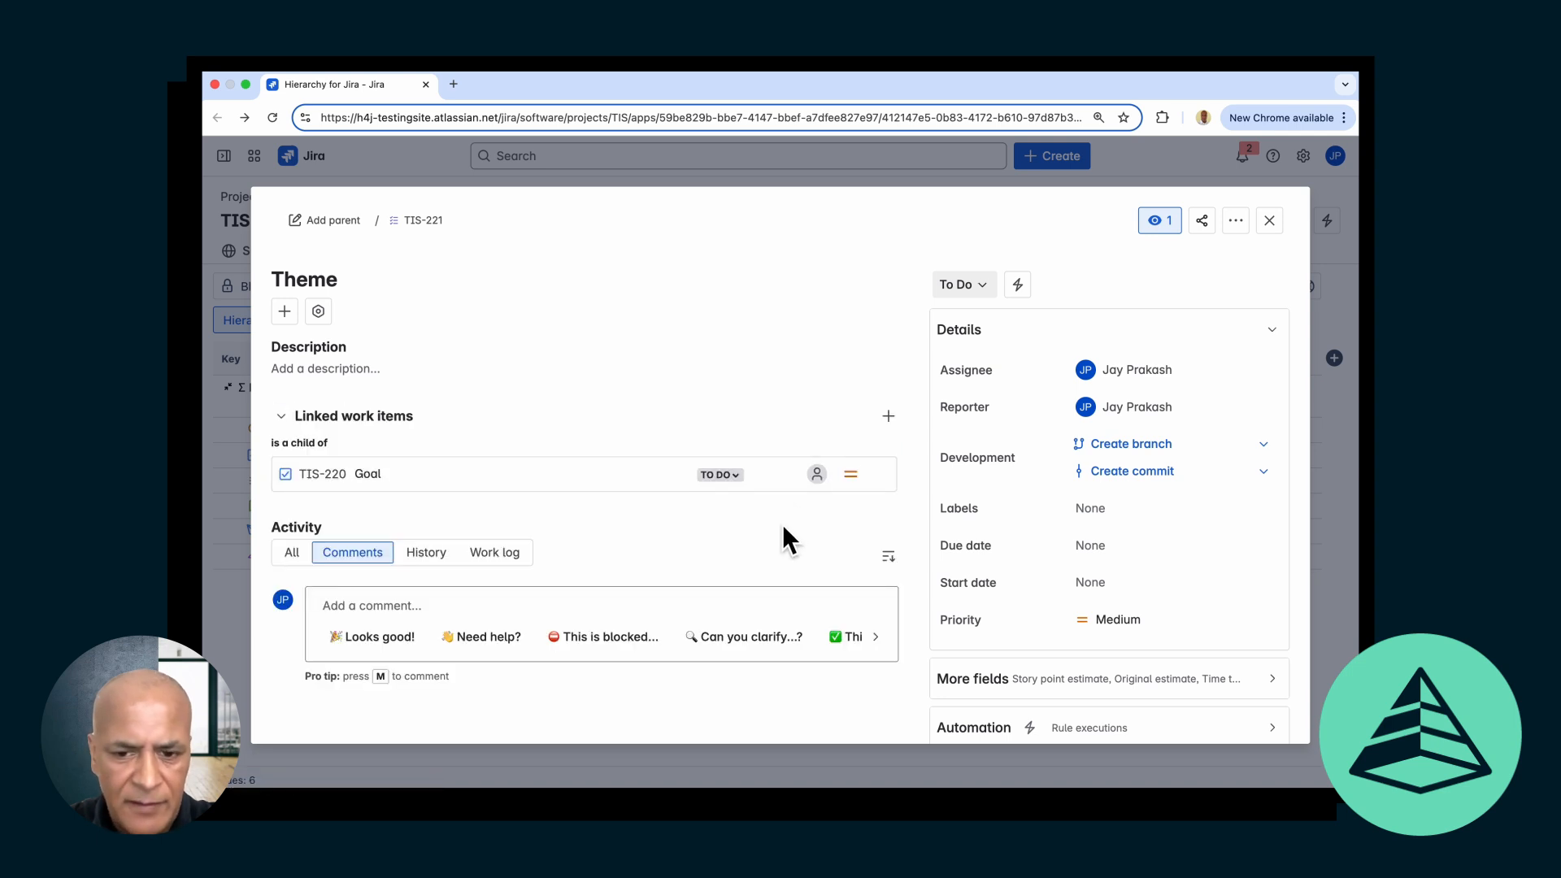
Add an "is a parent of" link from Theme TIS-221 to Epic TIS-224 and close the work item
{"action": "left_click", "coordinate": [889, 416]}
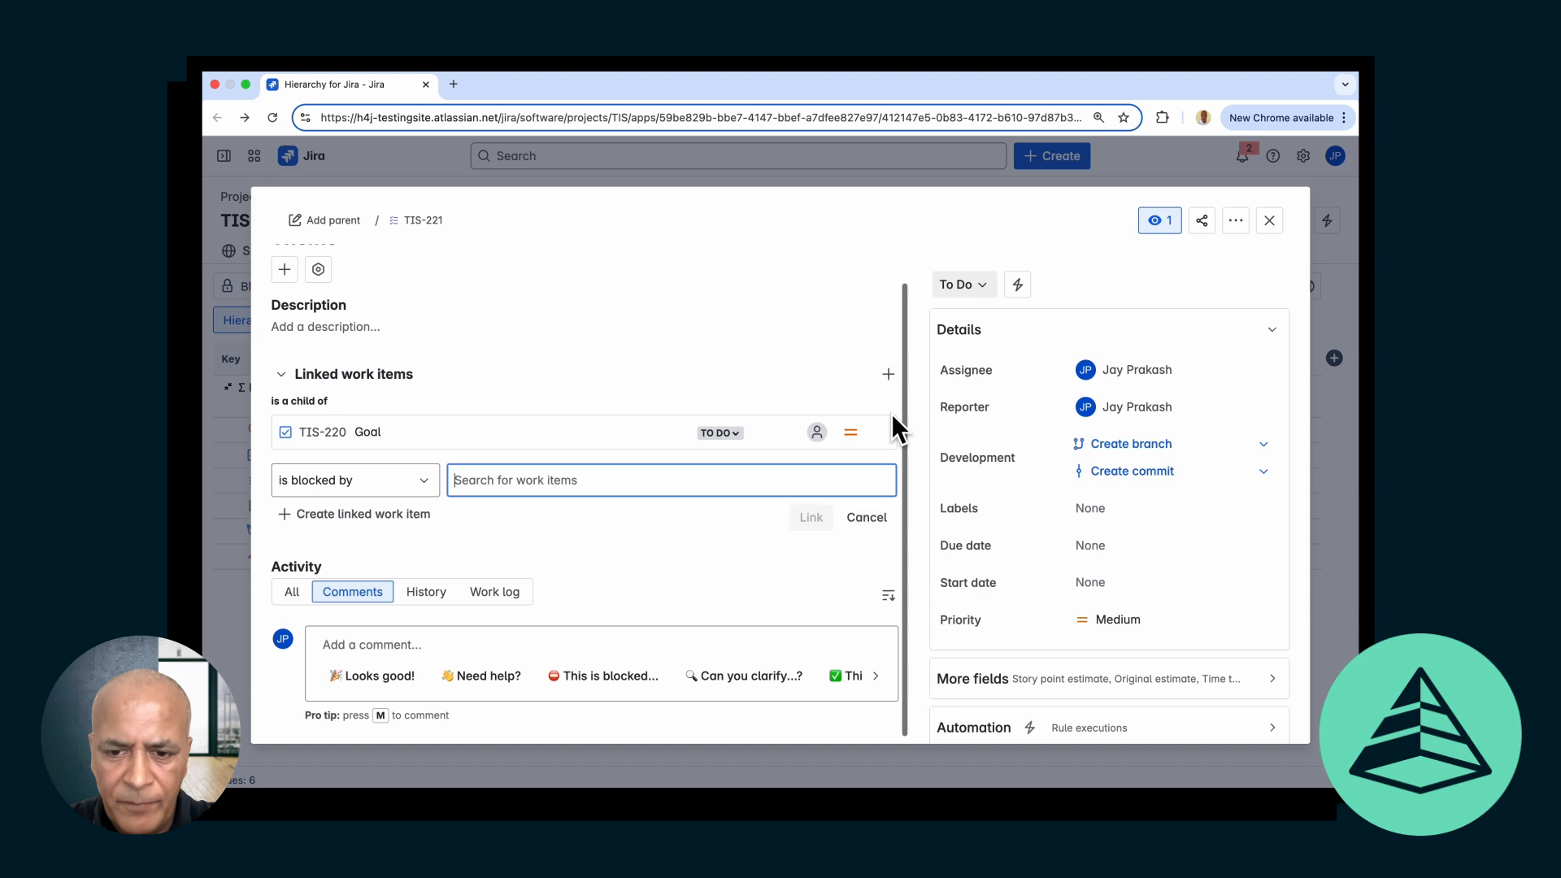
{"action": "left_click", "coordinate": [424, 482]}
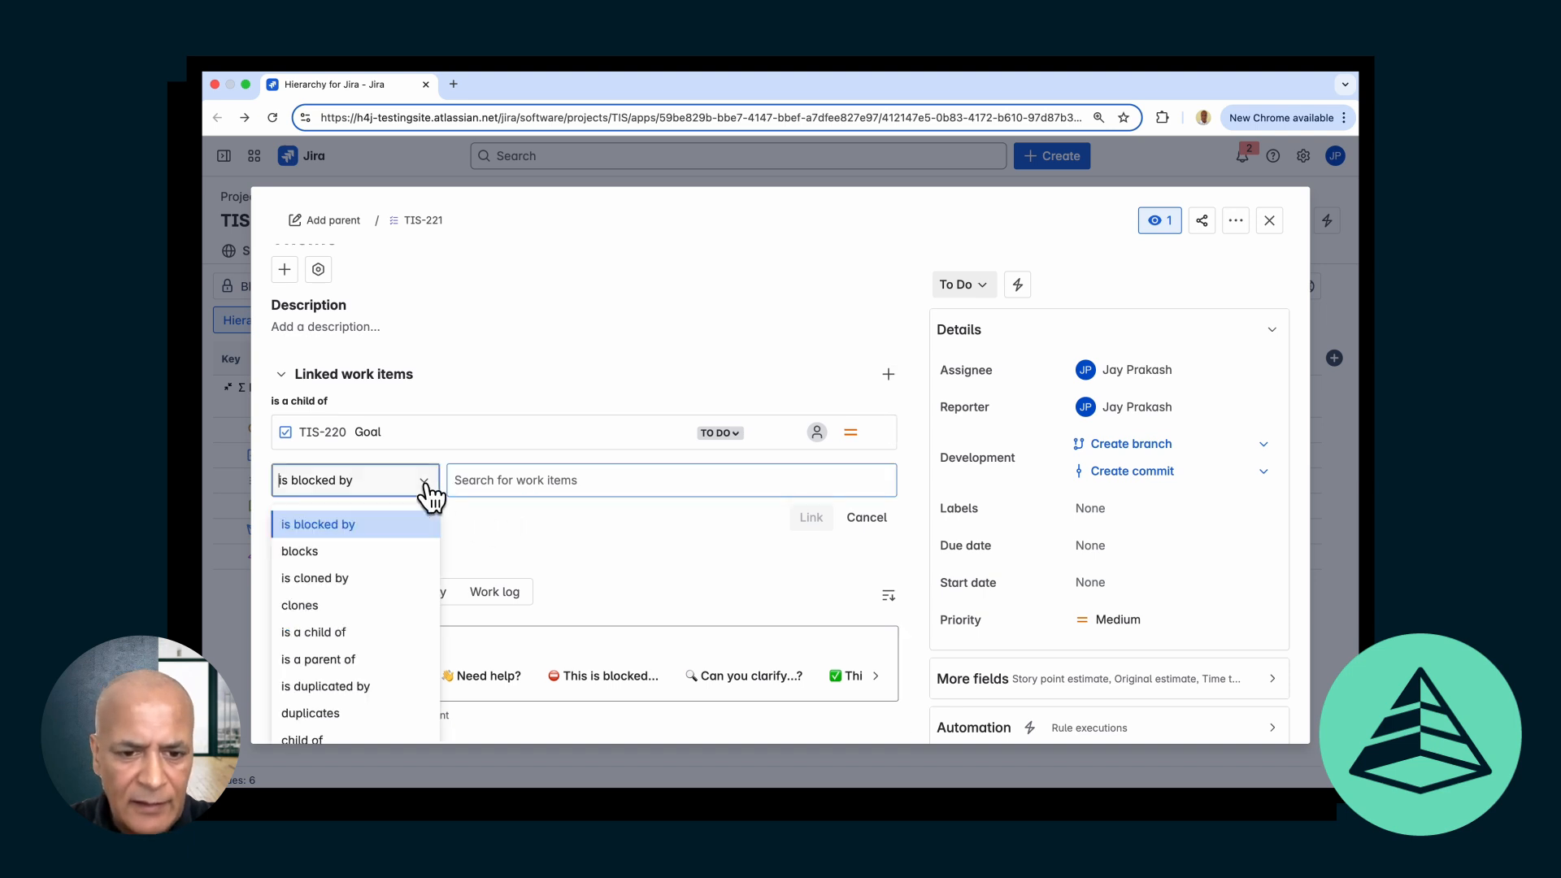
{"action": "left_click", "coordinate": [382, 659]}
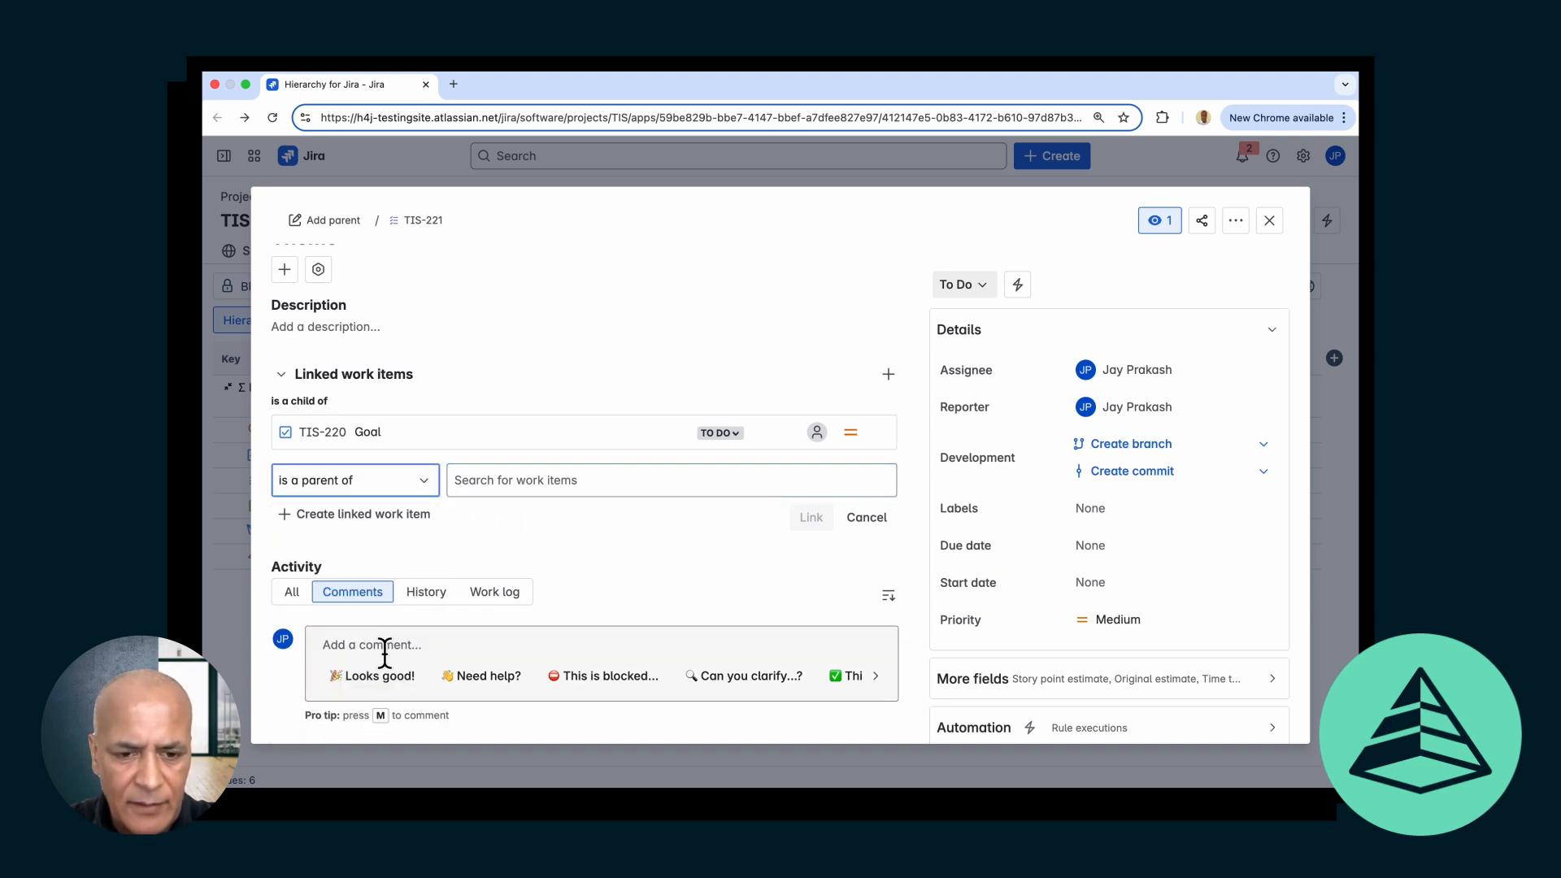
{"action": "left_click", "coordinate": [569, 497]}
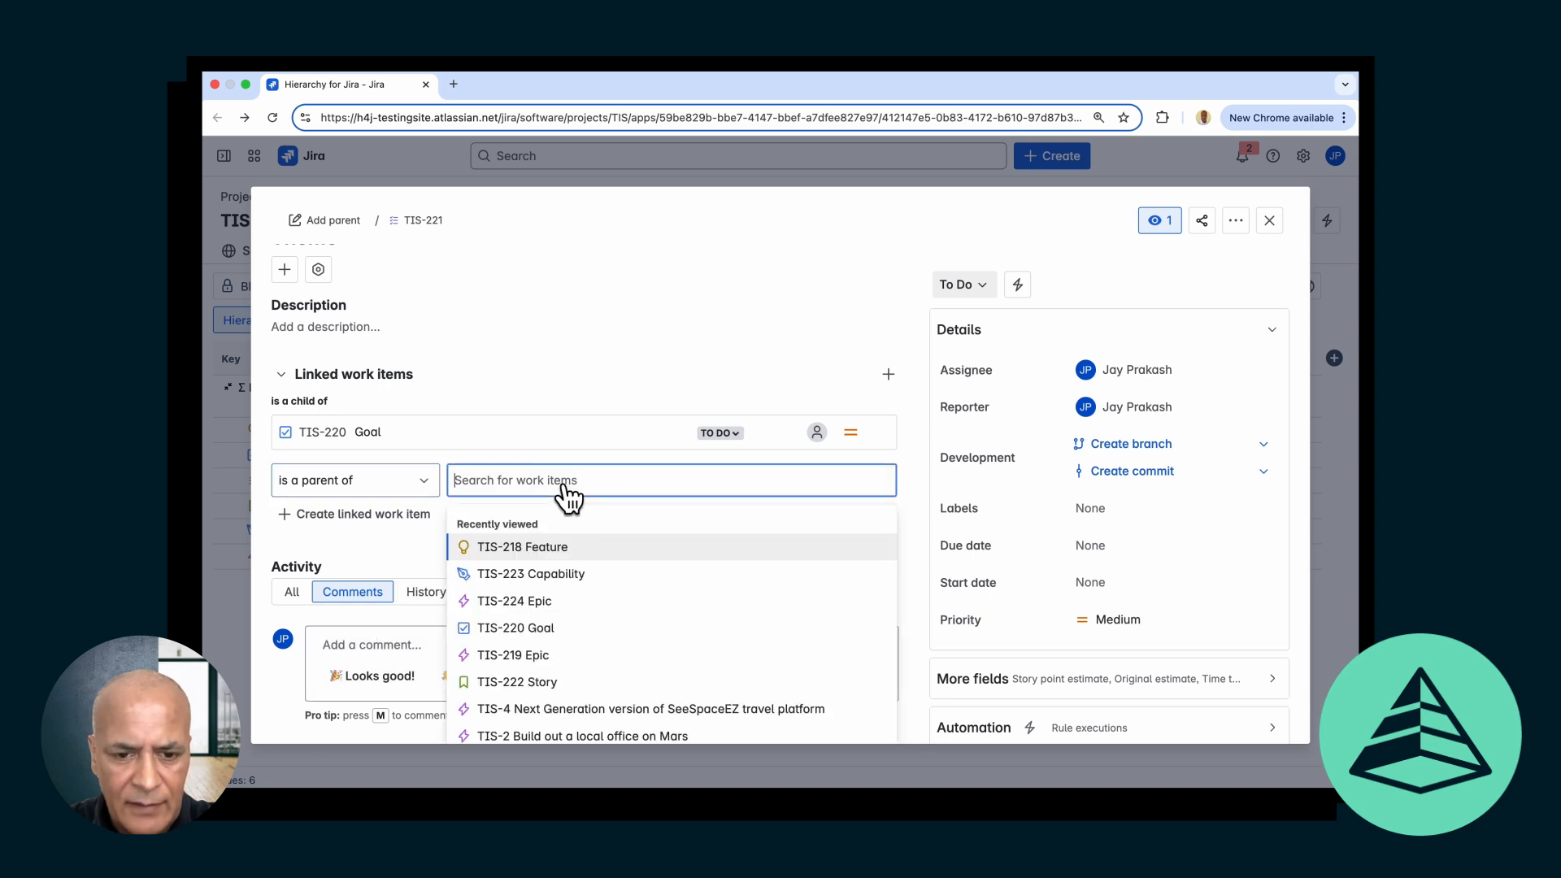
{"action": "left_click", "coordinate": [547, 602]}
{"action": "left_click", "coordinate": [811, 520]}
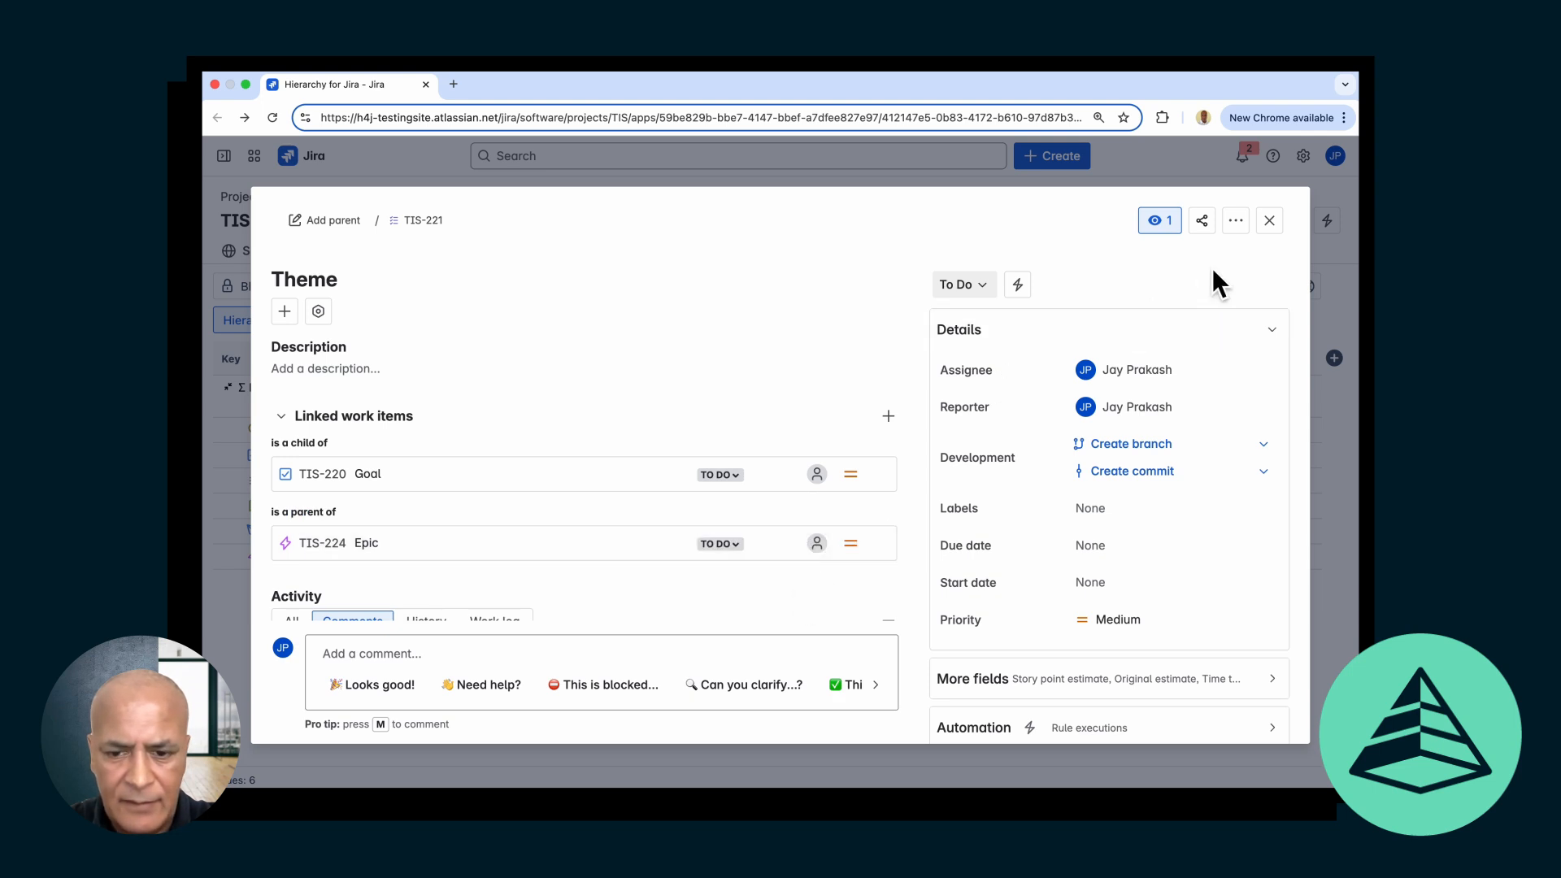
{"action": "left_click", "coordinate": [1269, 220]}
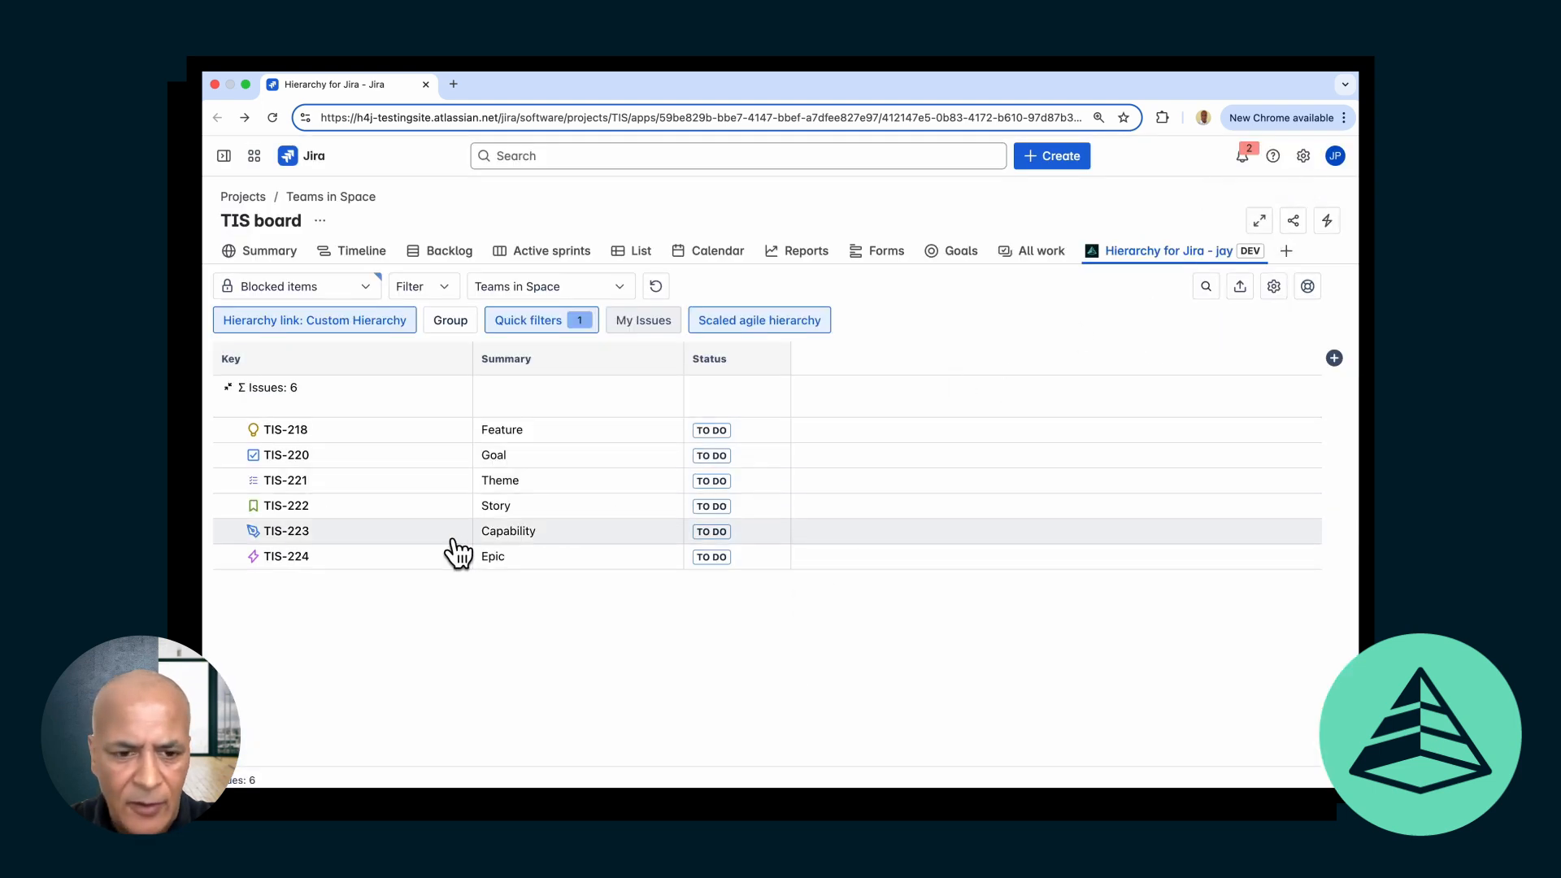
Link the Capability work item TIS-223 to Epic TIS-224 with the "is a child of" relationship
{"action": "left_click", "coordinate": [301, 531]}
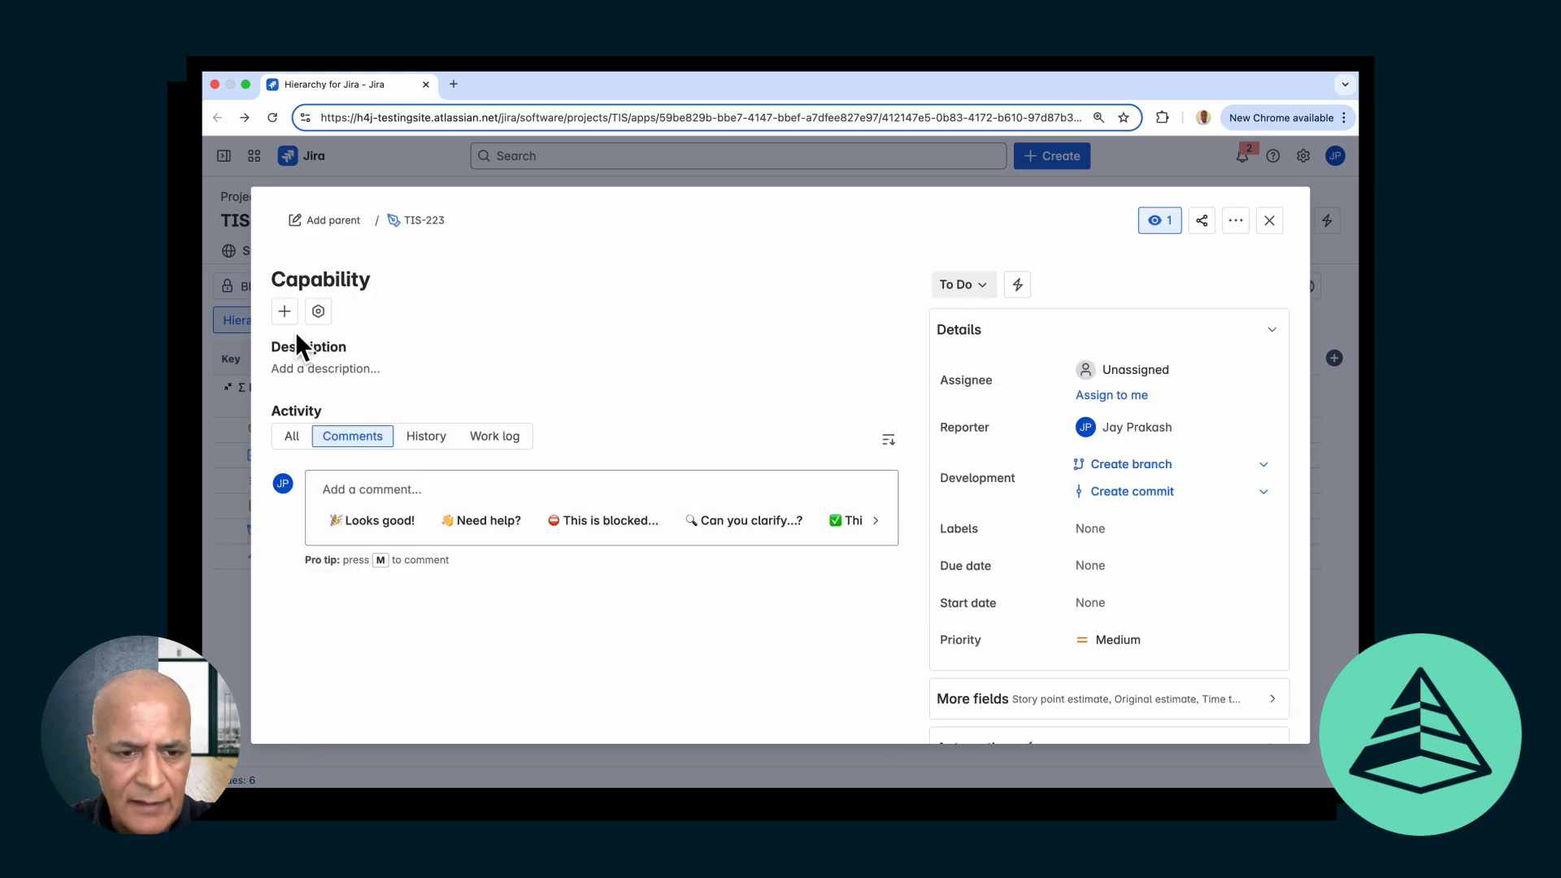
{"action": "left_click", "coordinate": [285, 312]}
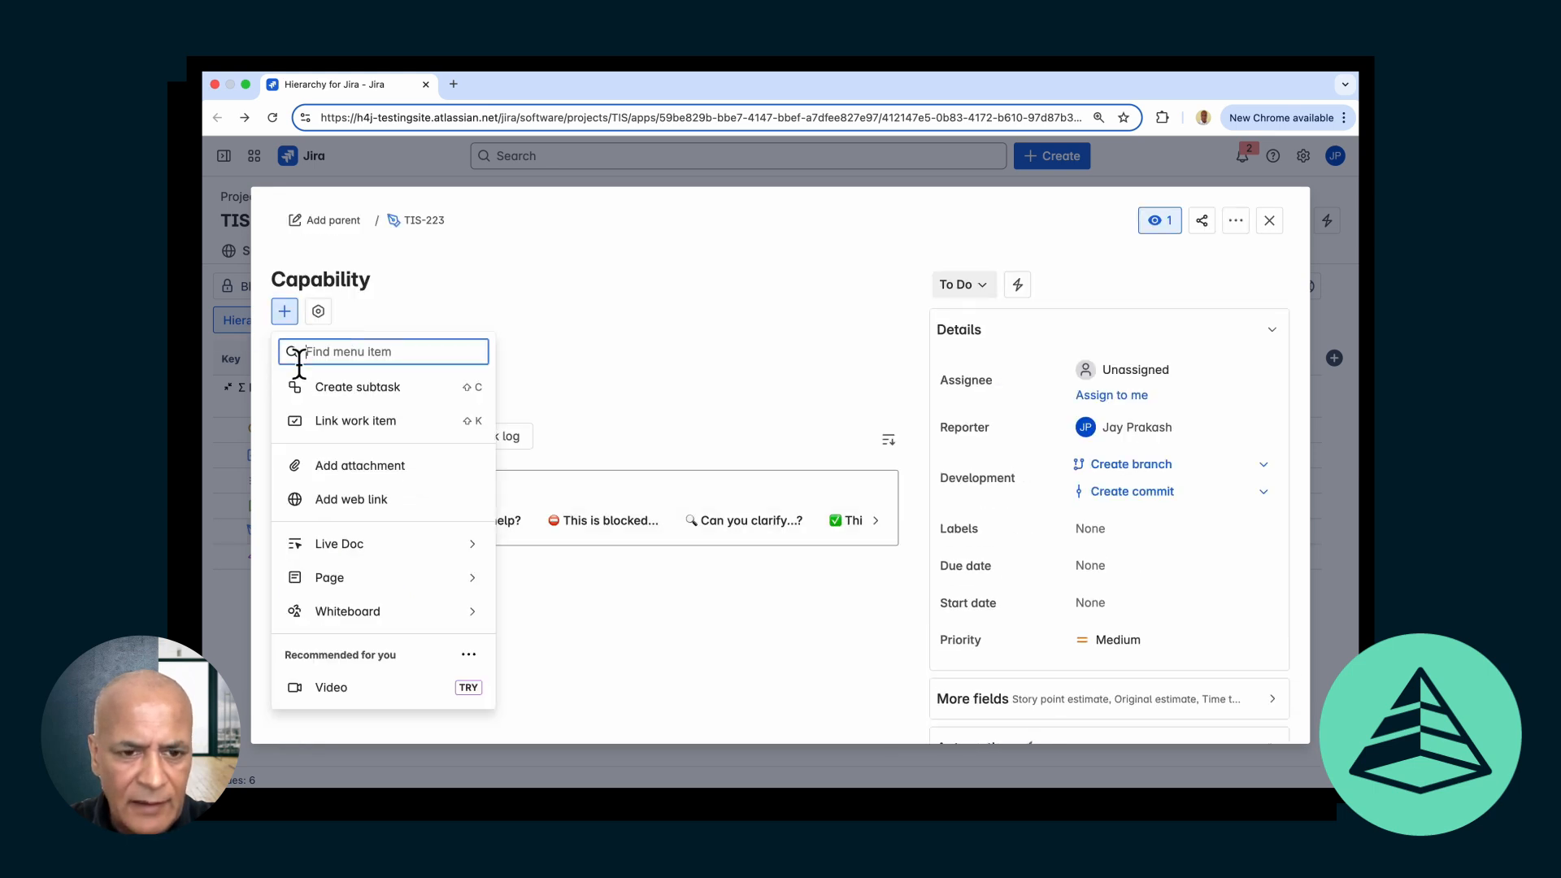
{"action": "left_click", "coordinate": [338, 424]}
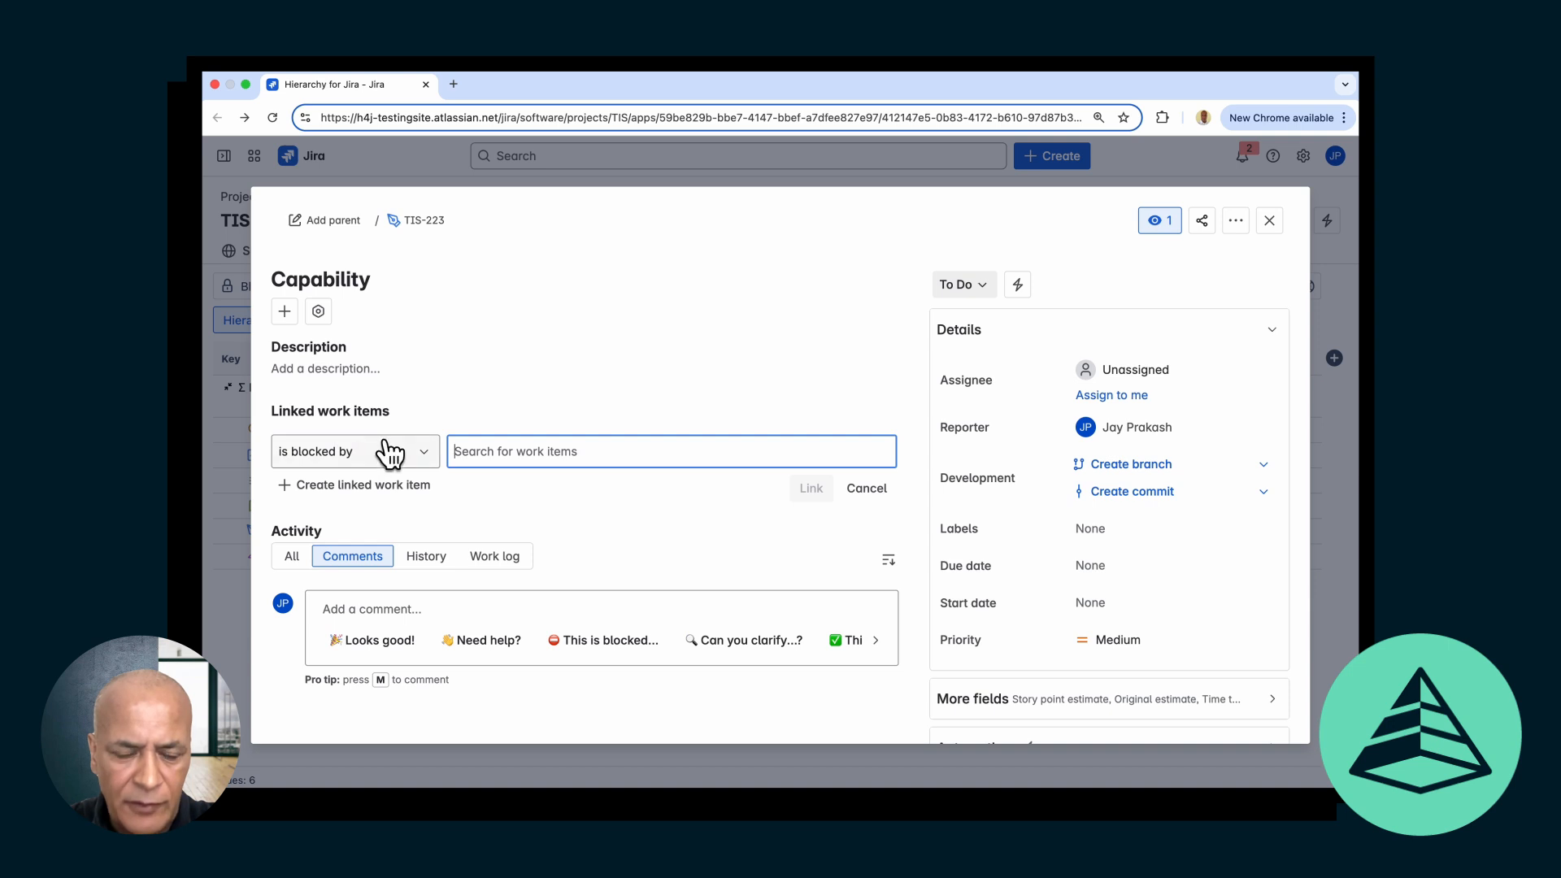
{"action": "left_click", "coordinate": [424, 454]}
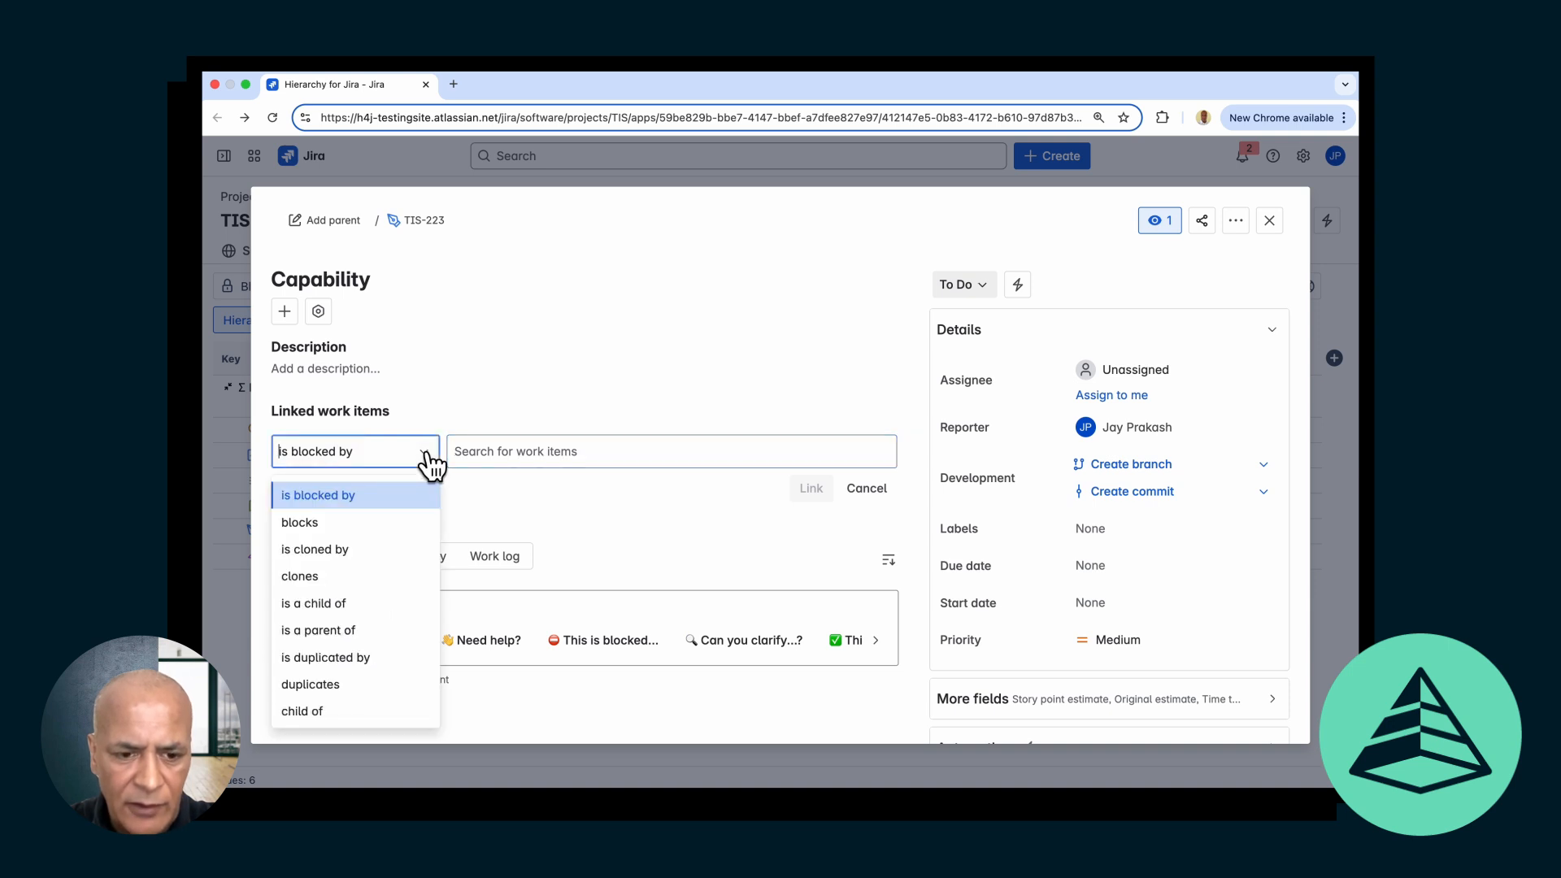
{"action": "left_click", "coordinate": [335, 605]}
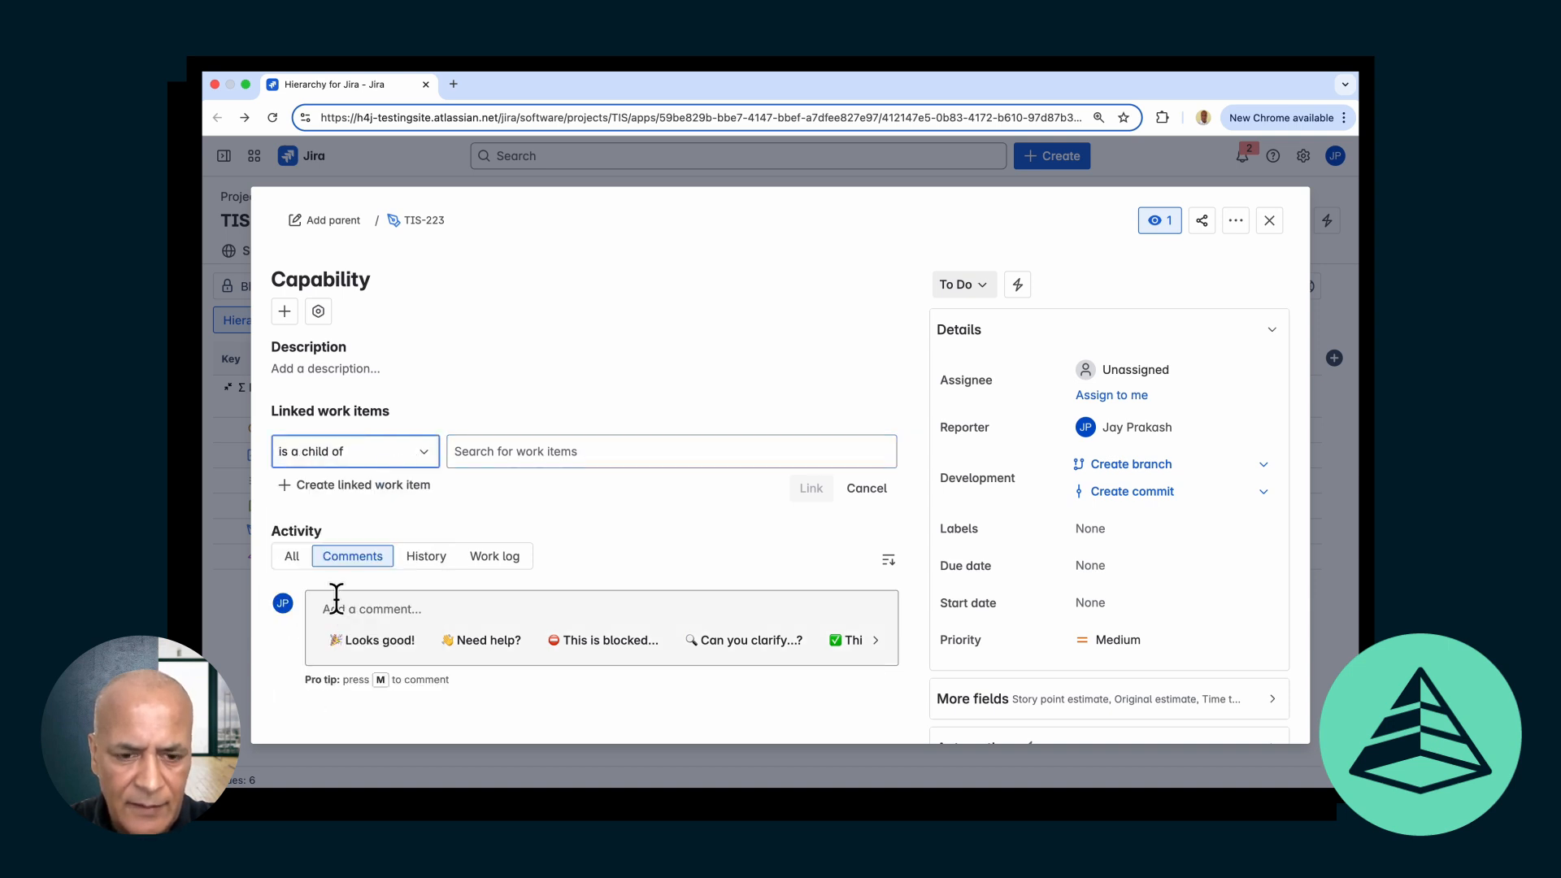
{"action": "left_click", "coordinate": [494, 452]}
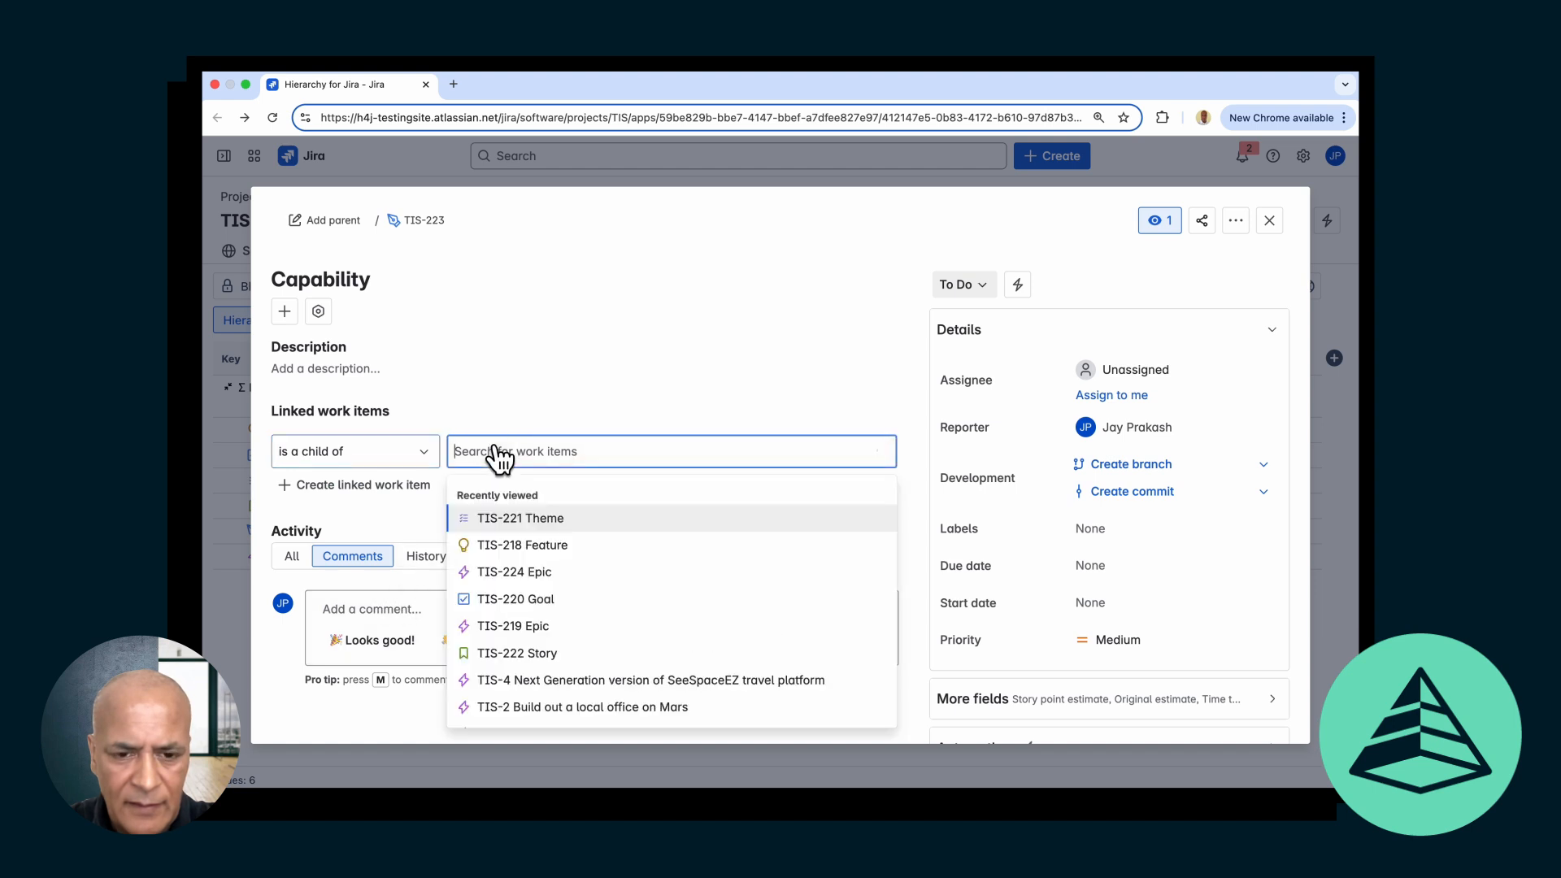
{"action": "left_click", "coordinate": [502, 571]}
{"action": "left_click", "coordinate": [797, 487]}
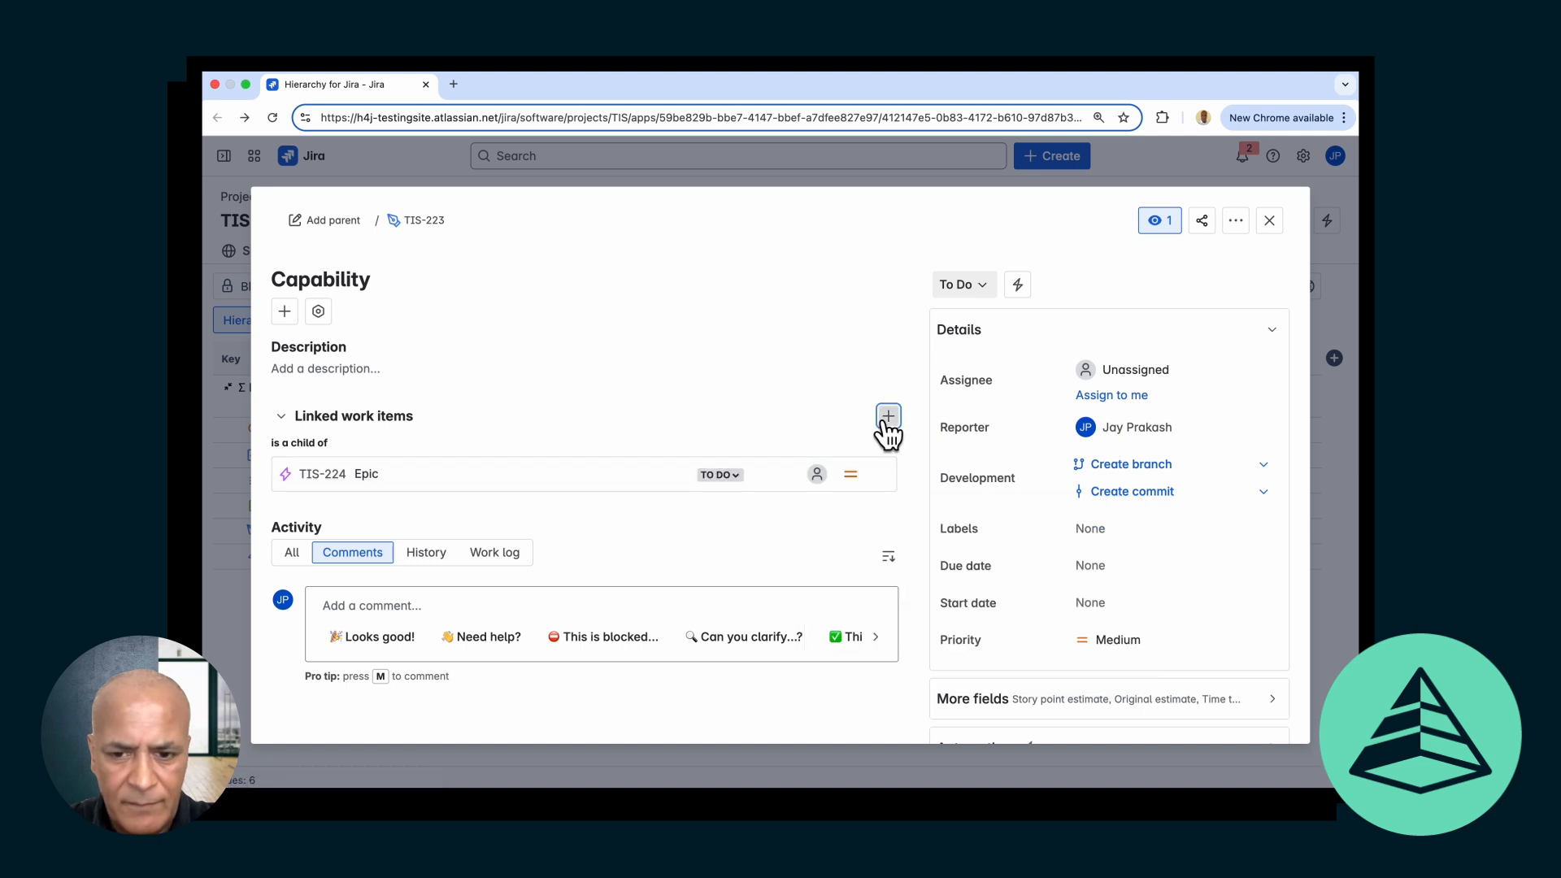
Add an "is a parent of" link from Capability TIS-223 to Feature TIS-218 and close the work item
{"action": "left_click", "coordinate": [887, 417]}
{"action": "left_click", "coordinate": [424, 494]}
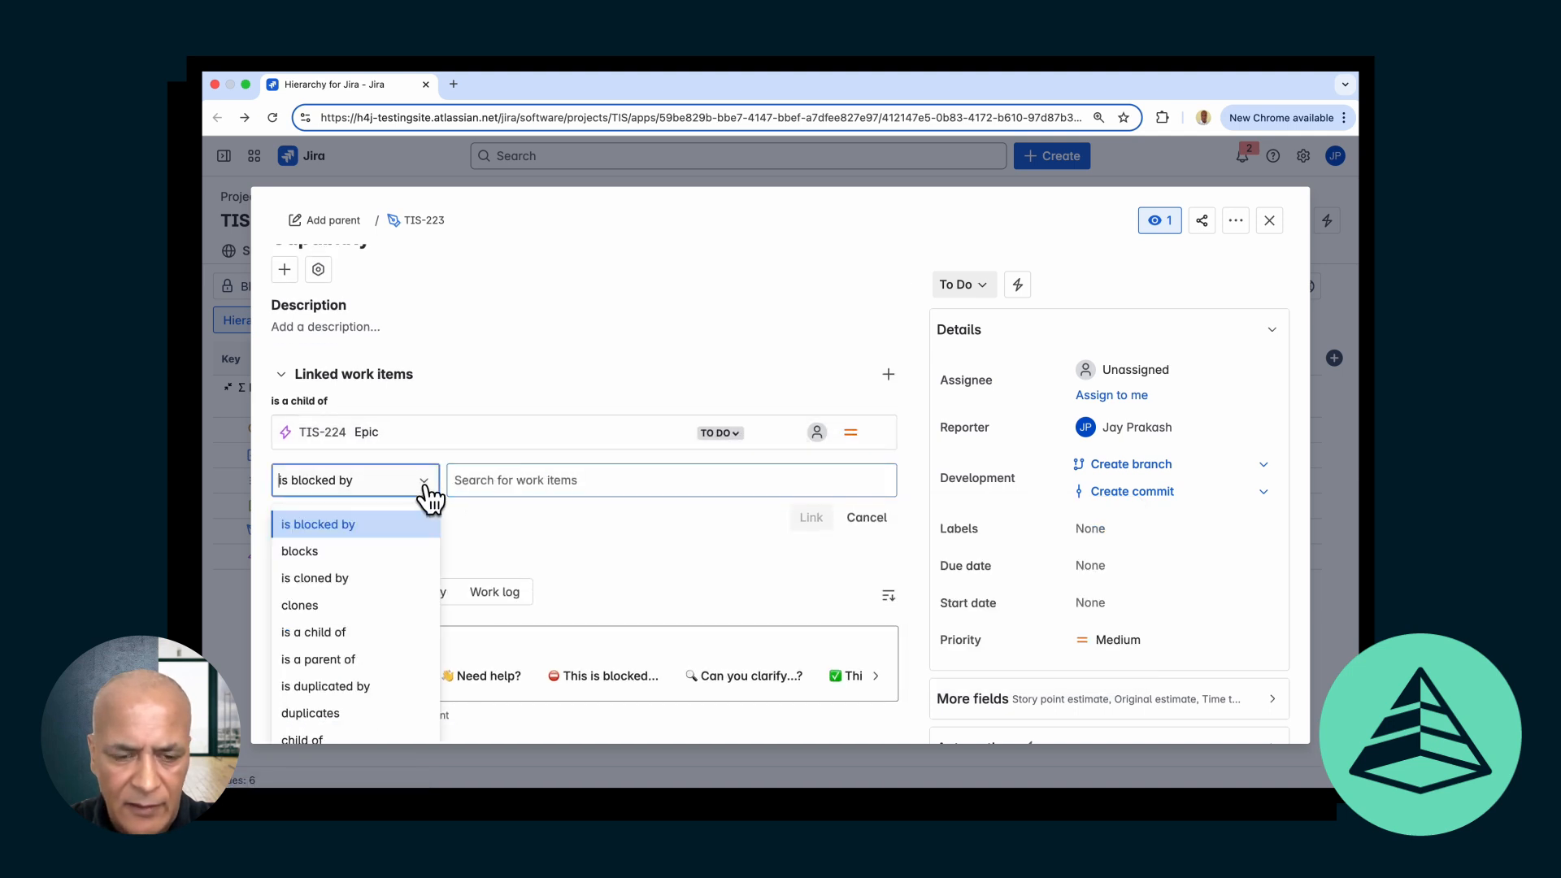
{"action": "left_click", "coordinate": [393, 658]}
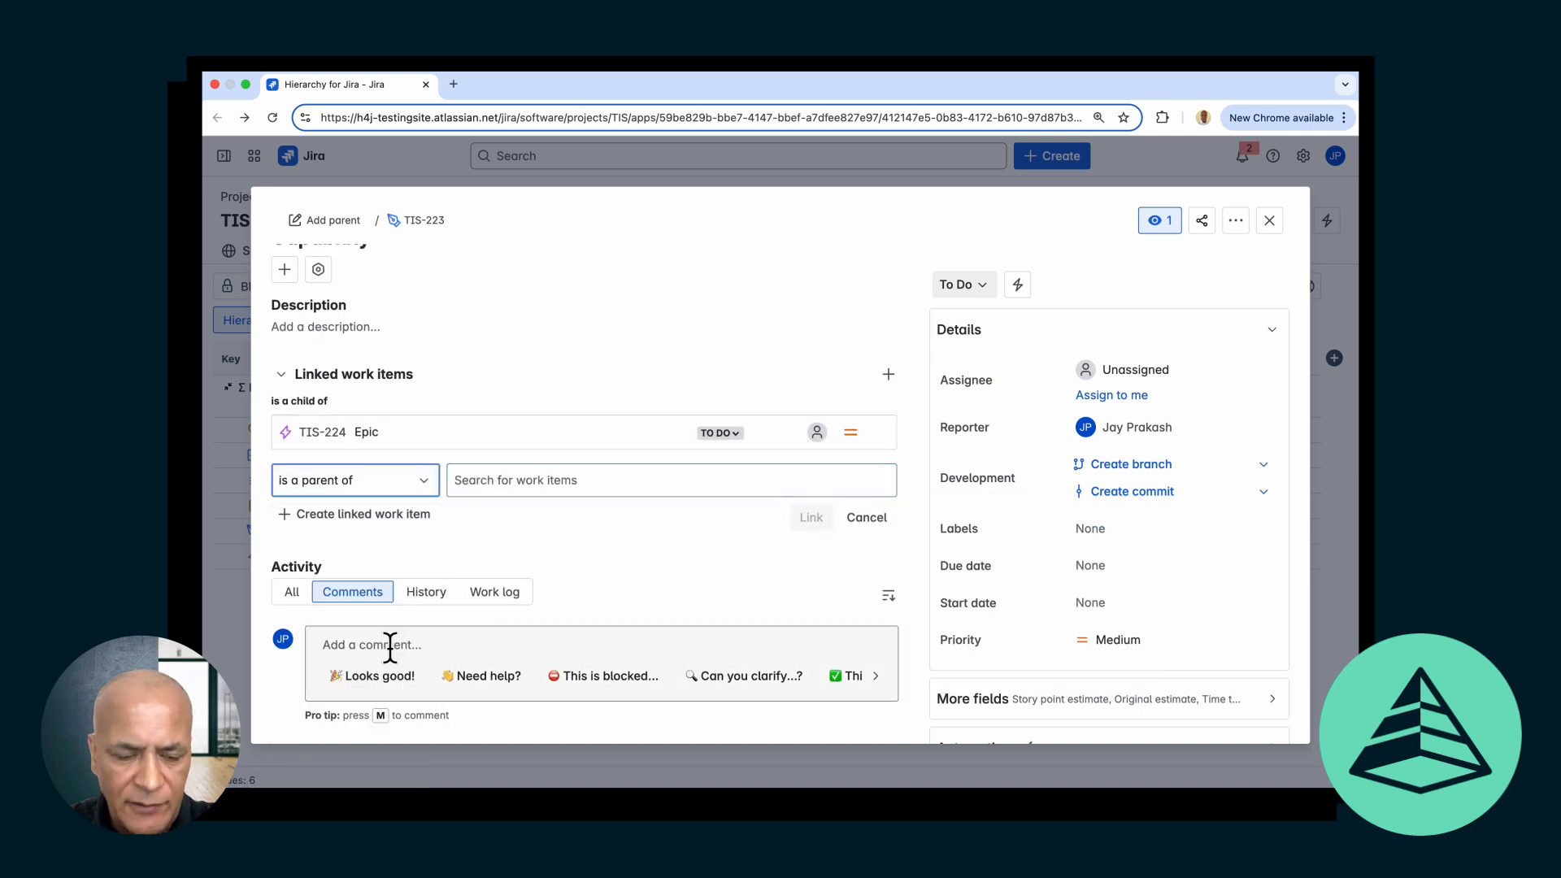
{"action": "left_click", "coordinate": [542, 492]}
{"action": "left_click", "coordinate": [536, 574]}
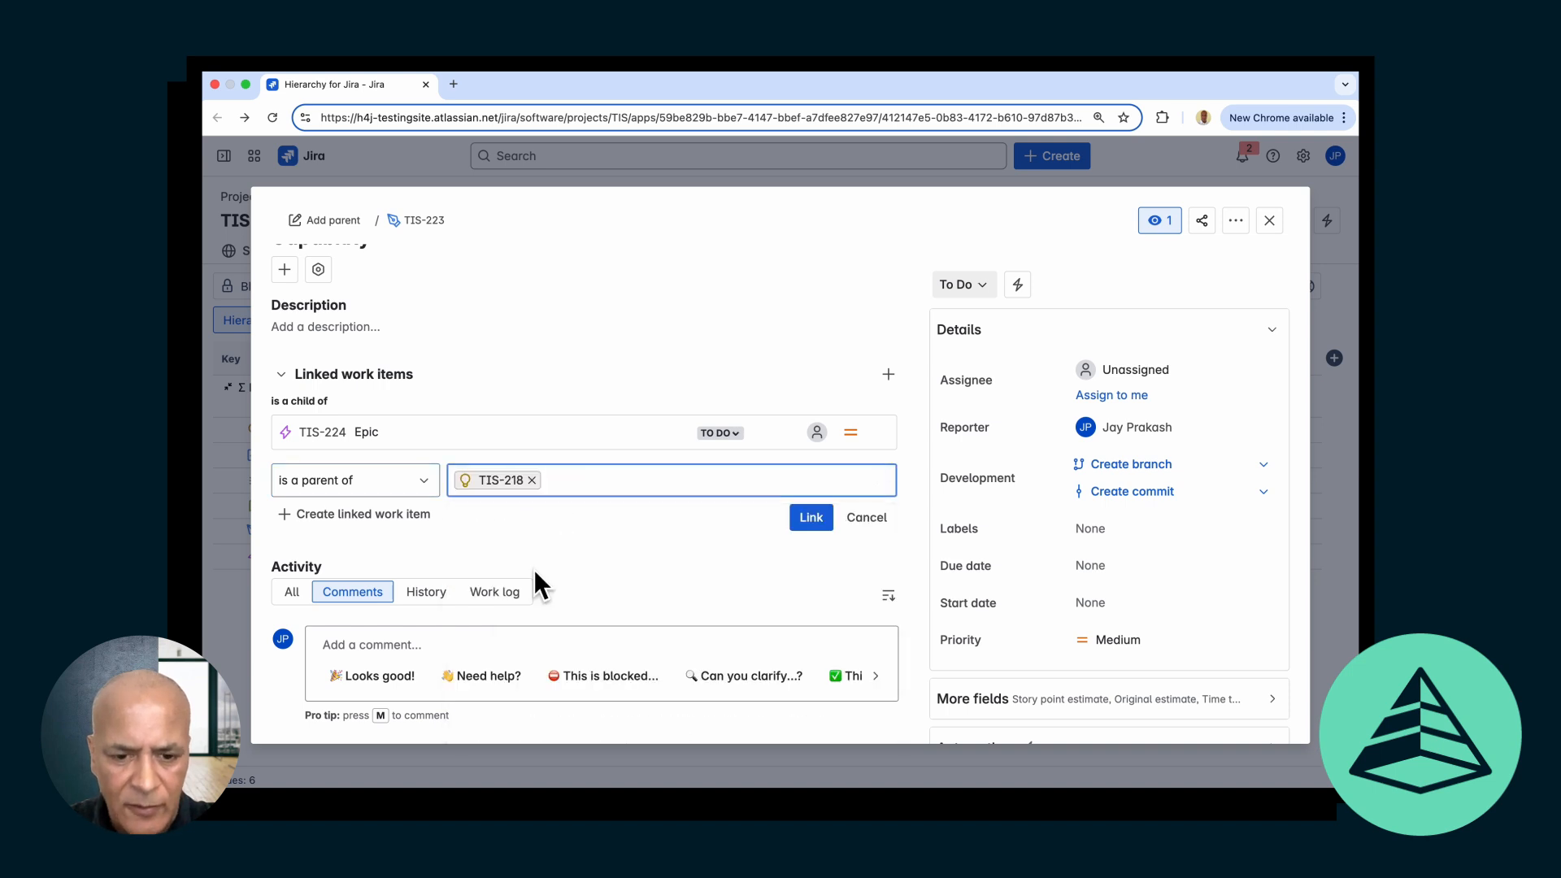
{"action": "left_click", "coordinate": [798, 524]}
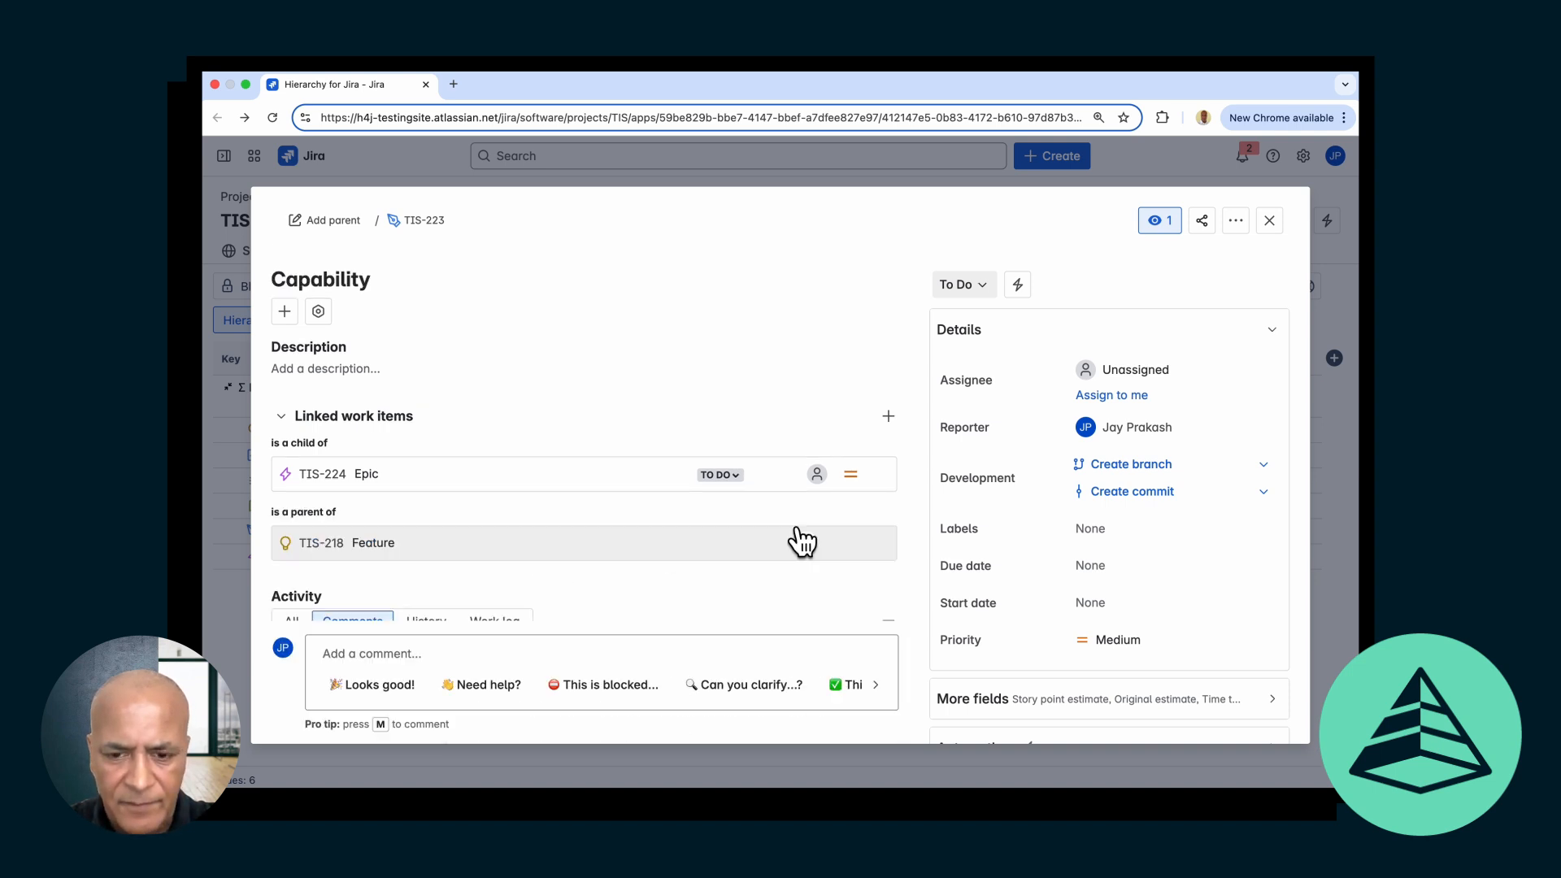
{"action": "left_click", "coordinate": [1269, 222]}
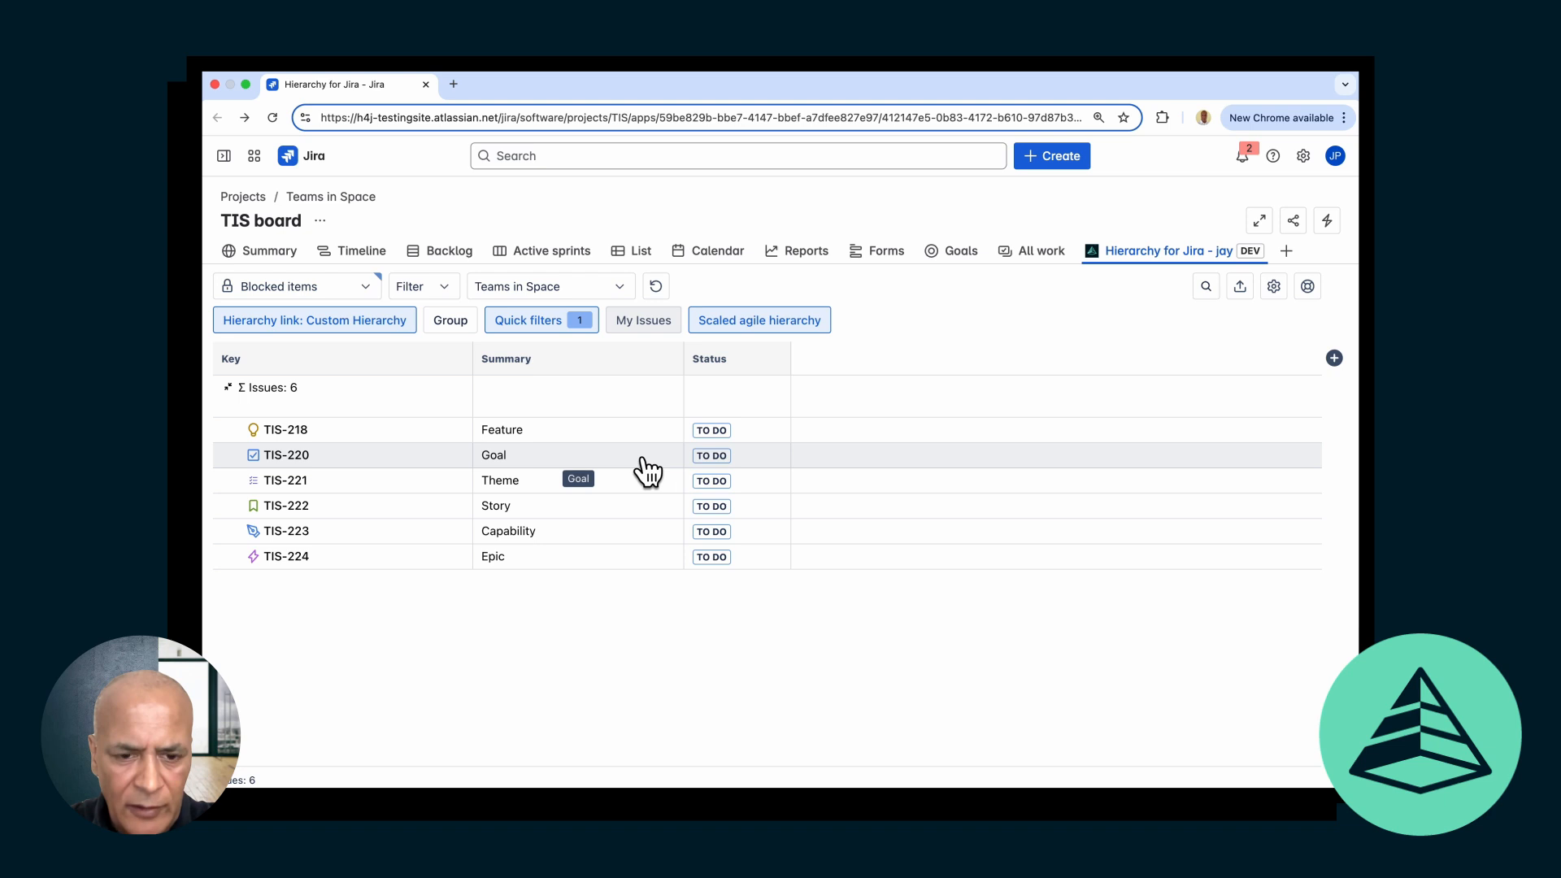
Link Feature TIS-218 to Story TIS-222 as "is a parent of", close the work item and refresh the hierarchy view
{"action": "left_click", "coordinate": [285, 430]}
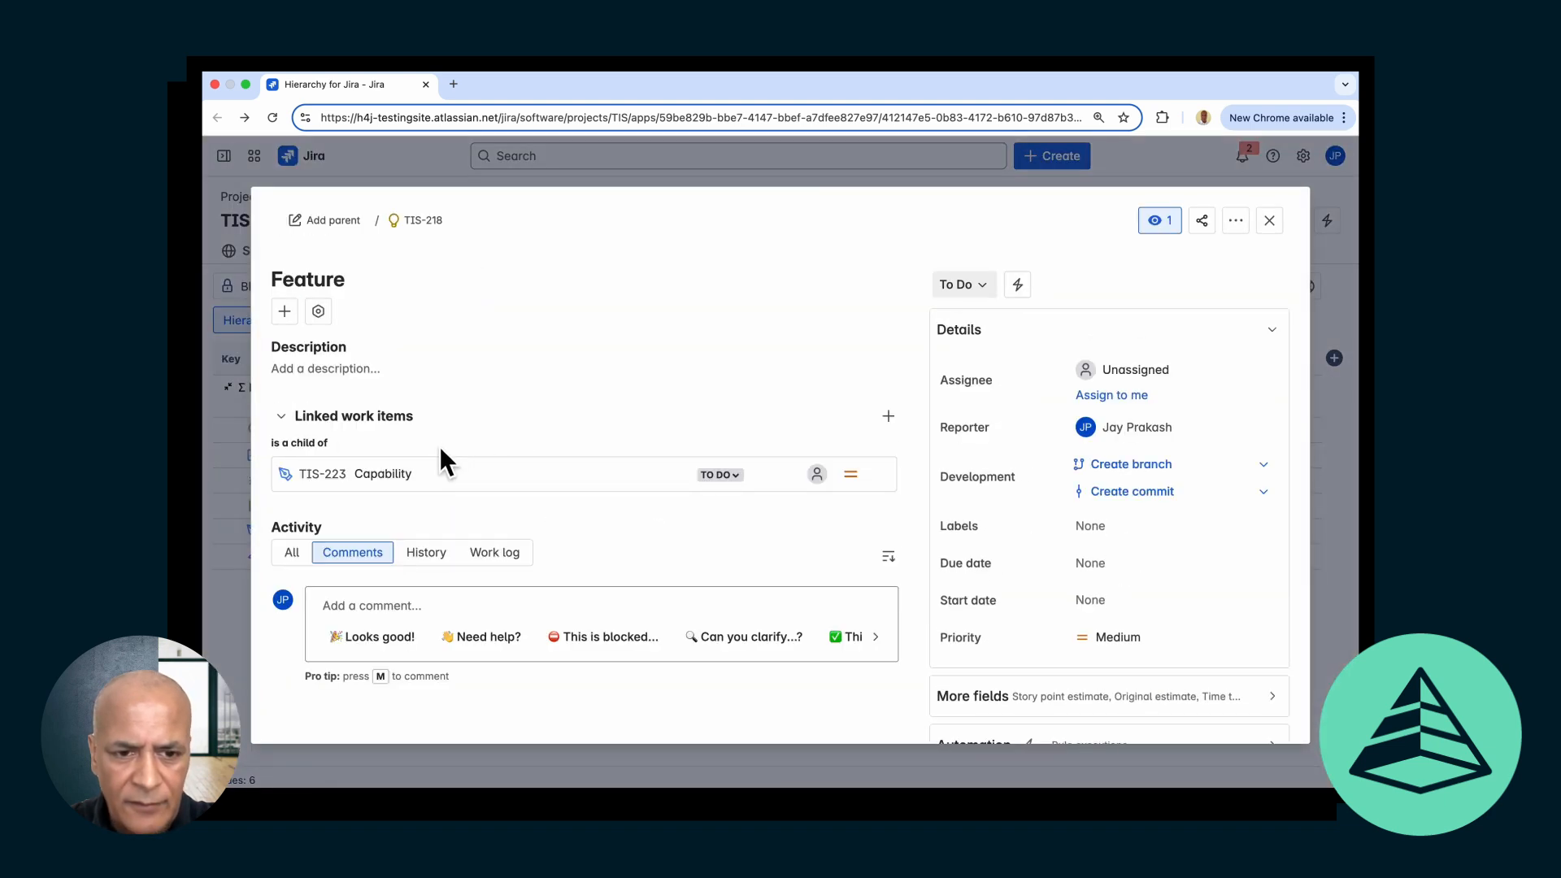
{"action": "left_click", "coordinate": [888, 416]}
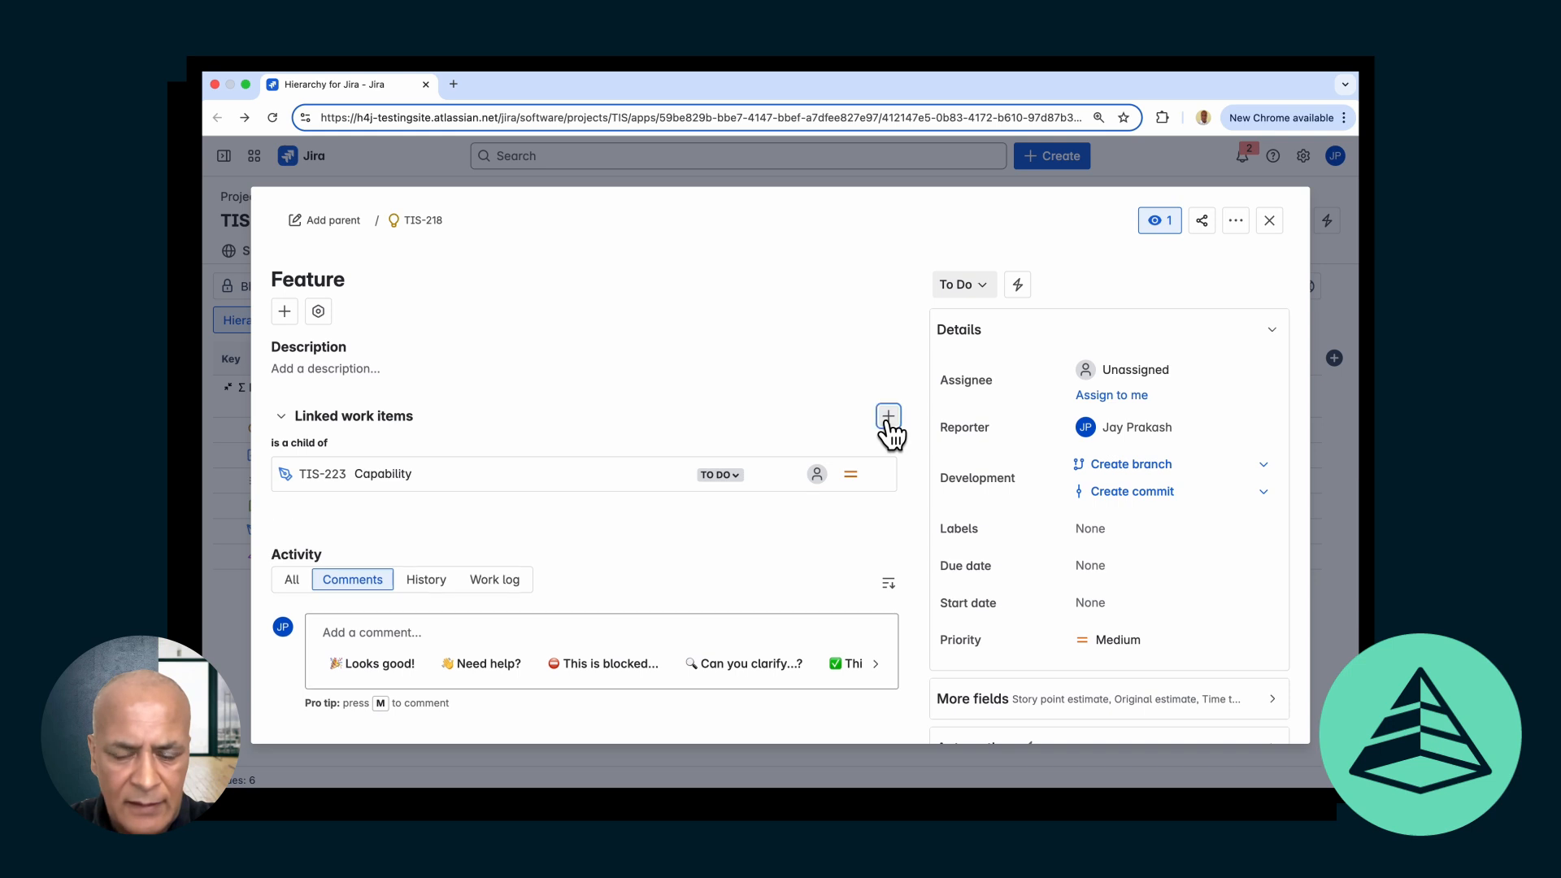
{"action": "left_click", "coordinate": [422, 532]}
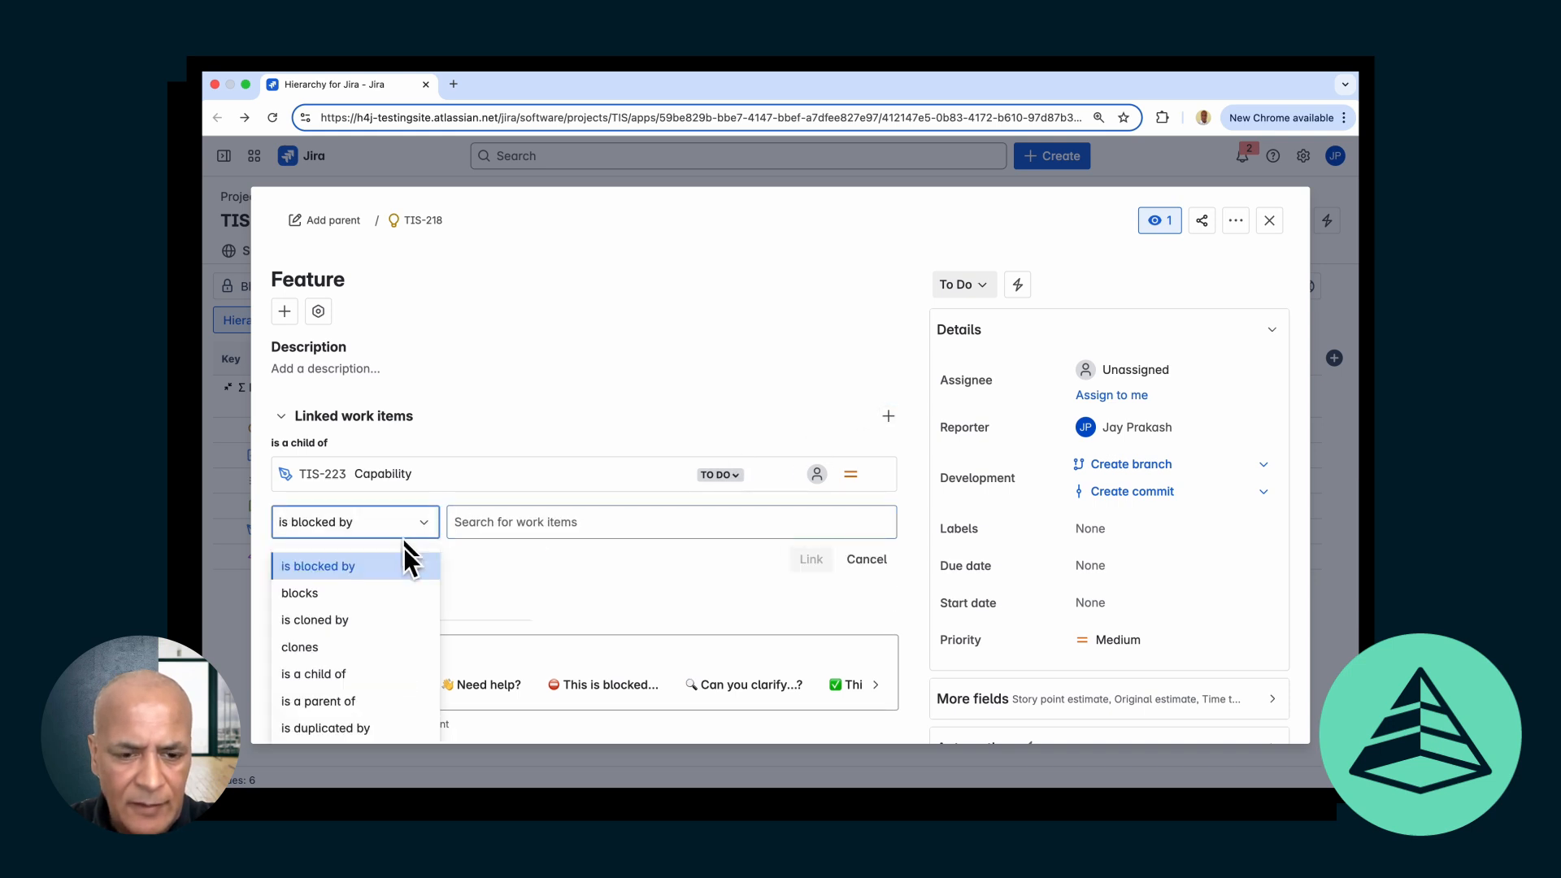
{"action": "left_click", "coordinate": [356, 699]}
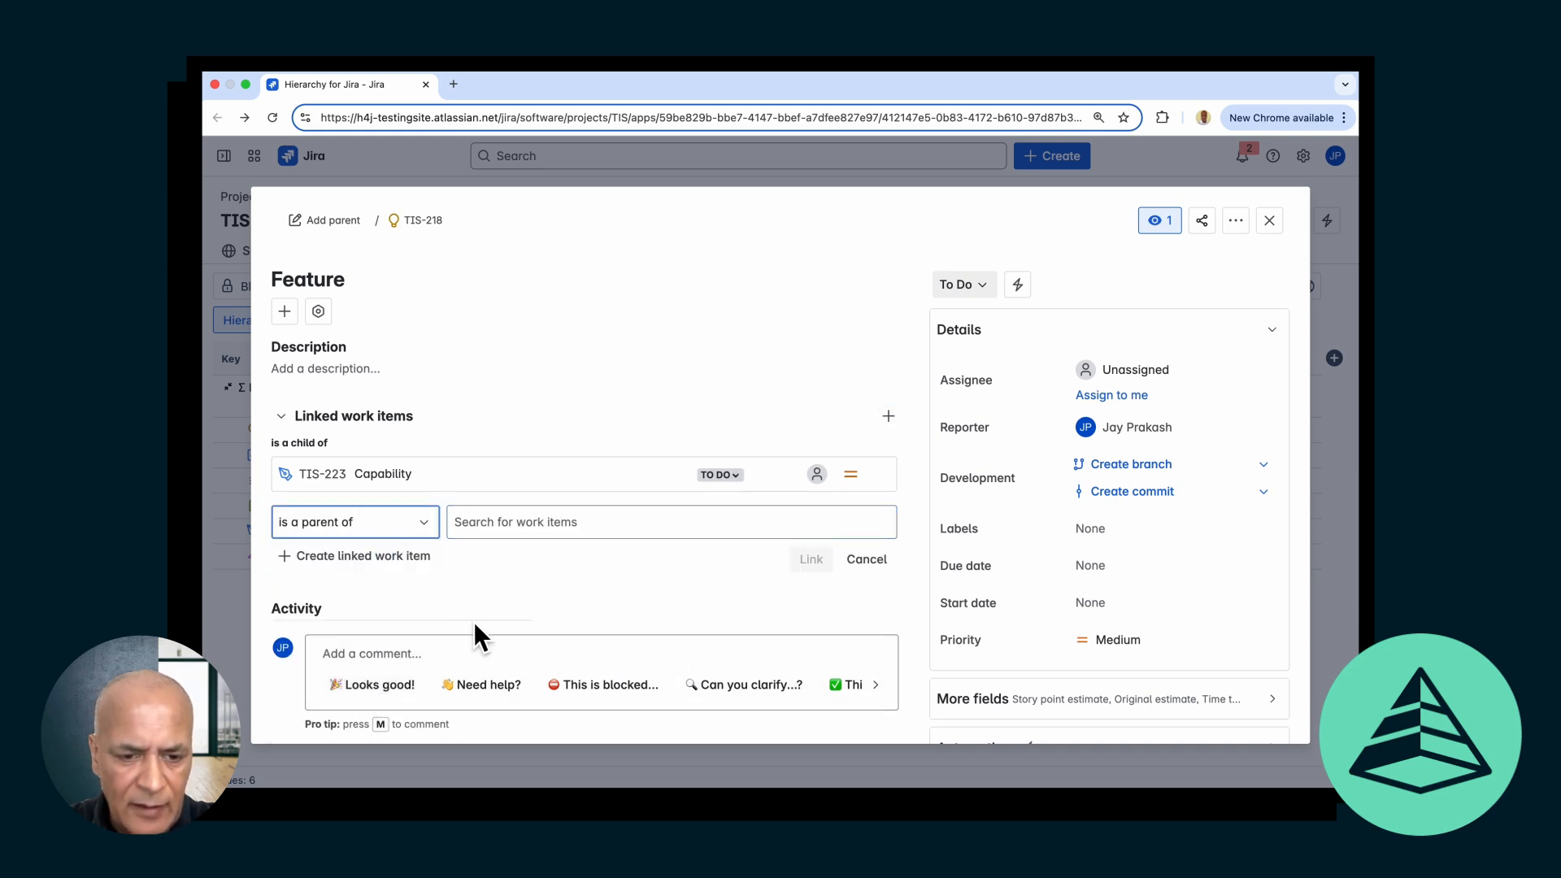
{"action": "left_click", "coordinate": [501, 529]}
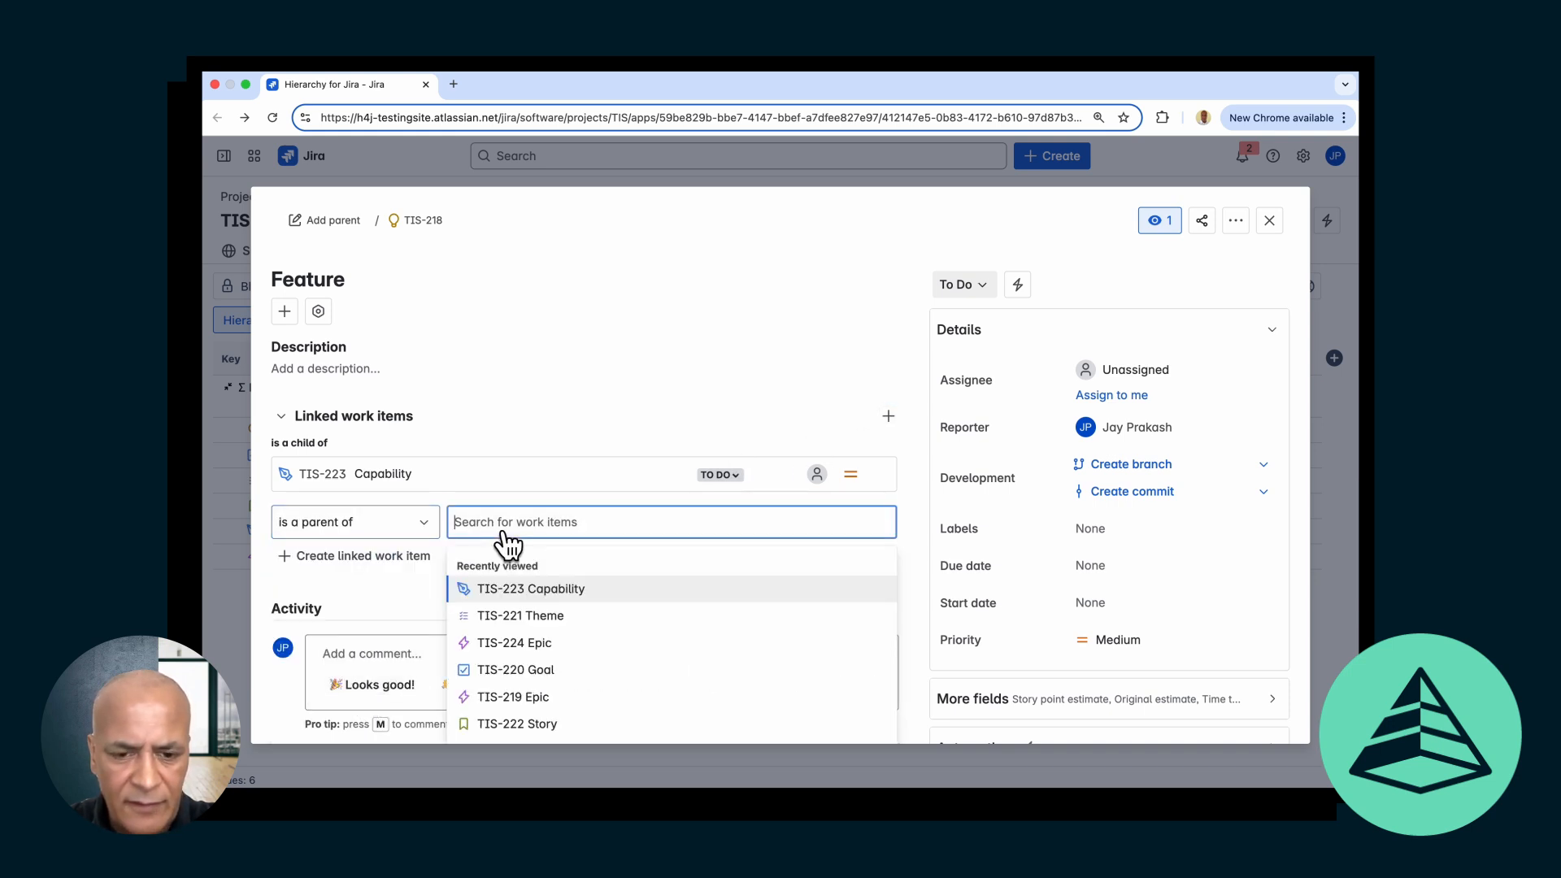
{"action": "left_click", "coordinate": [504, 723]}
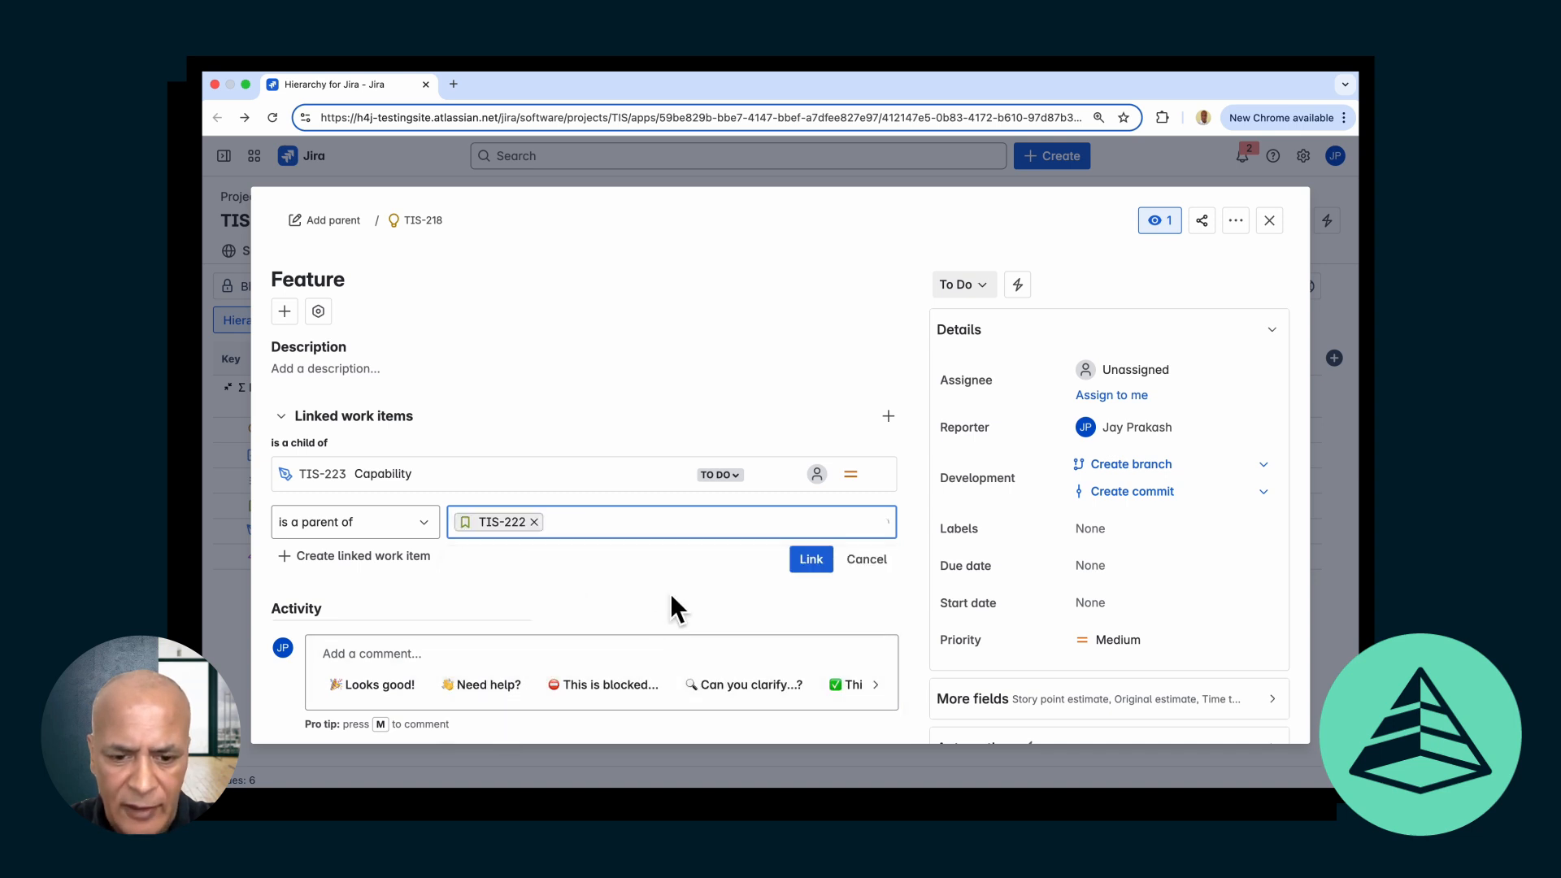
{"action": "left_click", "coordinate": [797, 563]}
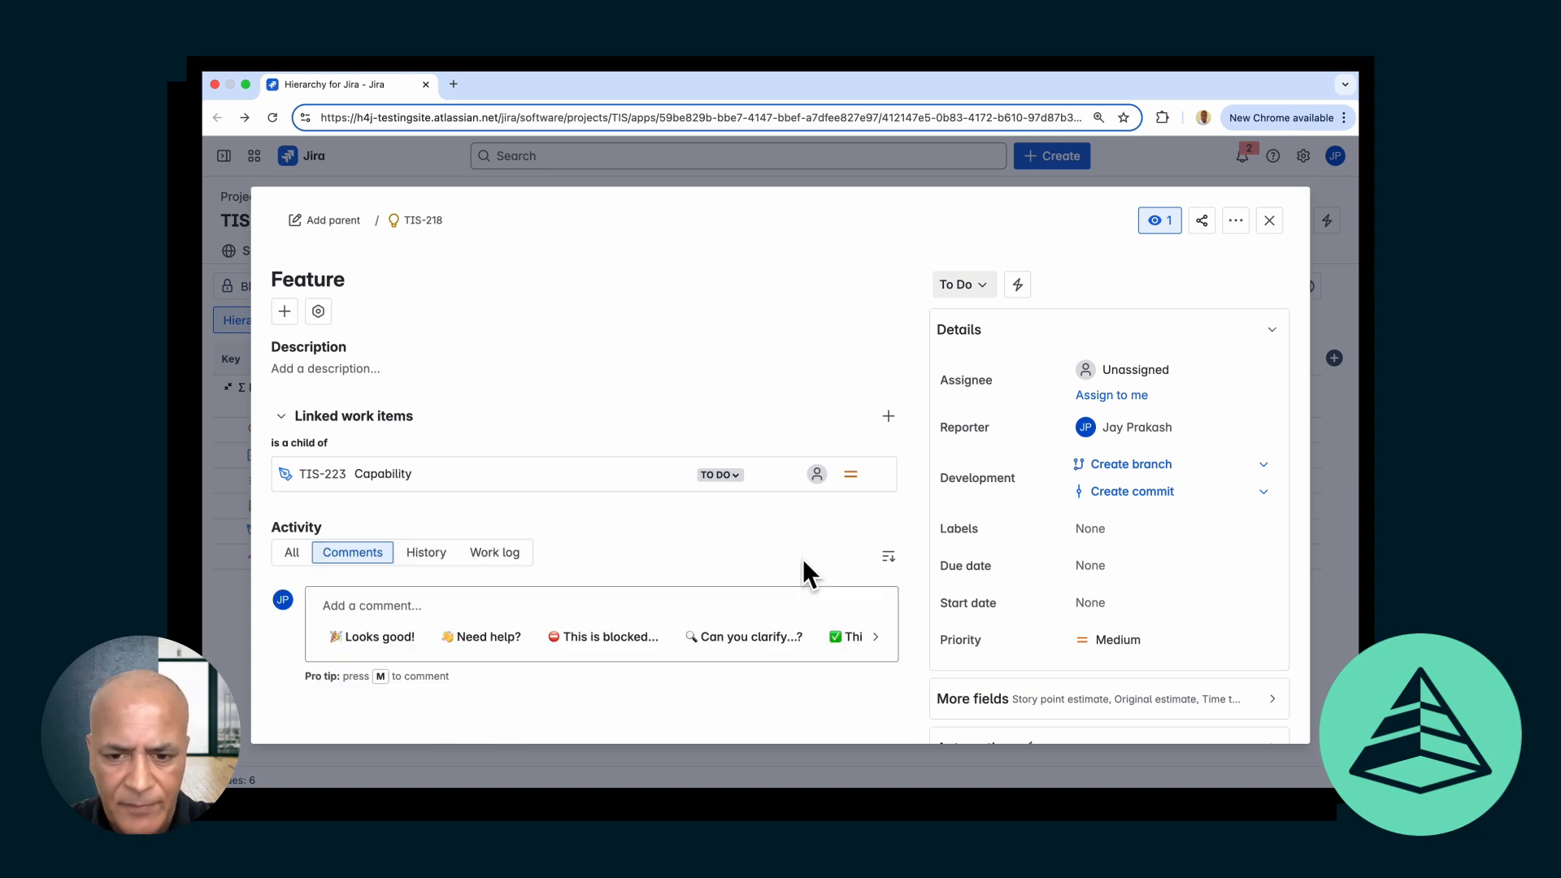
{"action": "left_click", "coordinate": [1270, 221]}
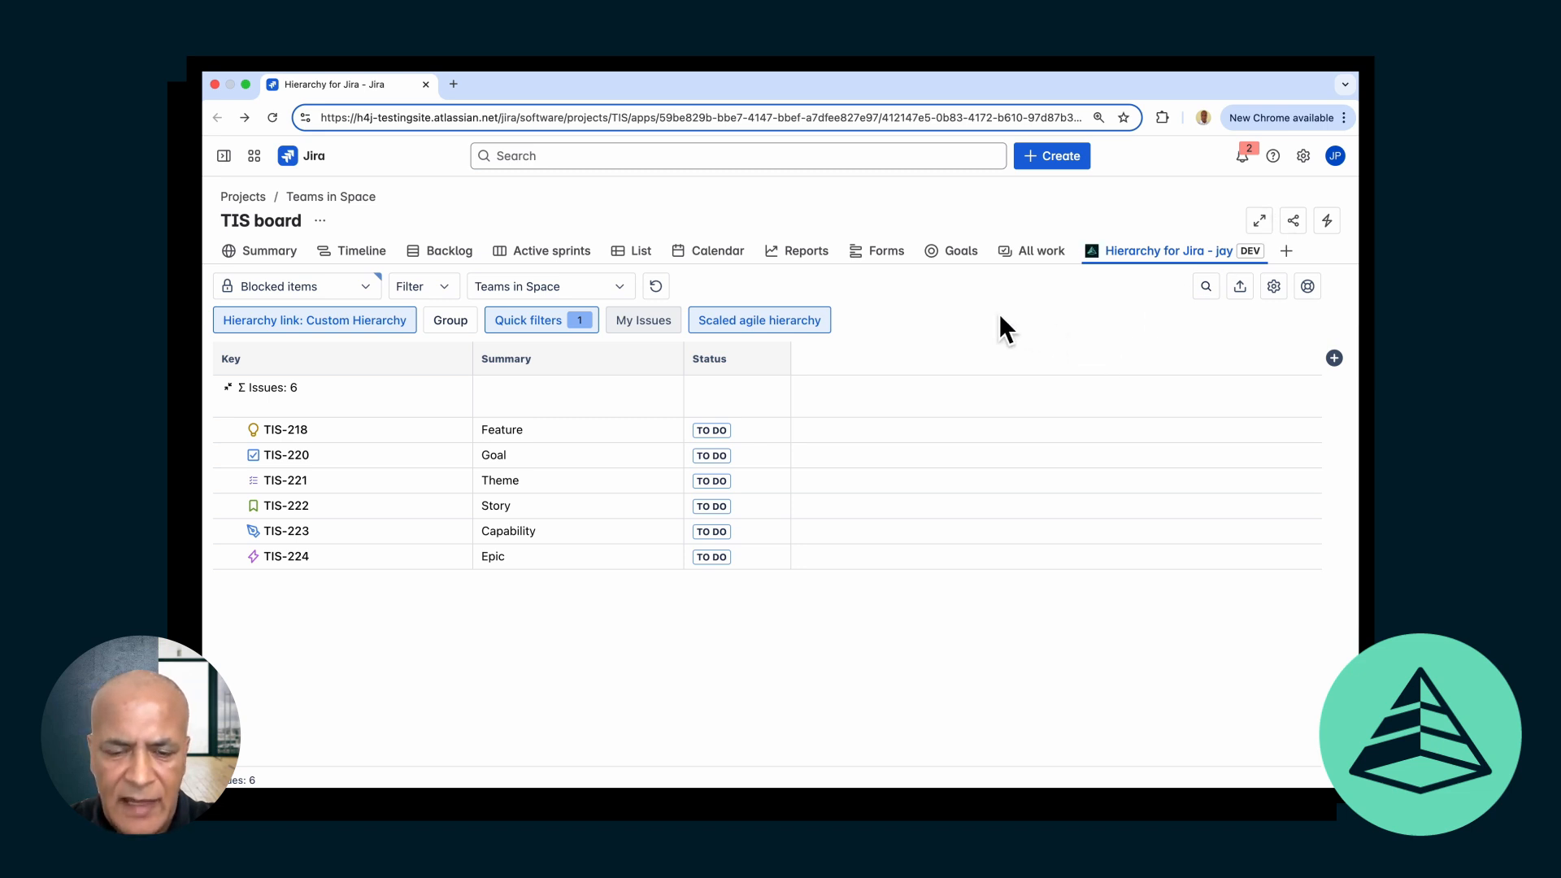
{"action": "left_click", "coordinate": [655, 287]}
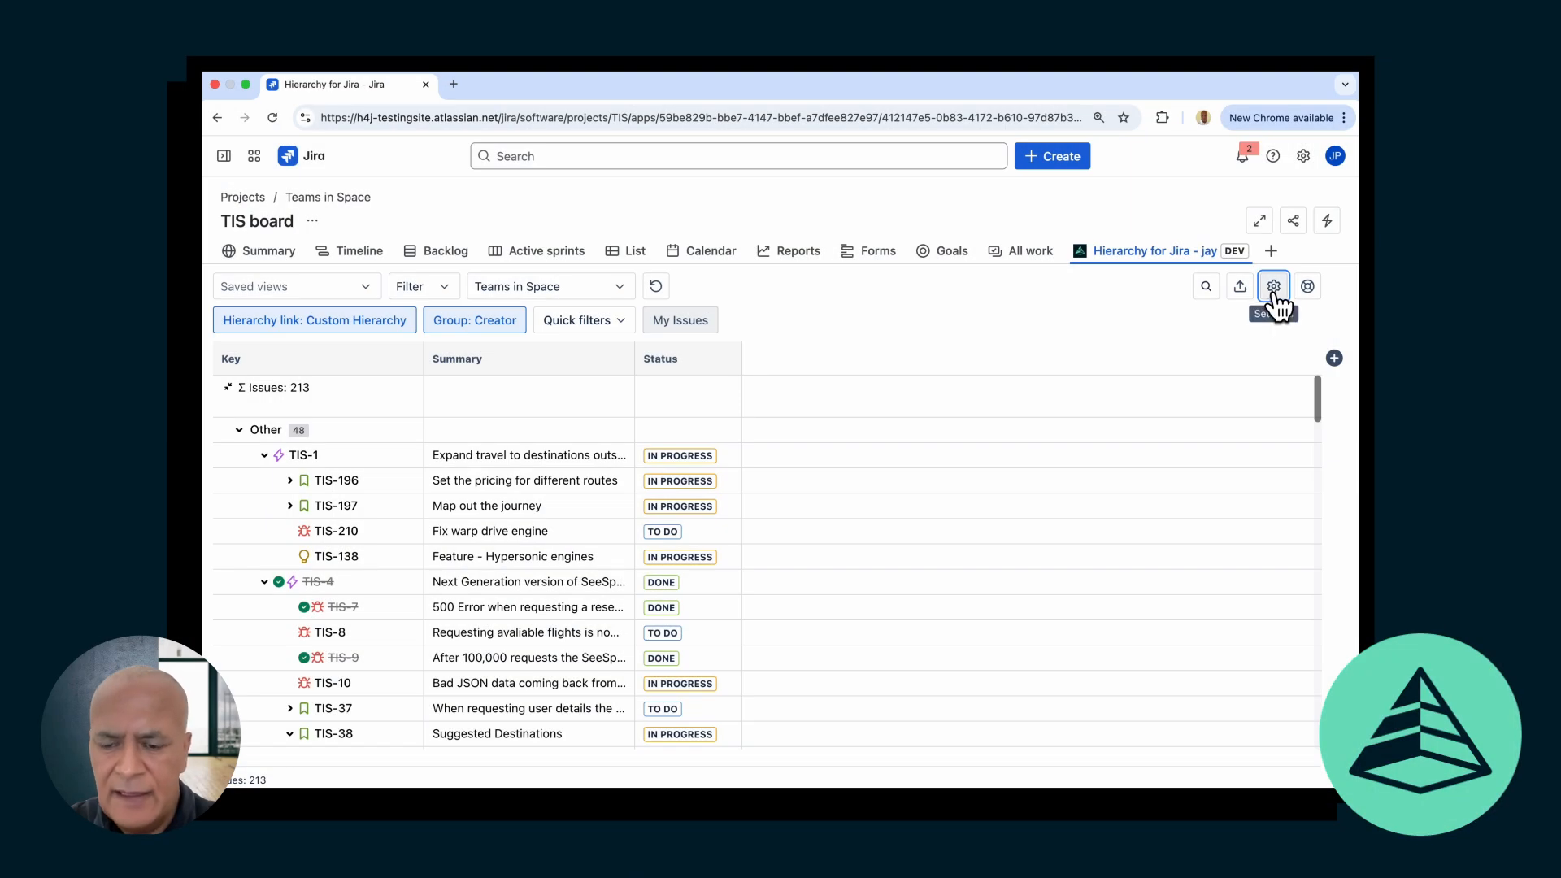
Set the hierarchy's issue link type to Blocks with "is blocked by" as the parent issue, and apply the settings
{"action": "left_click", "coordinate": [1273, 287]}
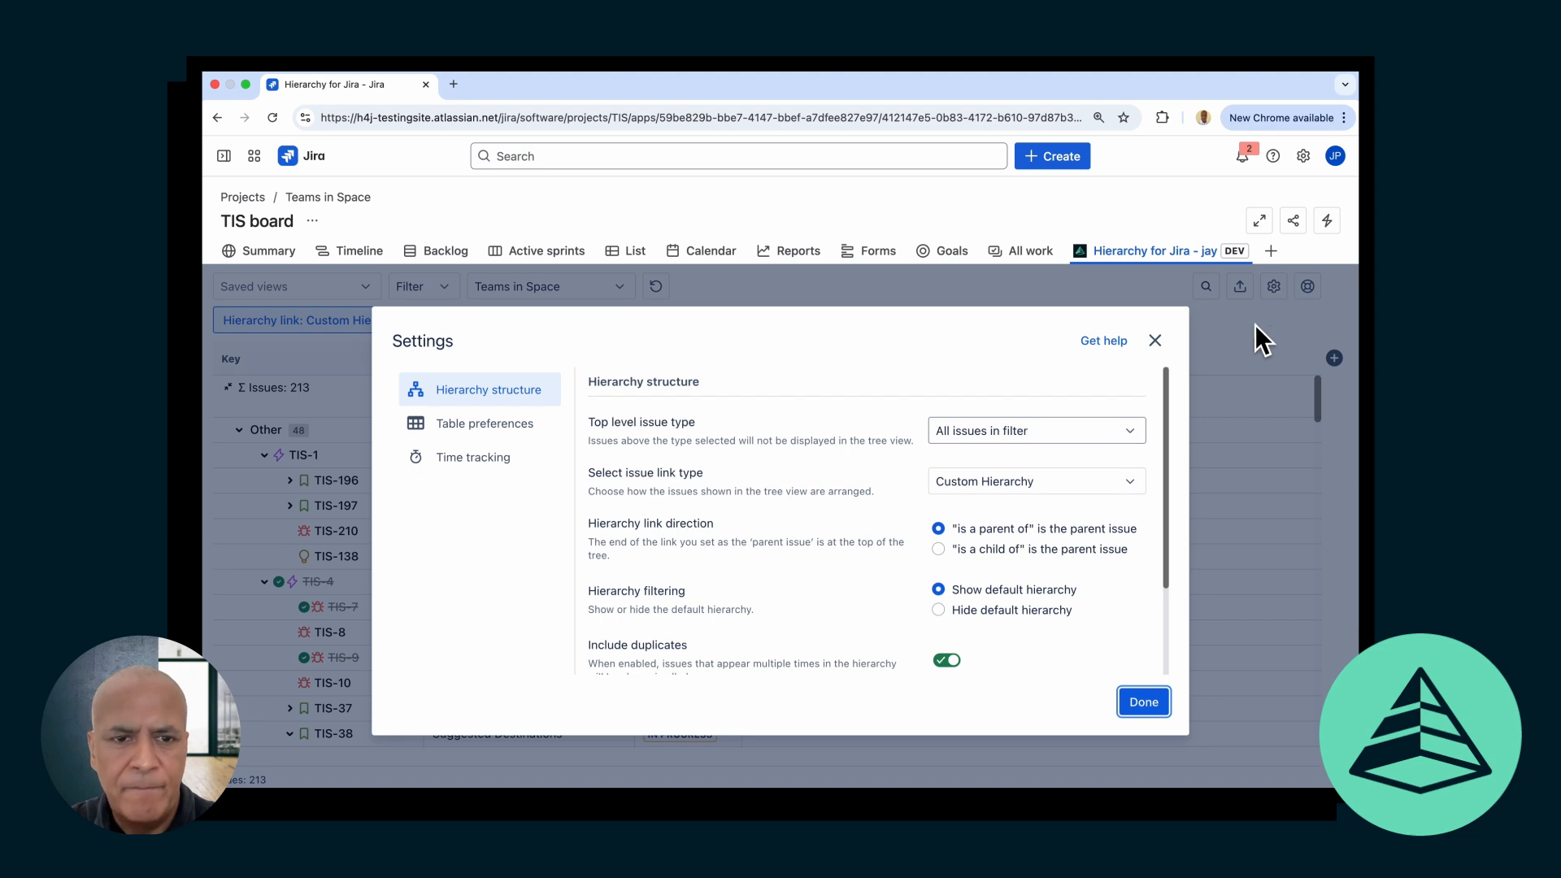
{"action": "left_click", "coordinate": [1131, 485]}
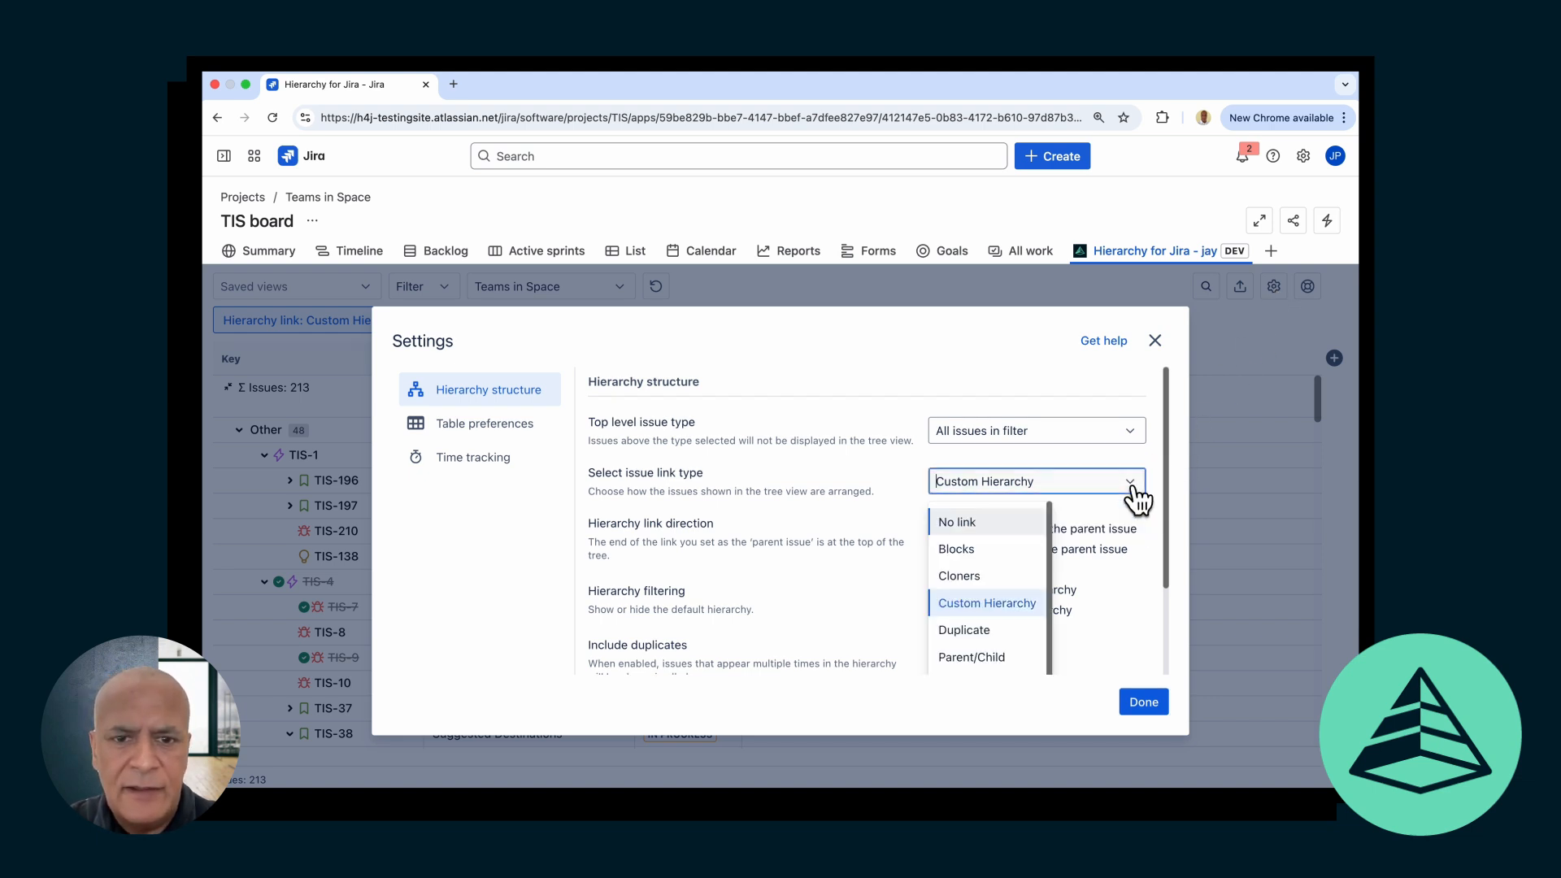
{"action": "left_click", "coordinate": [1024, 556]}
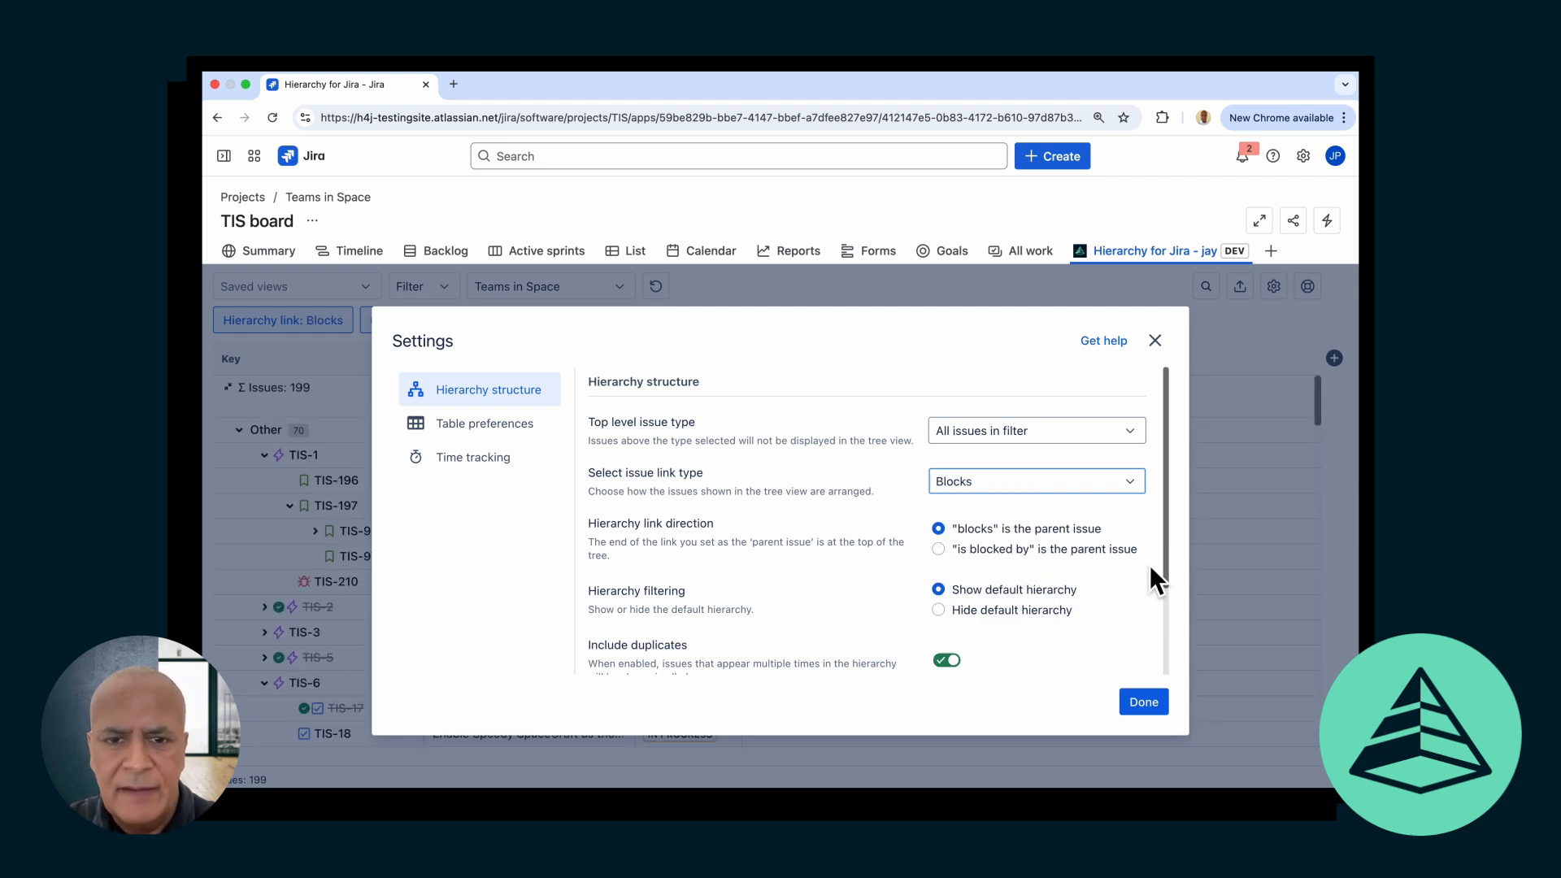
{"action": "left_click", "coordinate": [938, 549]}
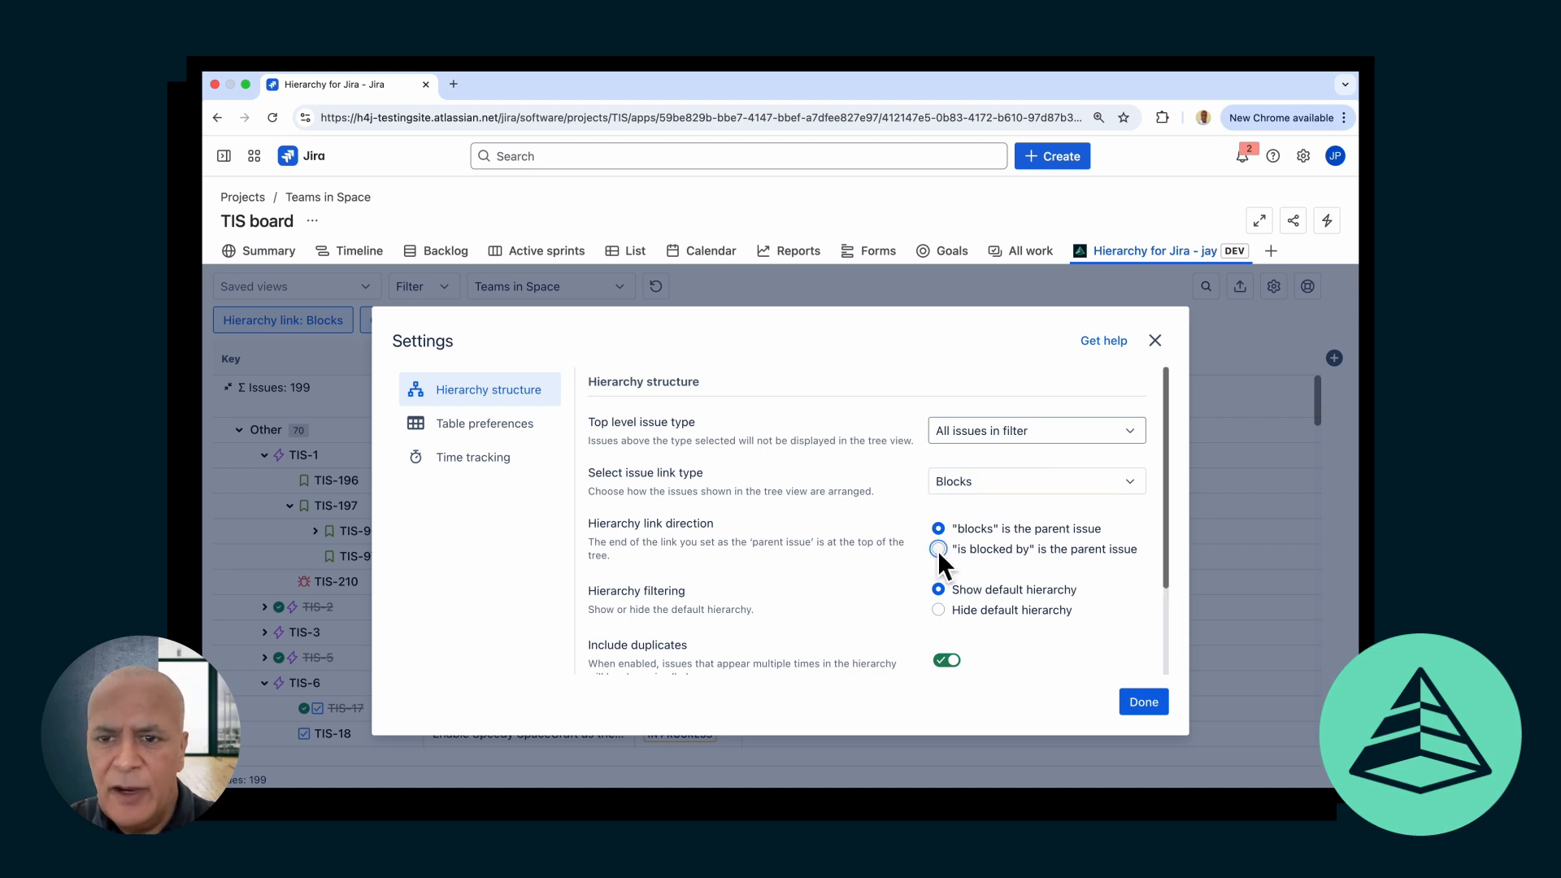
{"action": "left_click", "coordinate": [1142, 704]}
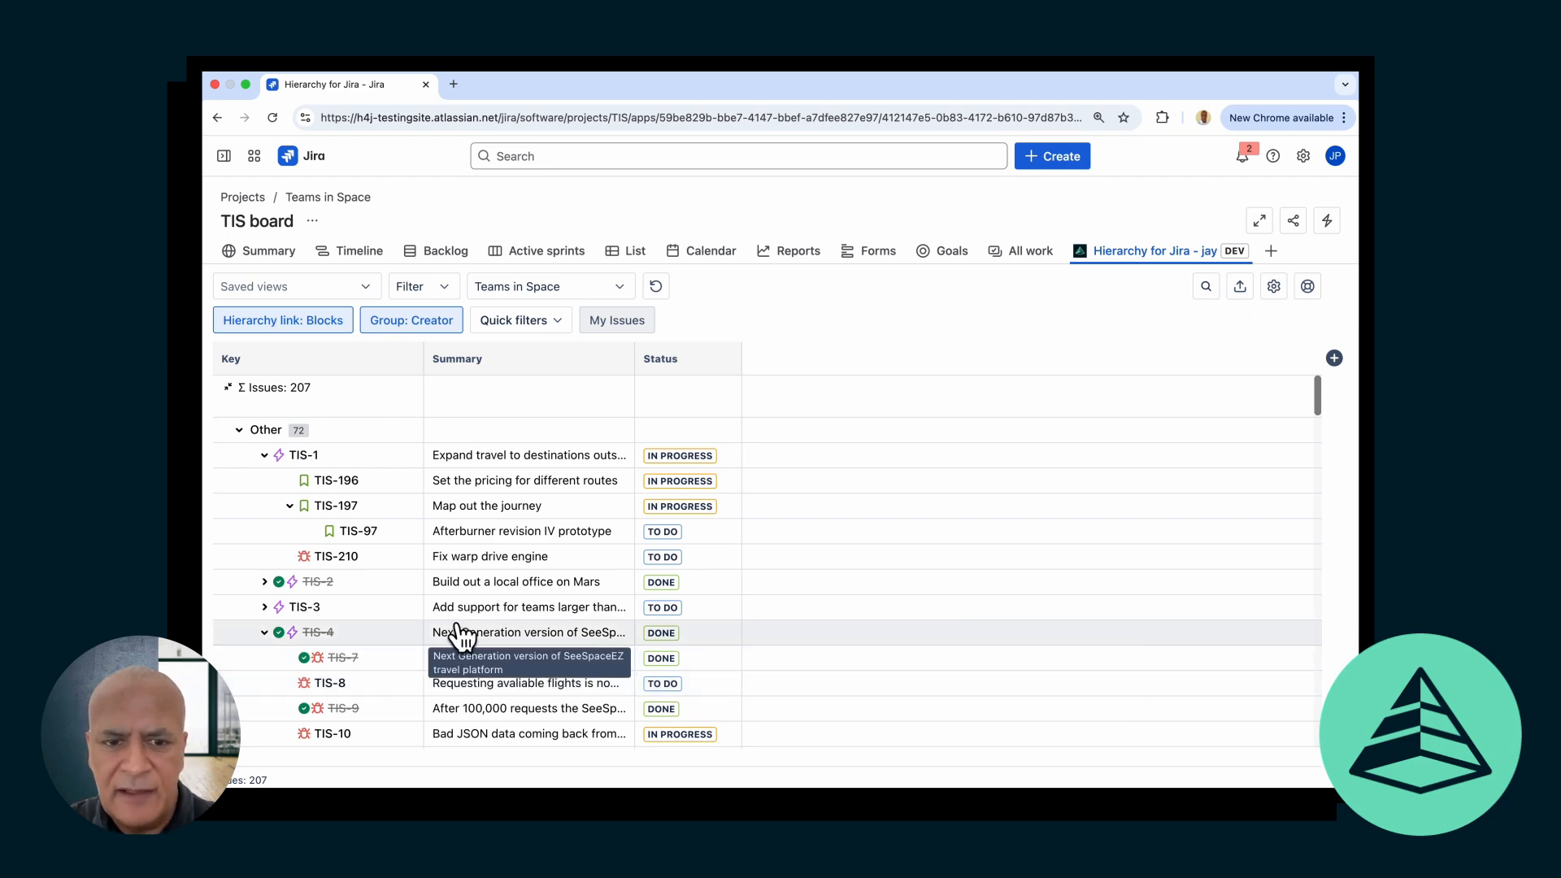
Examine the linked work items of Epic TIS-4 for its blocking relationship, and close the work item
{"action": "left_click", "coordinate": [317, 635]}
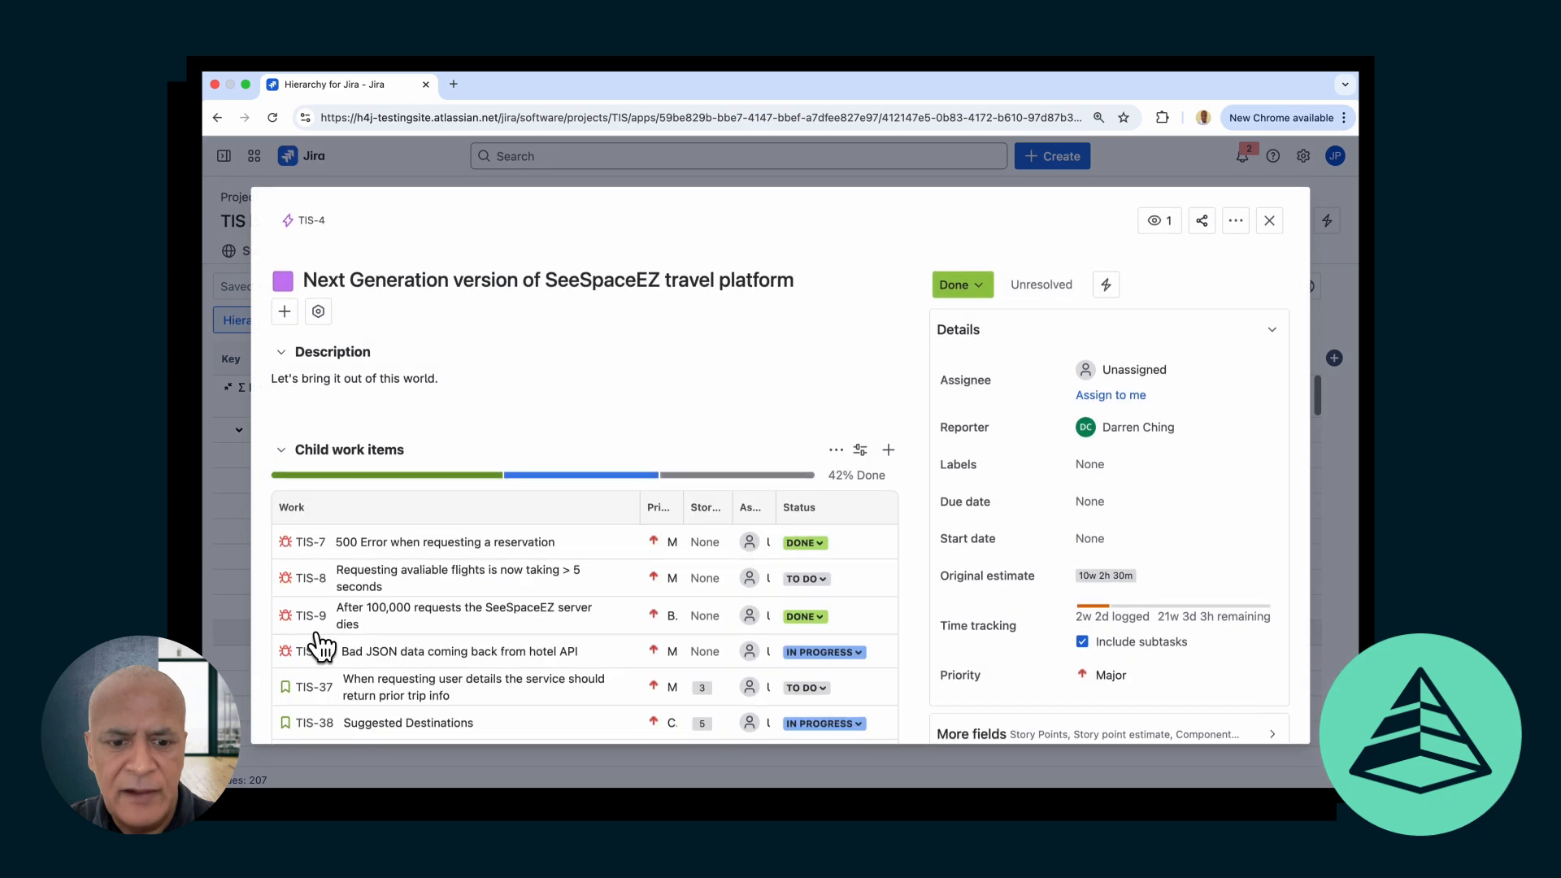
{"action": "scroll", "coordinate": [625, 617], "scroll_direction": "down", "scroll_amount": 8}
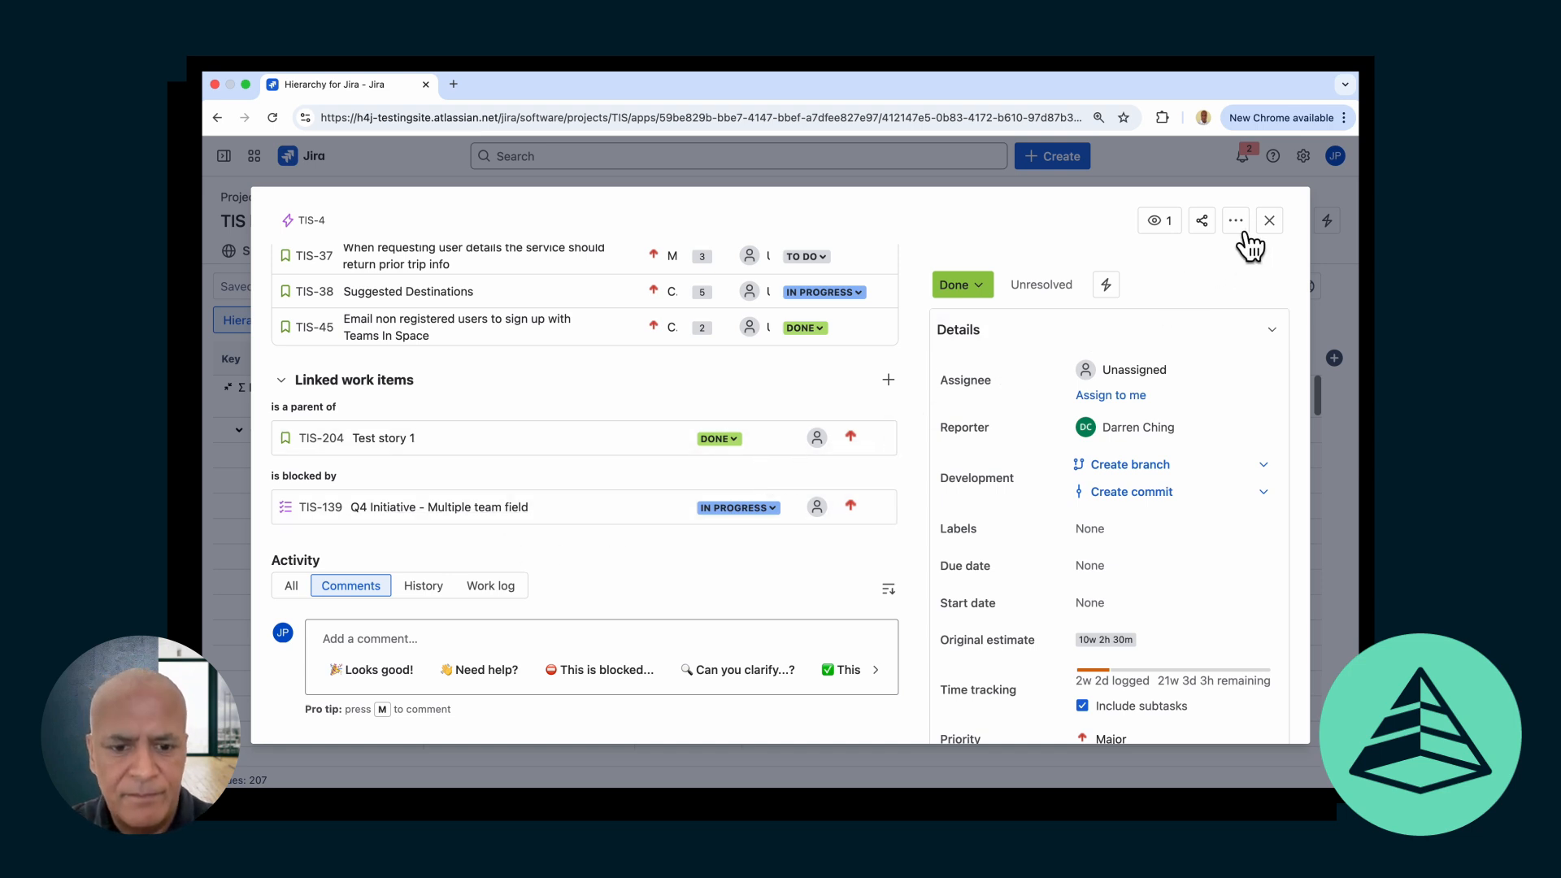
{"action": "left_click", "coordinate": [1269, 221]}
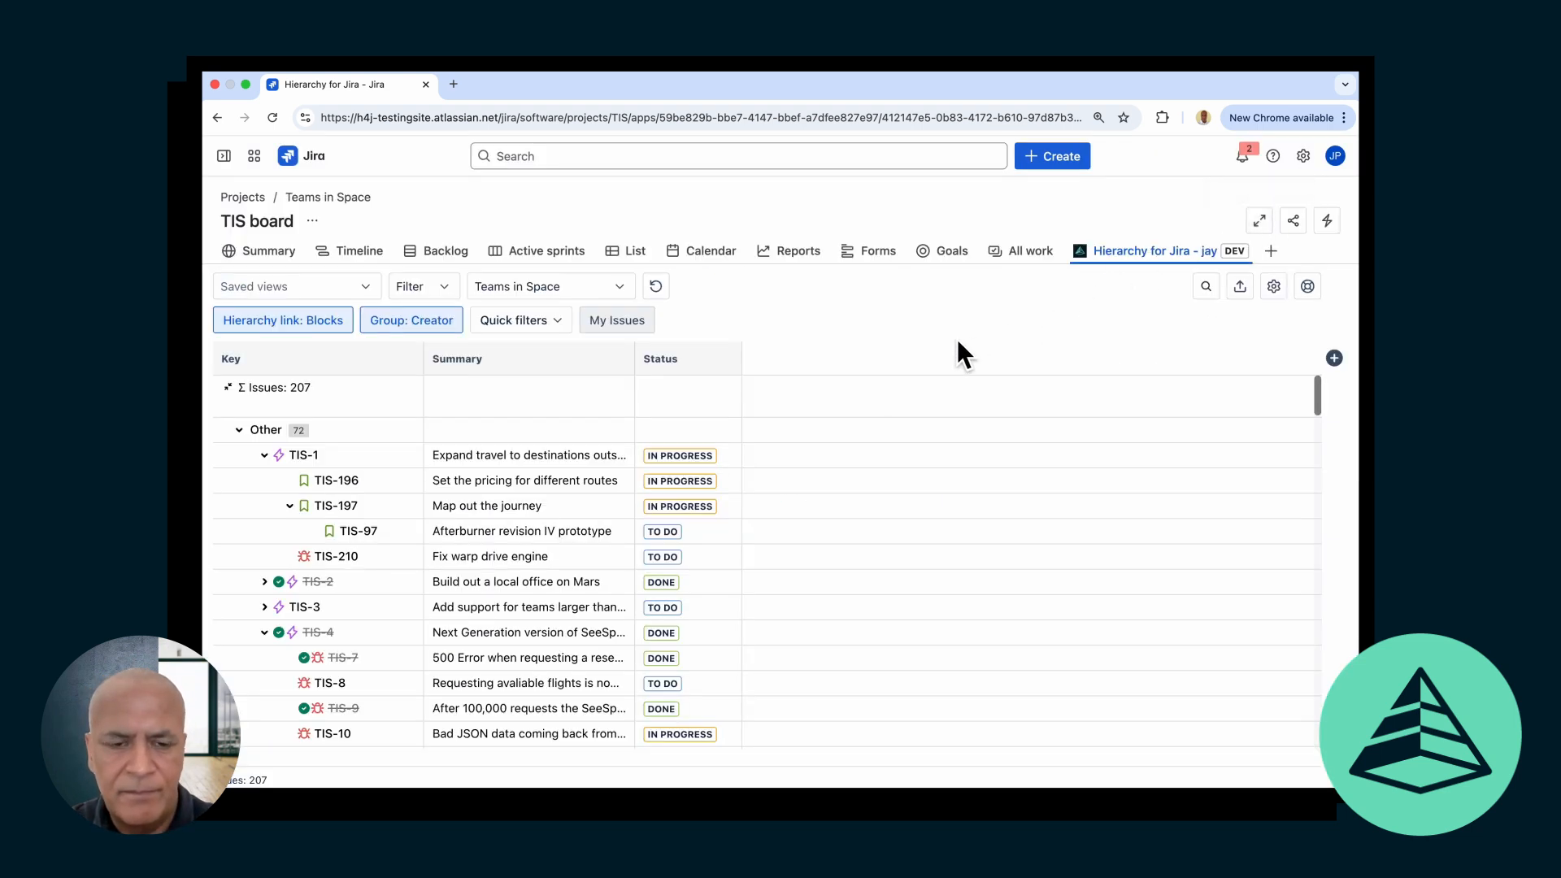
Look through the available link types and switch the hierarchy link to Custom Hierarchy
{"action": "left_click", "coordinate": [303, 329]}
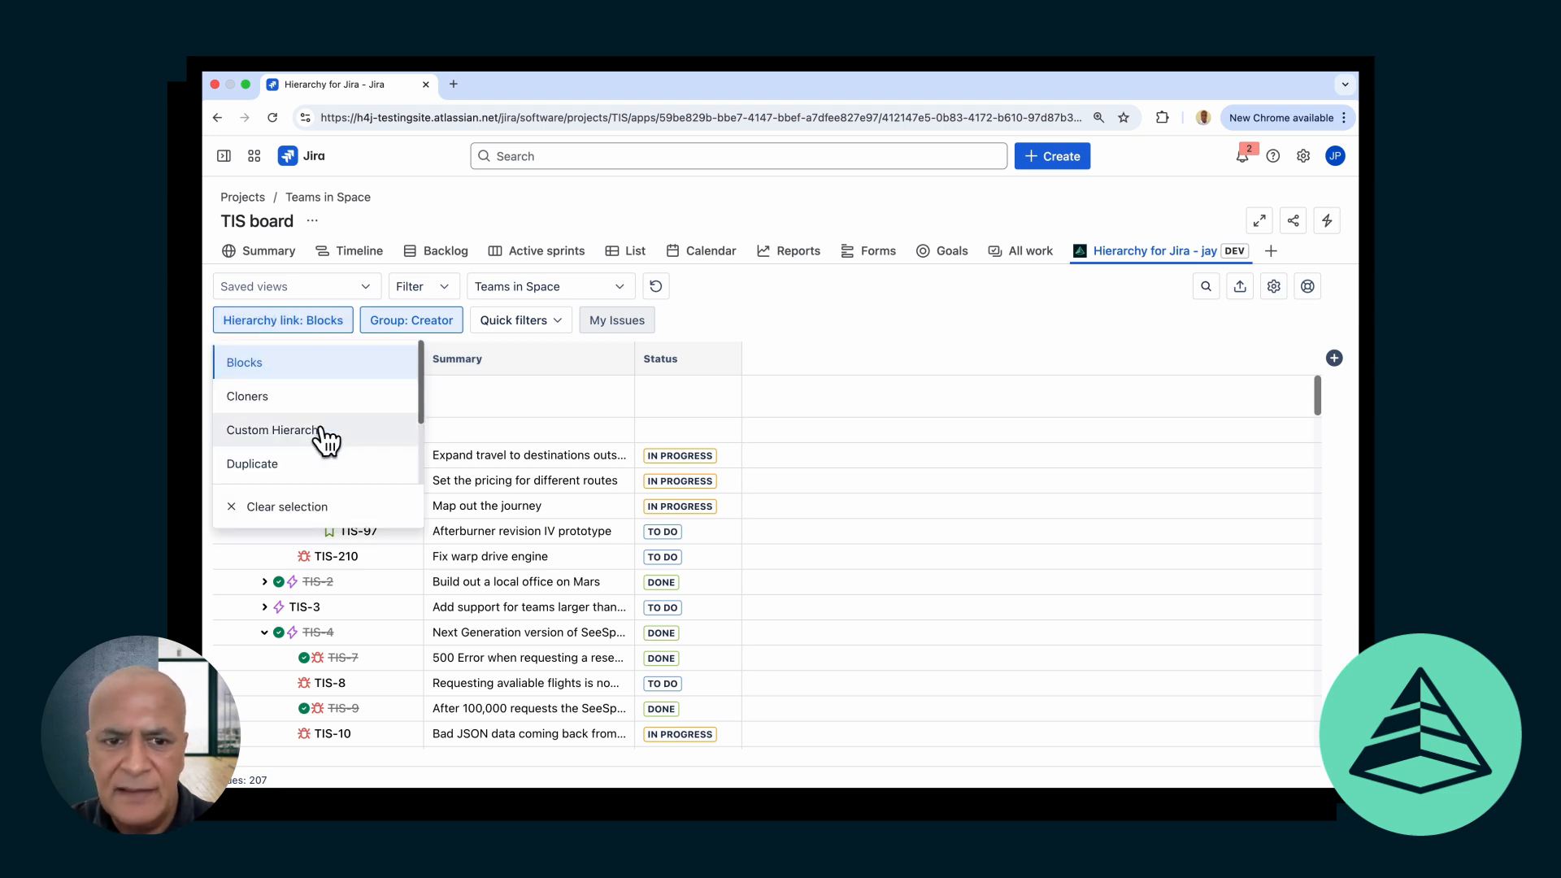
{"action": "scroll", "coordinate": [326, 440], "scroll_direction": "down", "scroll_amount": 2}
{"action": "scroll", "coordinate": [326, 440], "scroll_direction": "down", "scroll_amount": 1}
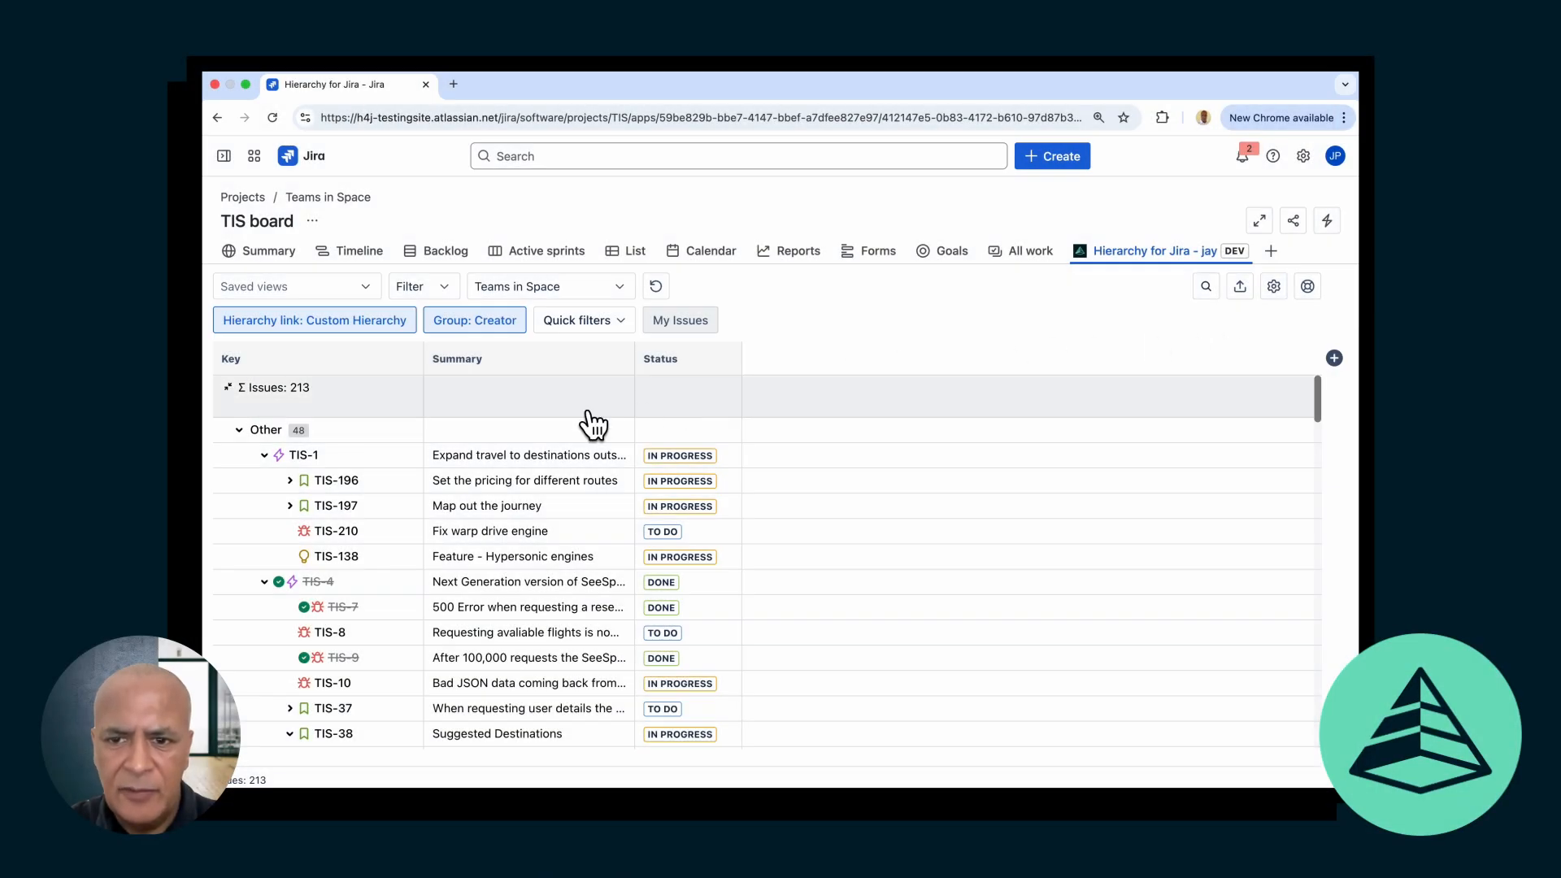
Link Story TIS-197 to TIS-97 Afterburner revision IV prototype with the "is blocked by" relationship
{"action": "left_click", "coordinate": [348, 512]}
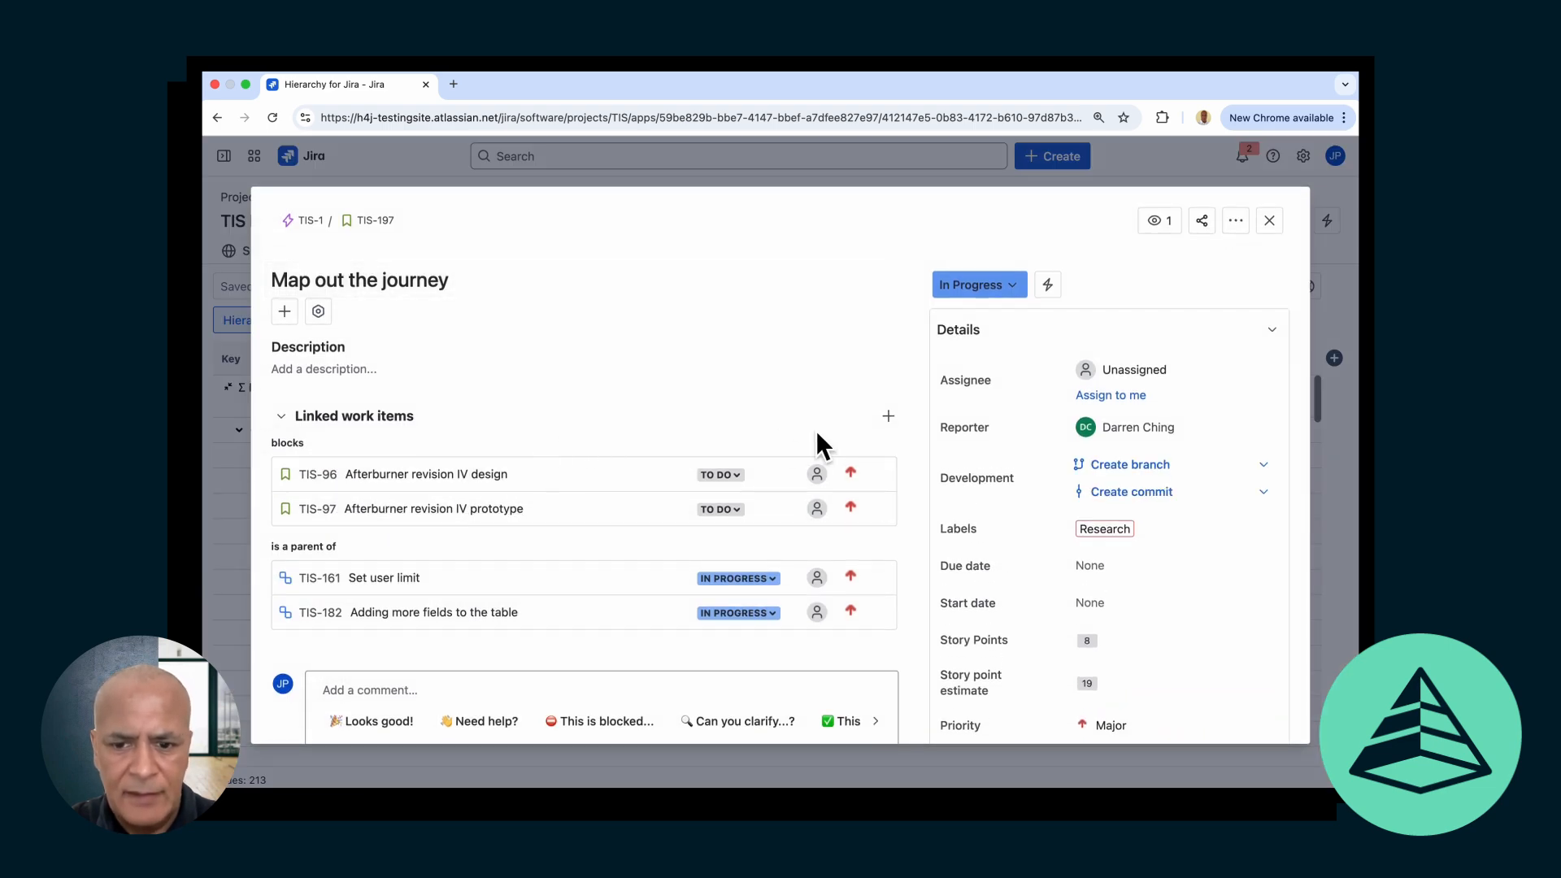
{"action": "left_click", "coordinate": [888, 416]}
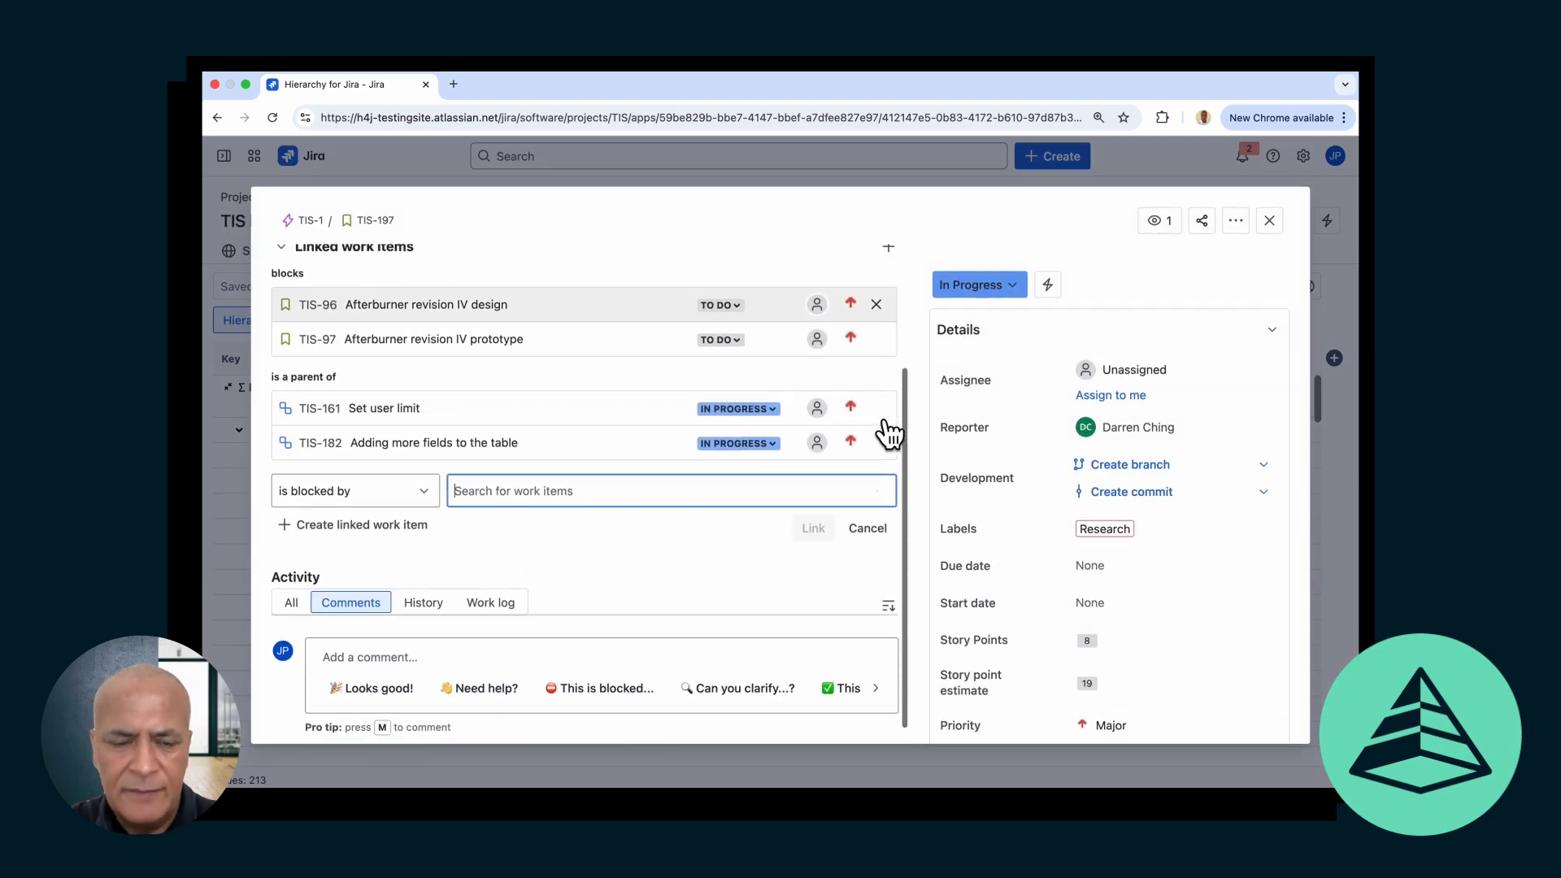
{"action": "left_click", "coordinate": [425, 484]}
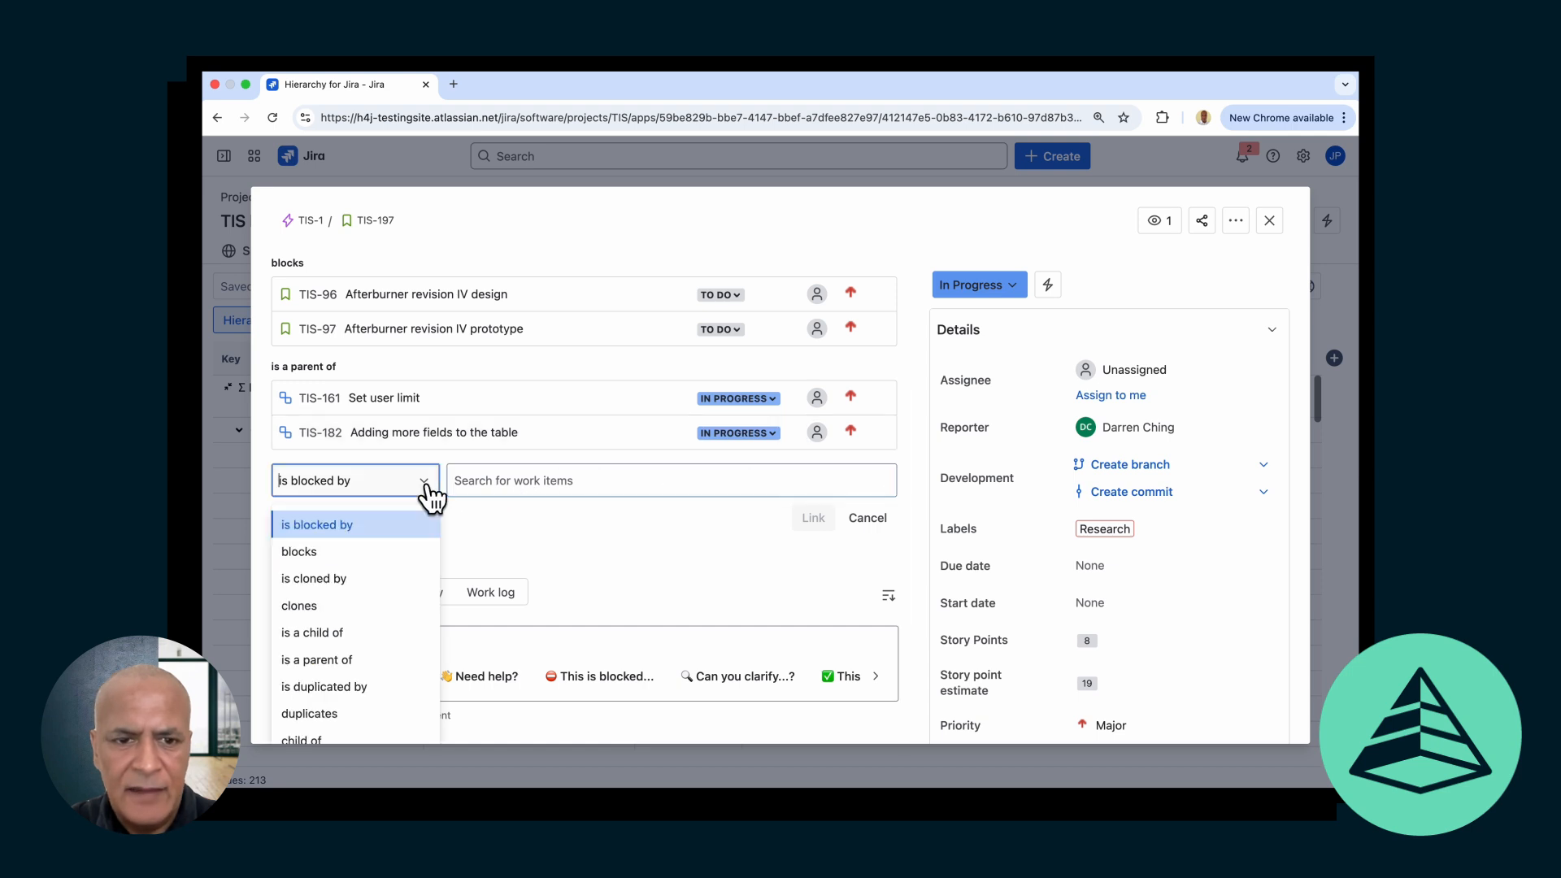
{"action": "left_click", "coordinate": [408, 525]}
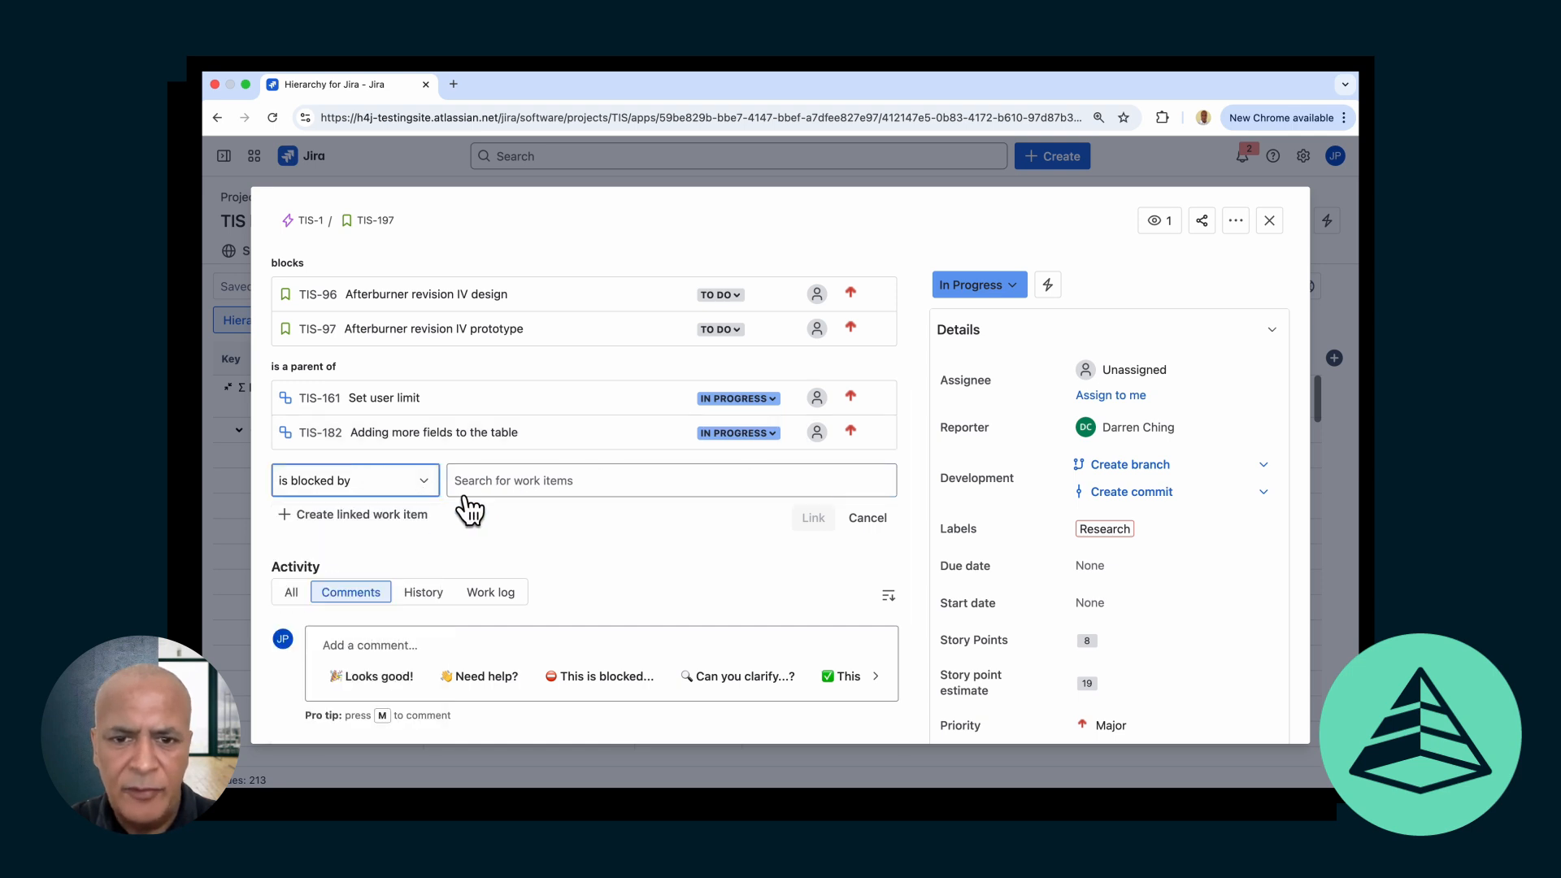
{"action": "left_click", "coordinate": [490, 486]}
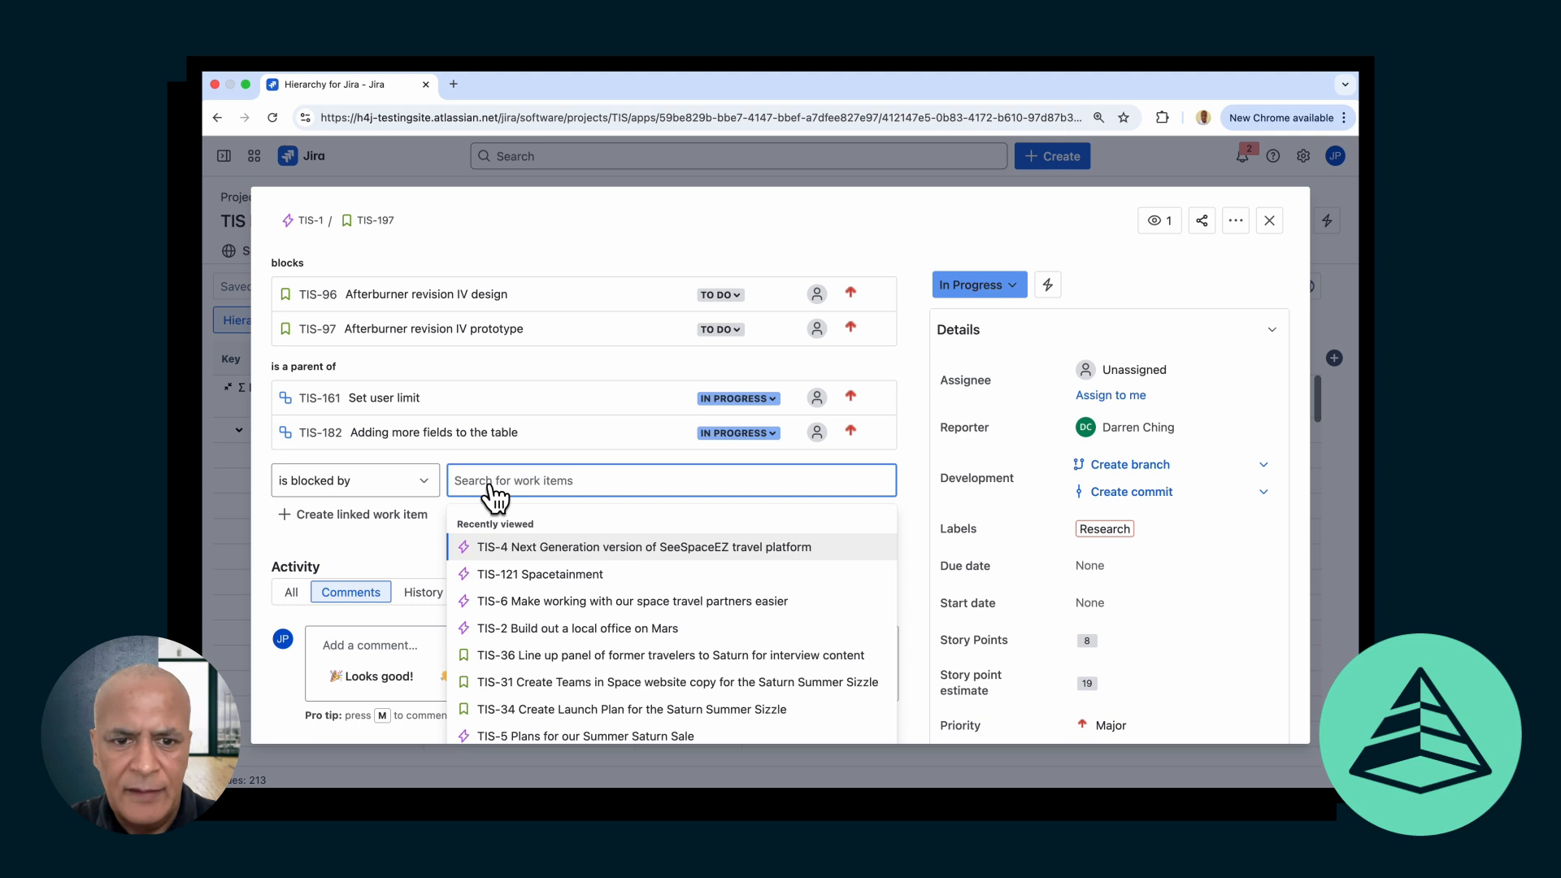
{"action": "type", "text": "T"}
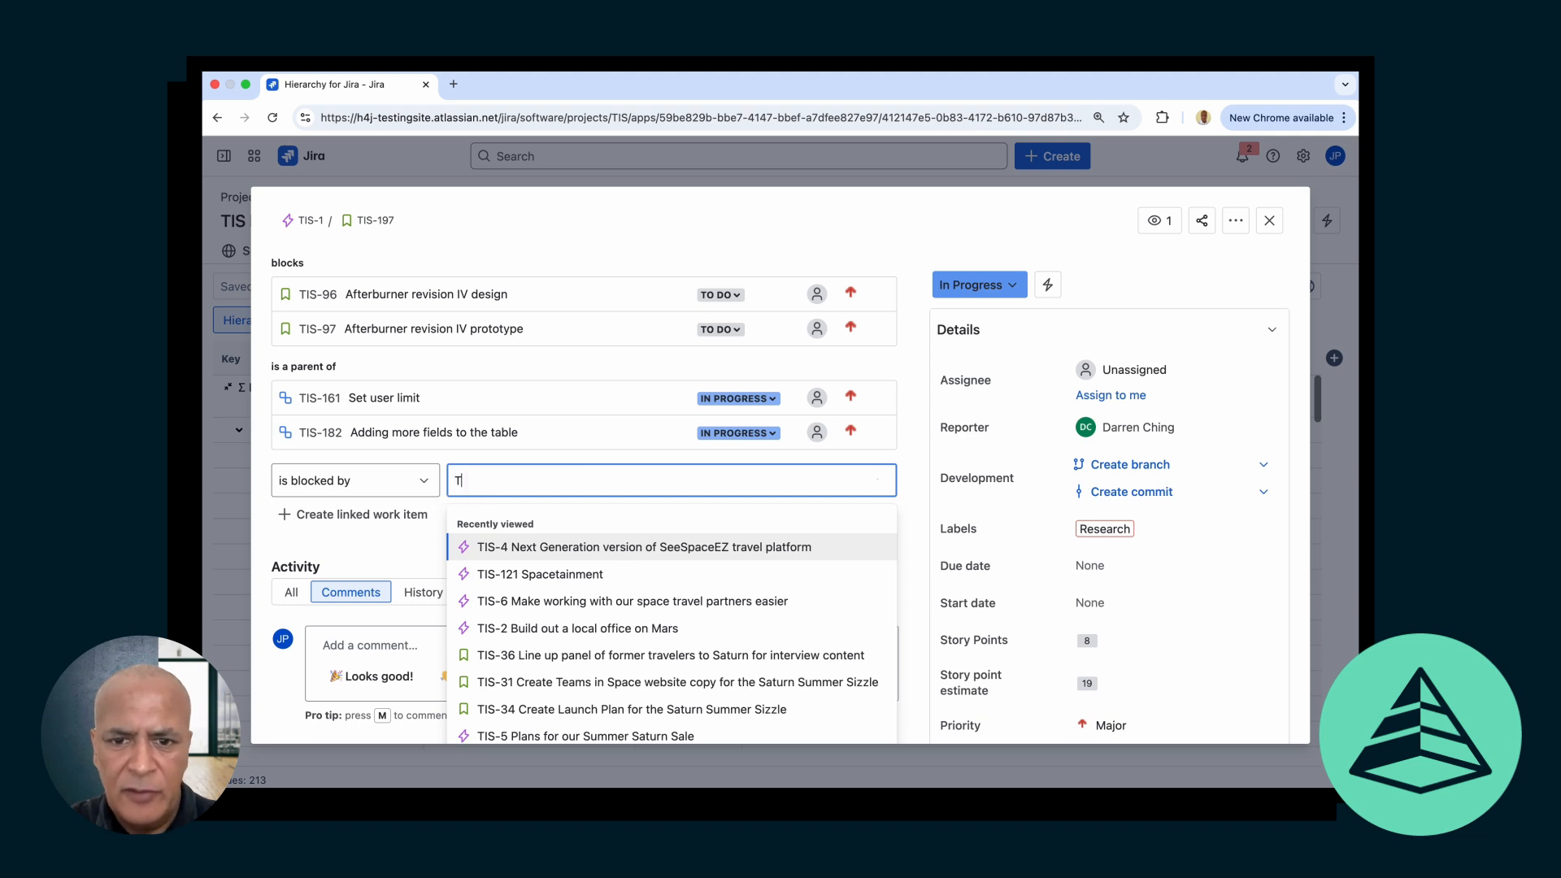
{"action": "type", "text": "IS-9"}
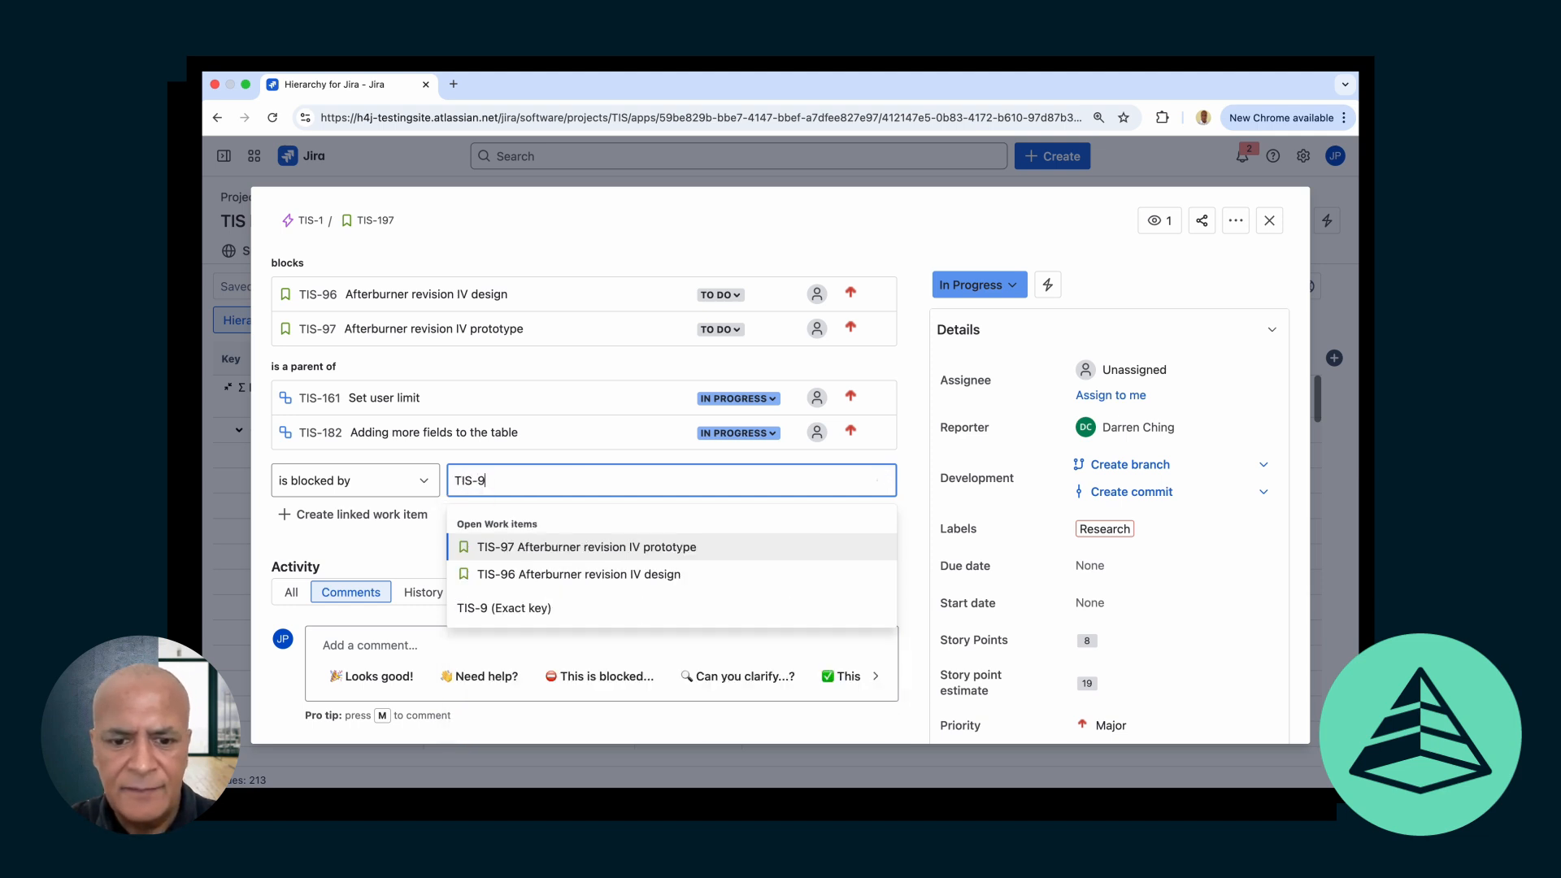
{"action": "type", "text": "7"}
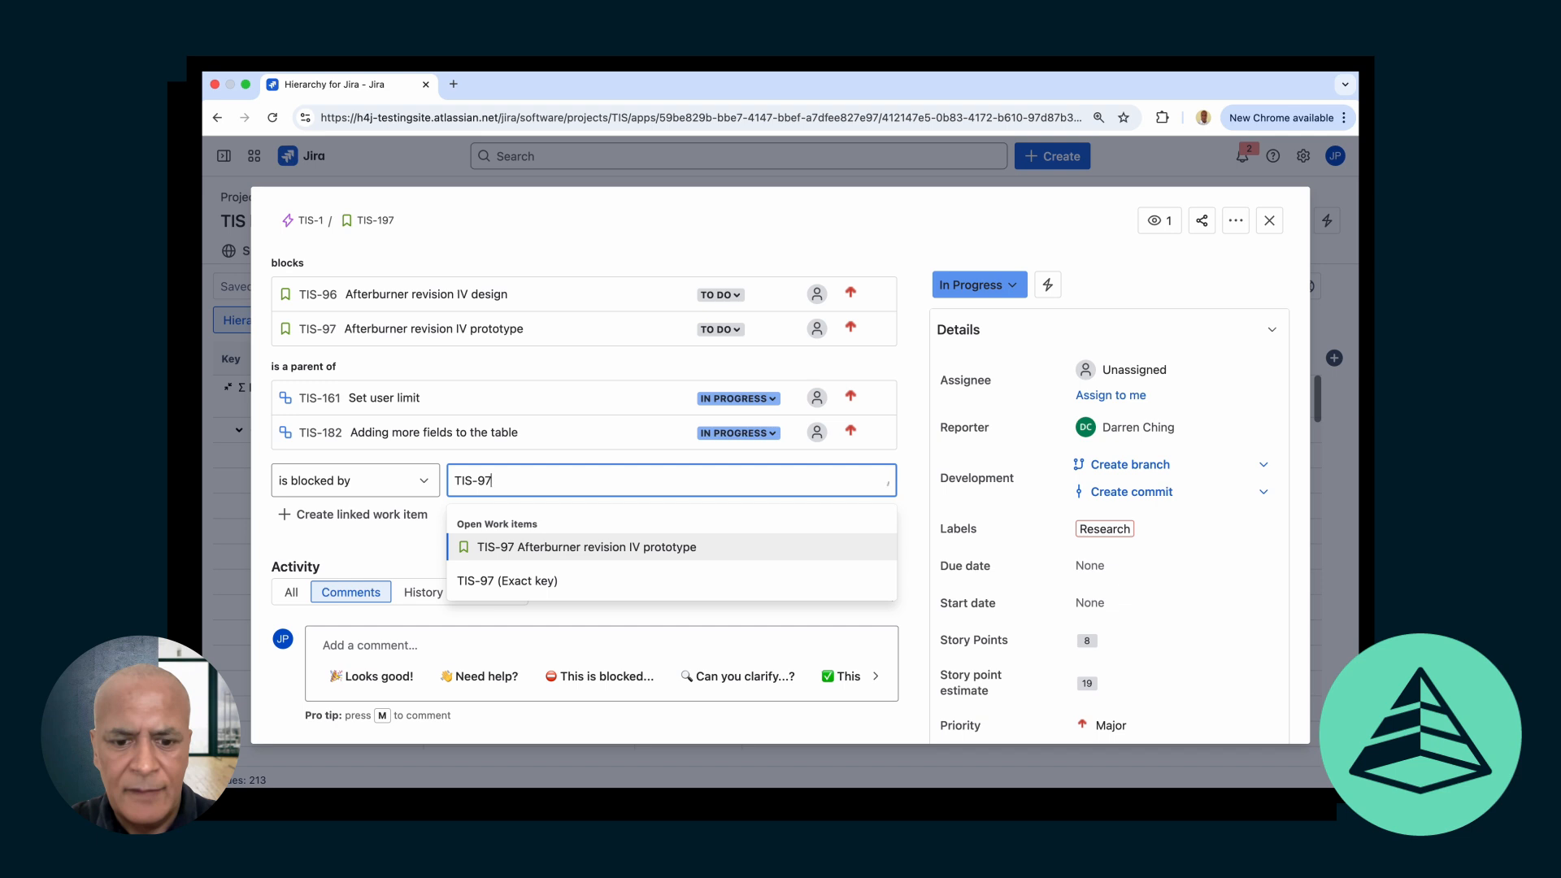
{"action": "left_click", "coordinate": [556, 546]}
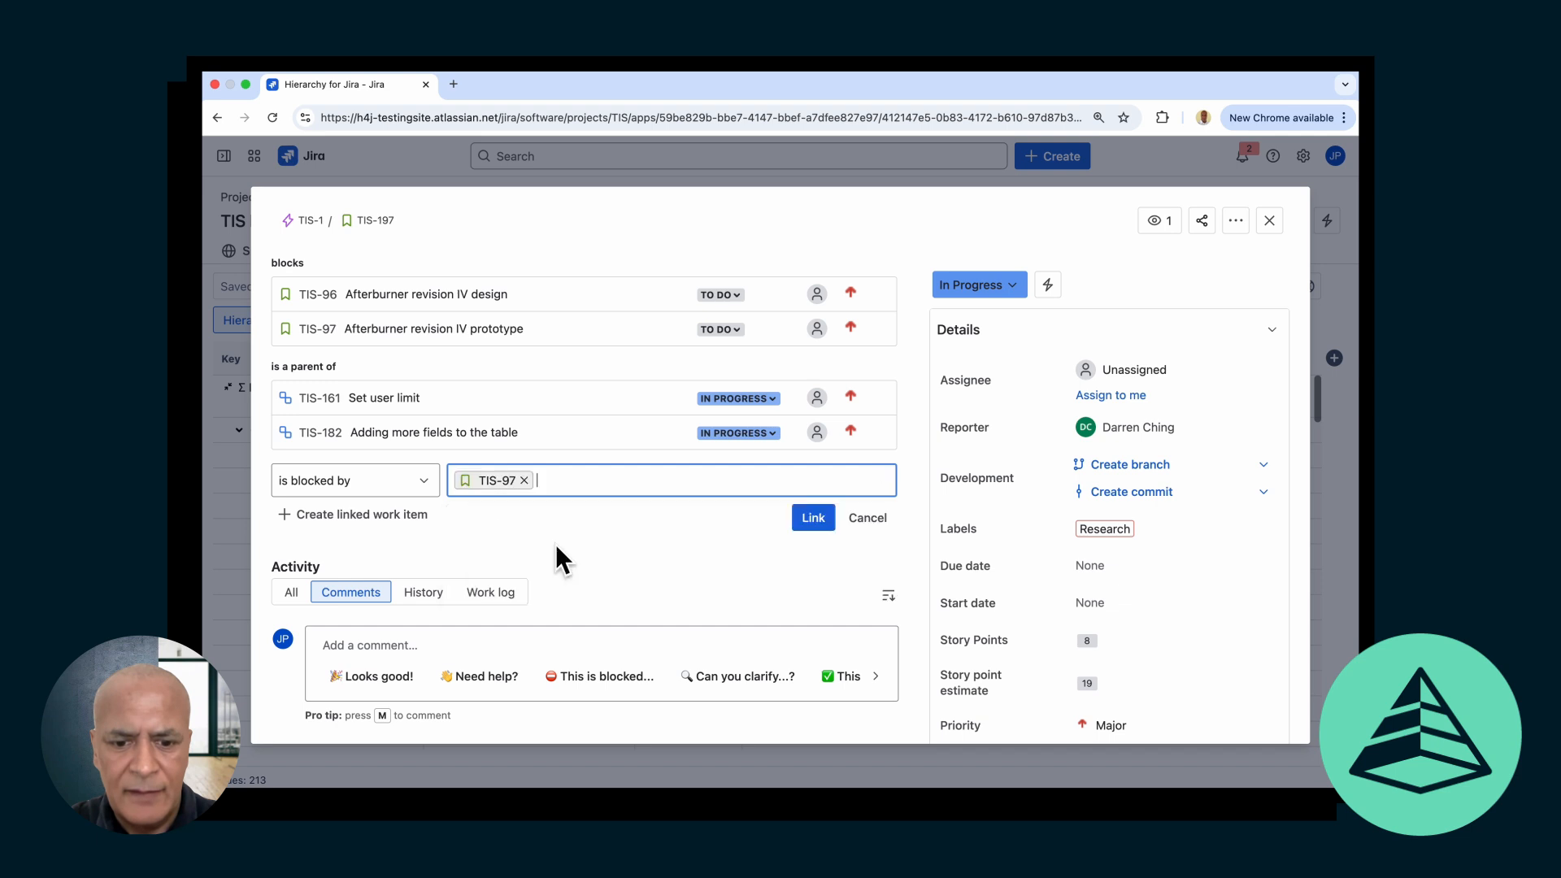
{"action": "left_click", "coordinate": [805, 524]}
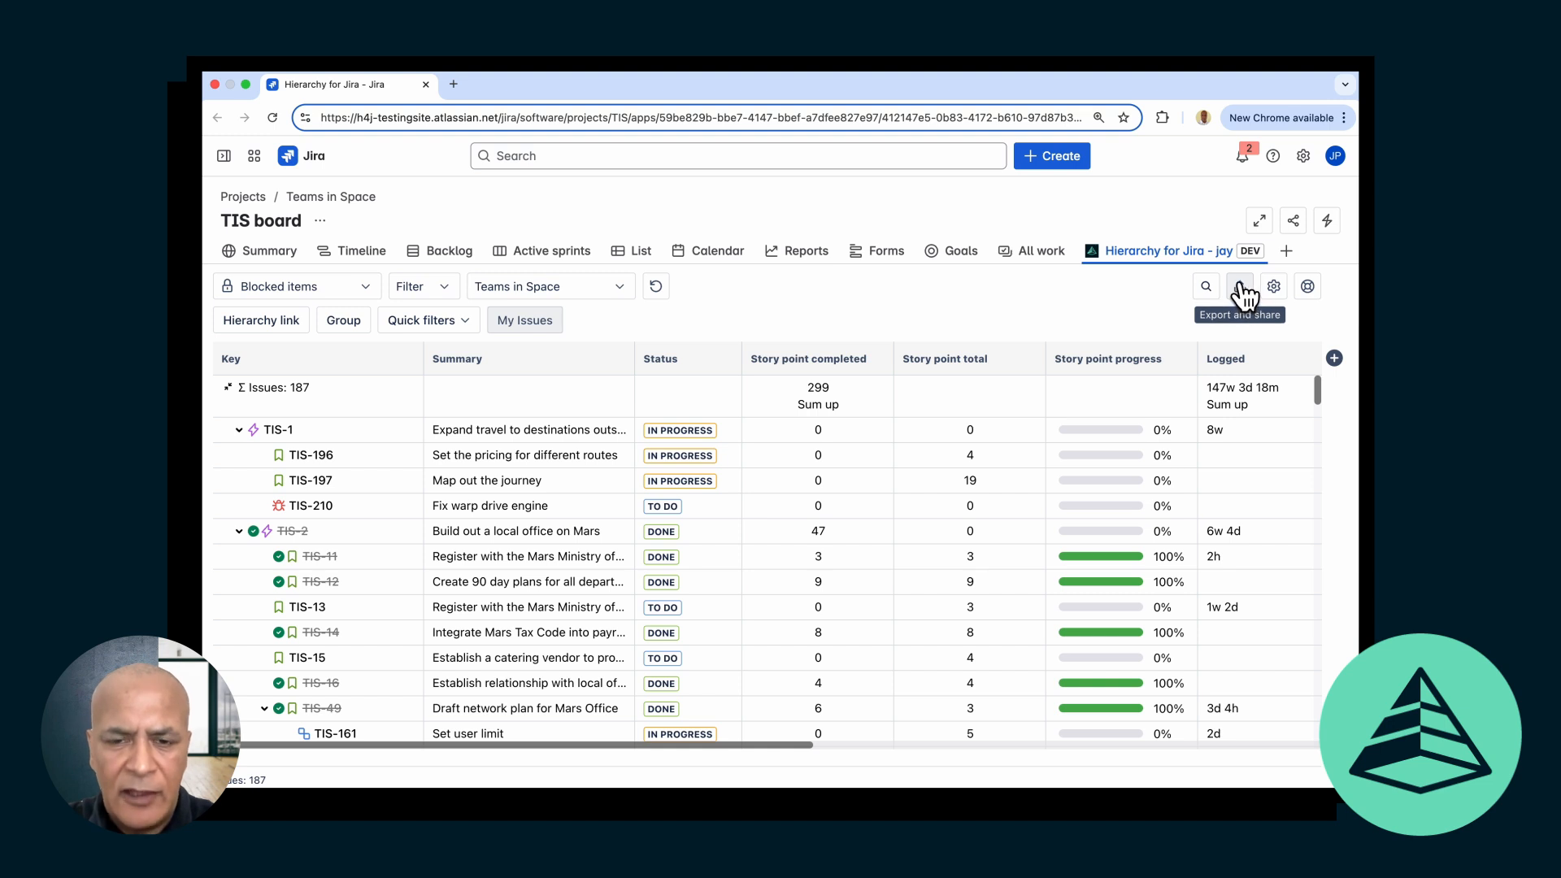
Copy the shareable URL of the Blocked items view and open it in a new browser tab
{"action": "left_click", "coordinate": [1240, 287]}
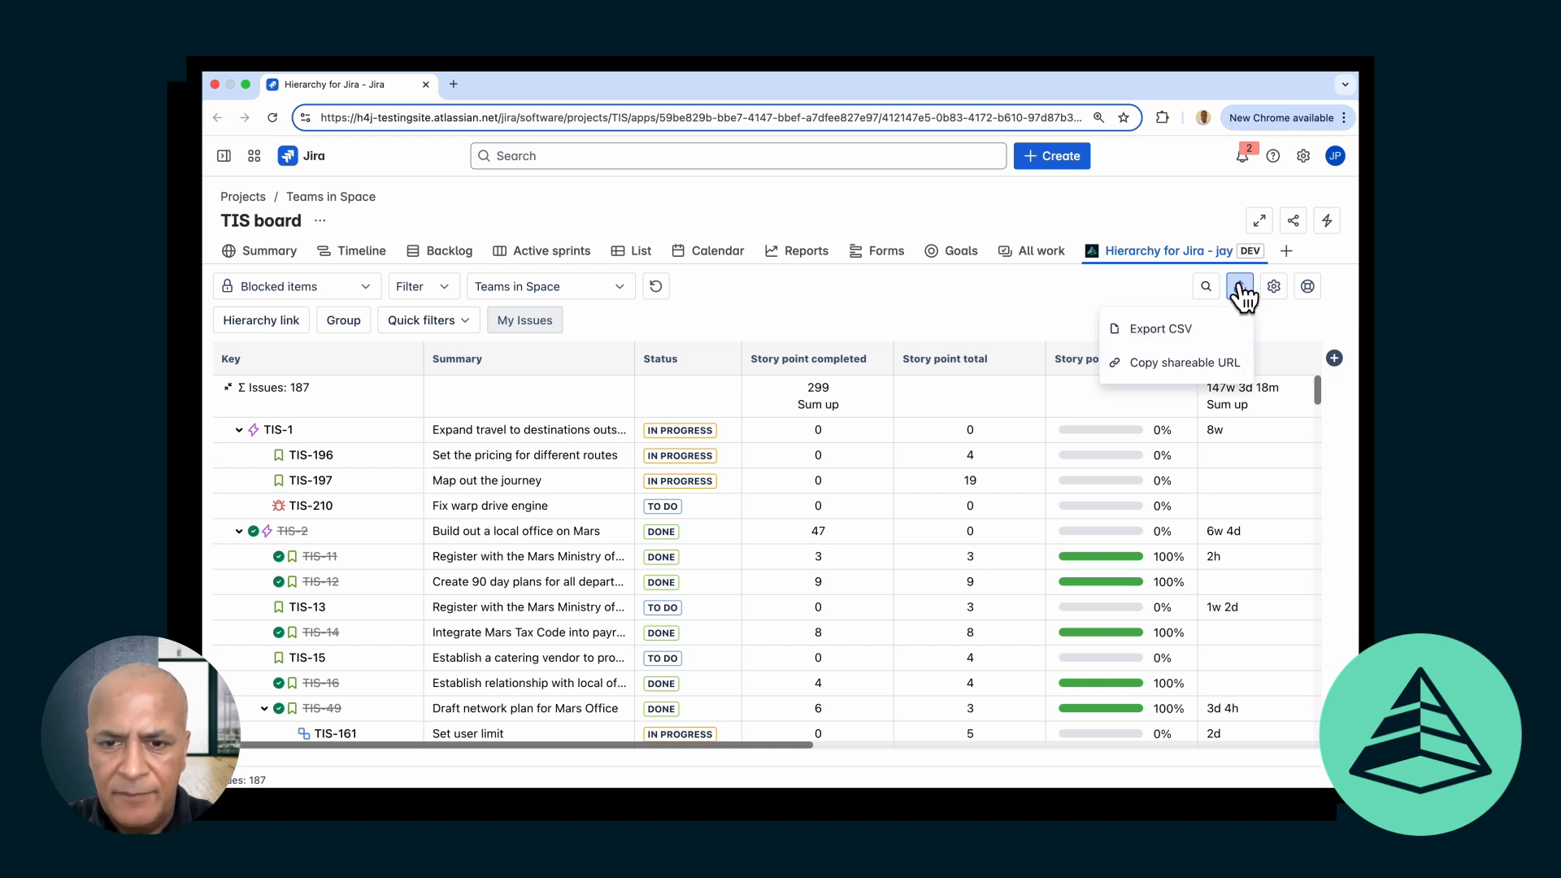
{"action": "left_click", "coordinate": [1207, 366]}
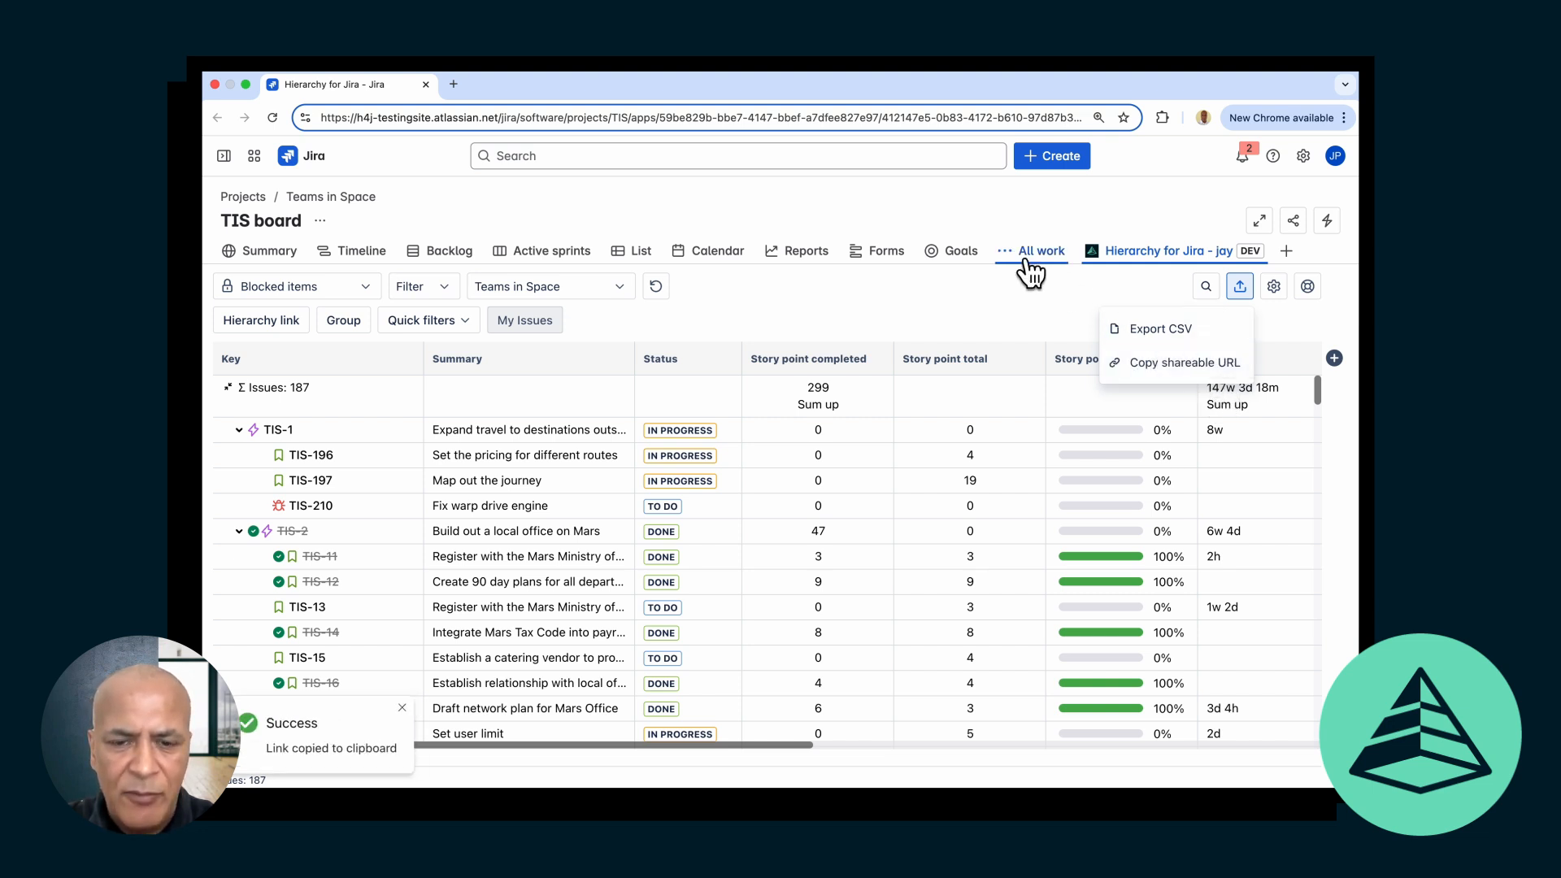
{"action": "left_click", "coordinate": [454, 84]}
{"action": "right_click", "coordinate": [426, 118]}
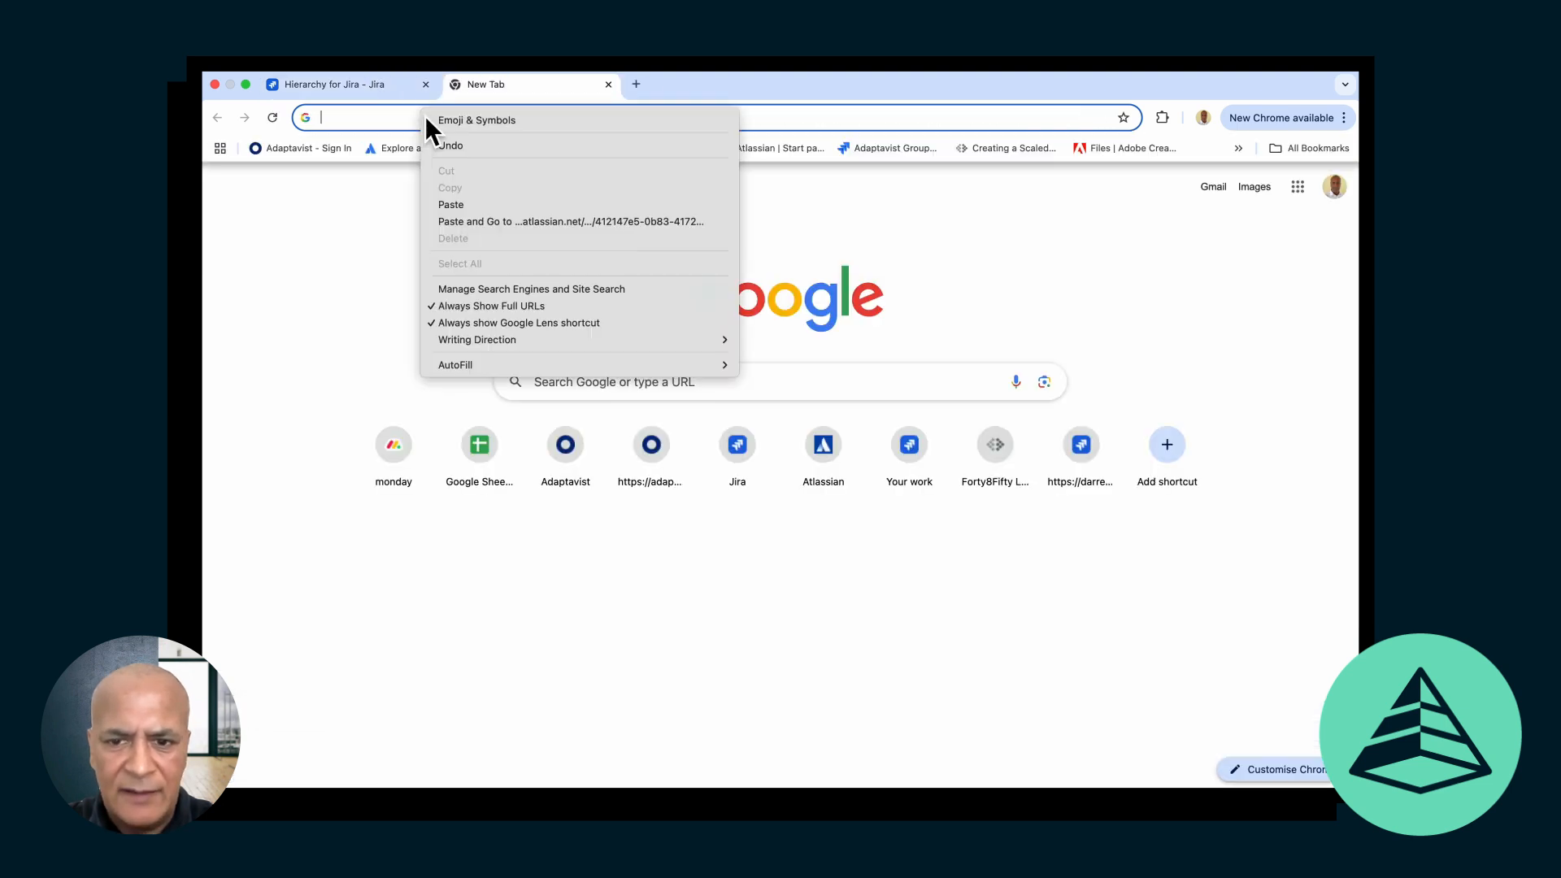
{"action": "left_click", "coordinate": [446, 203]}
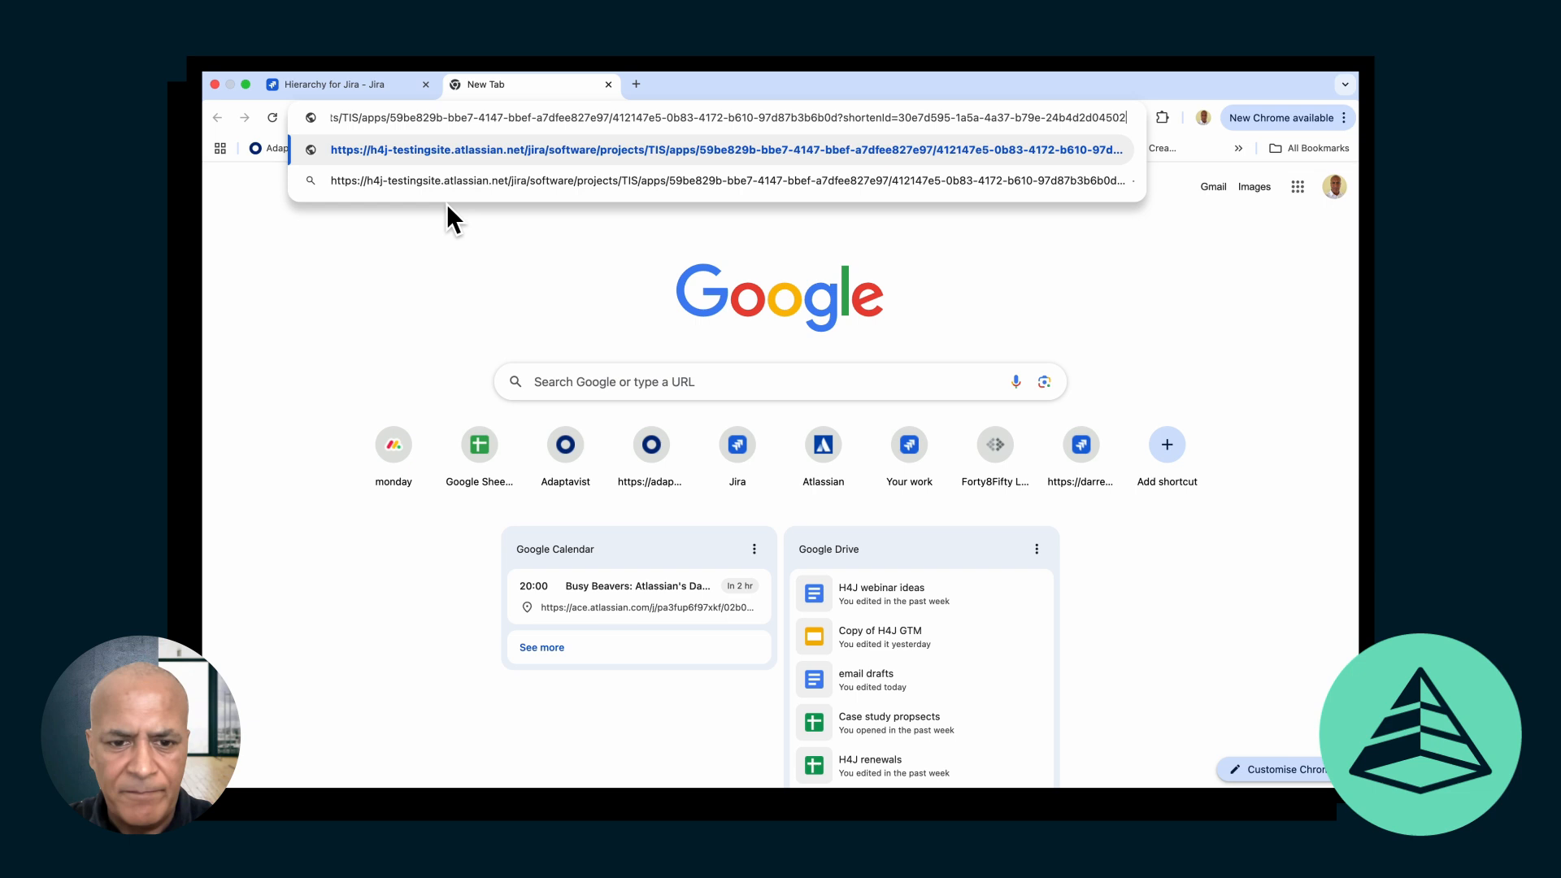
{"action": "key", "text": "Return"}
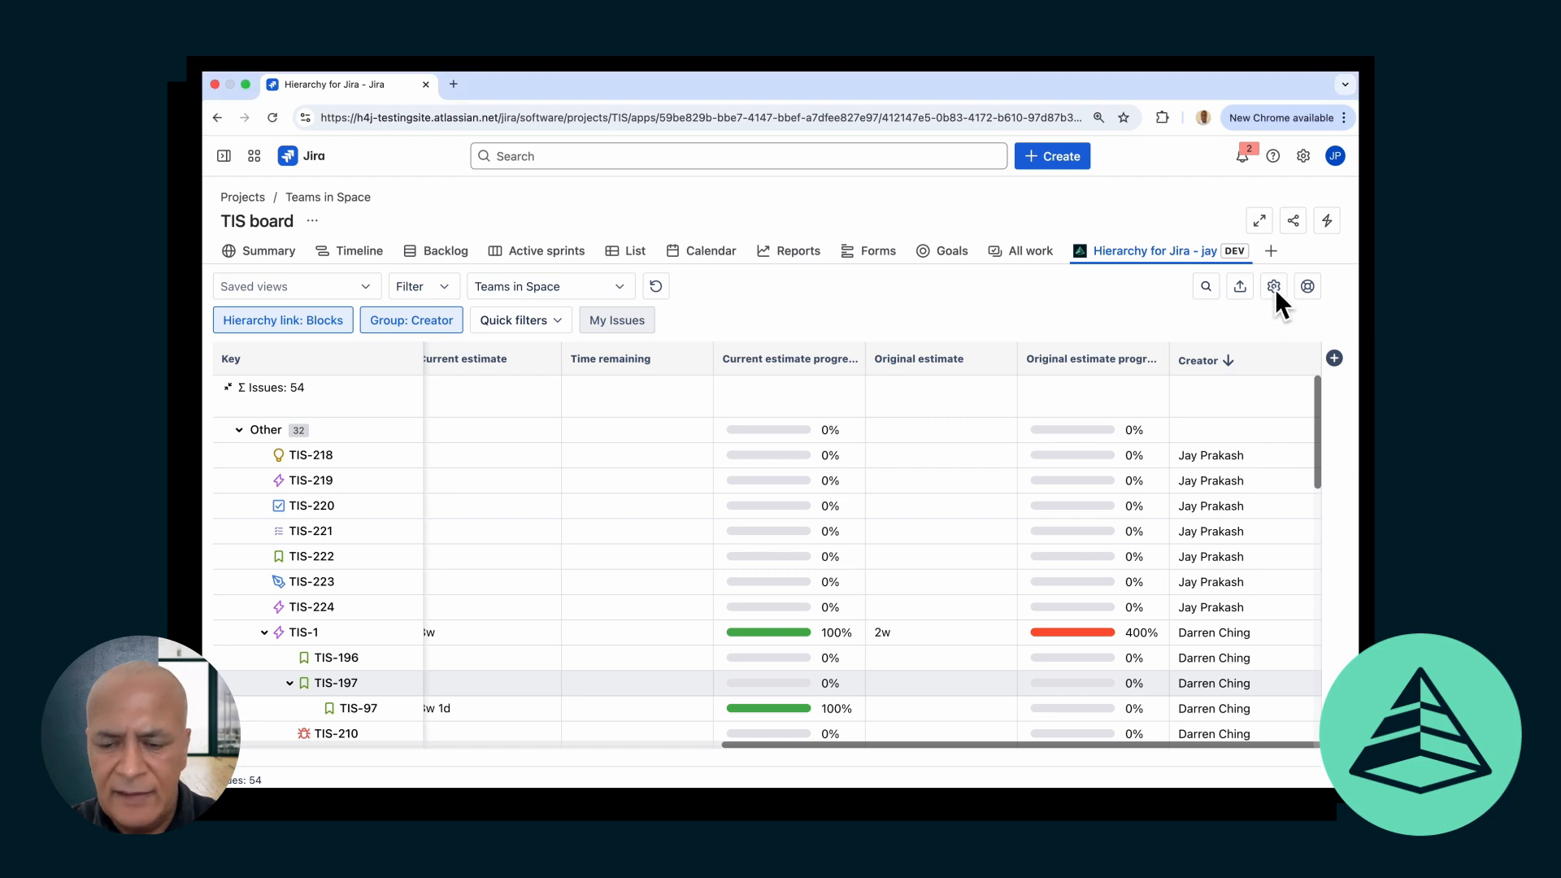
Review the time display formats, set the working hours per day to 7 for time tracking, and apply the settings
{"action": "left_click", "coordinate": [1273, 287]}
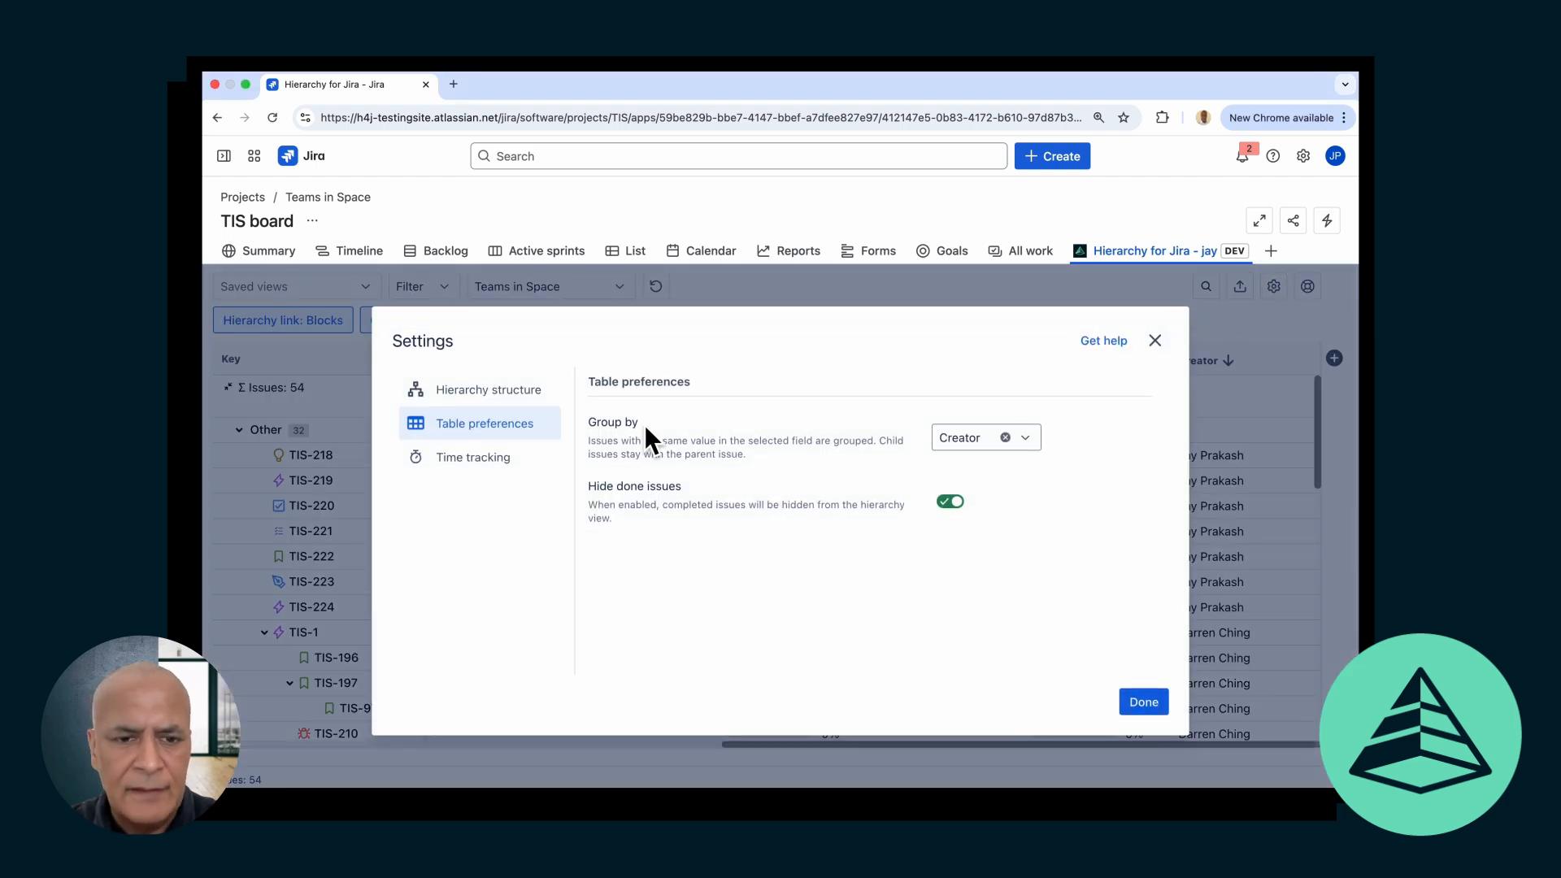
{"action": "left_click", "coordinate": [508, 459]}
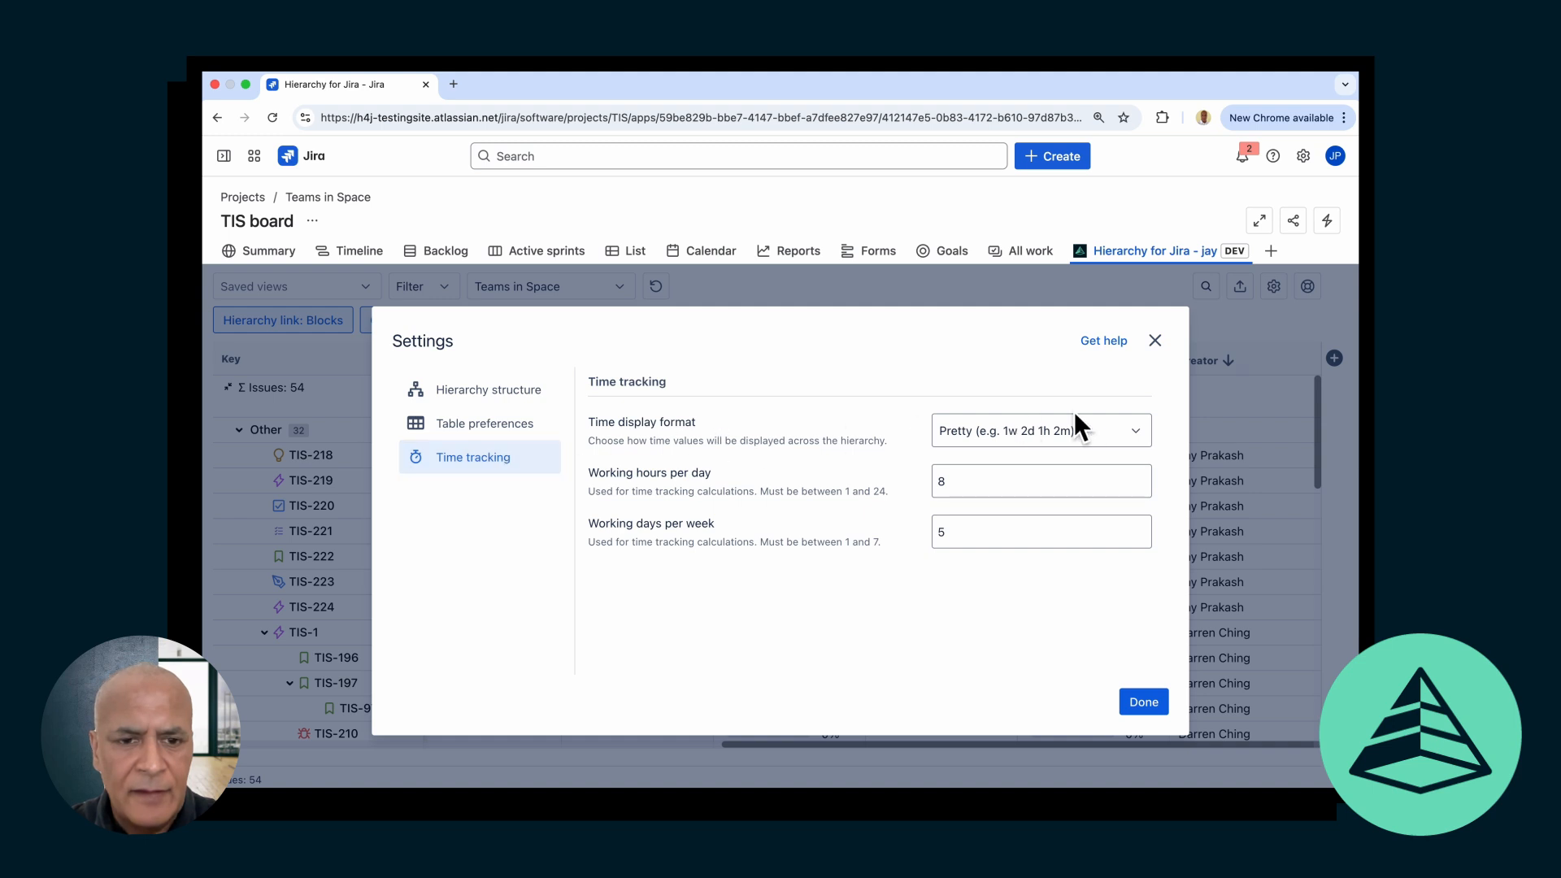
{"action": "left_click", "coordinate": [1144, 431]}
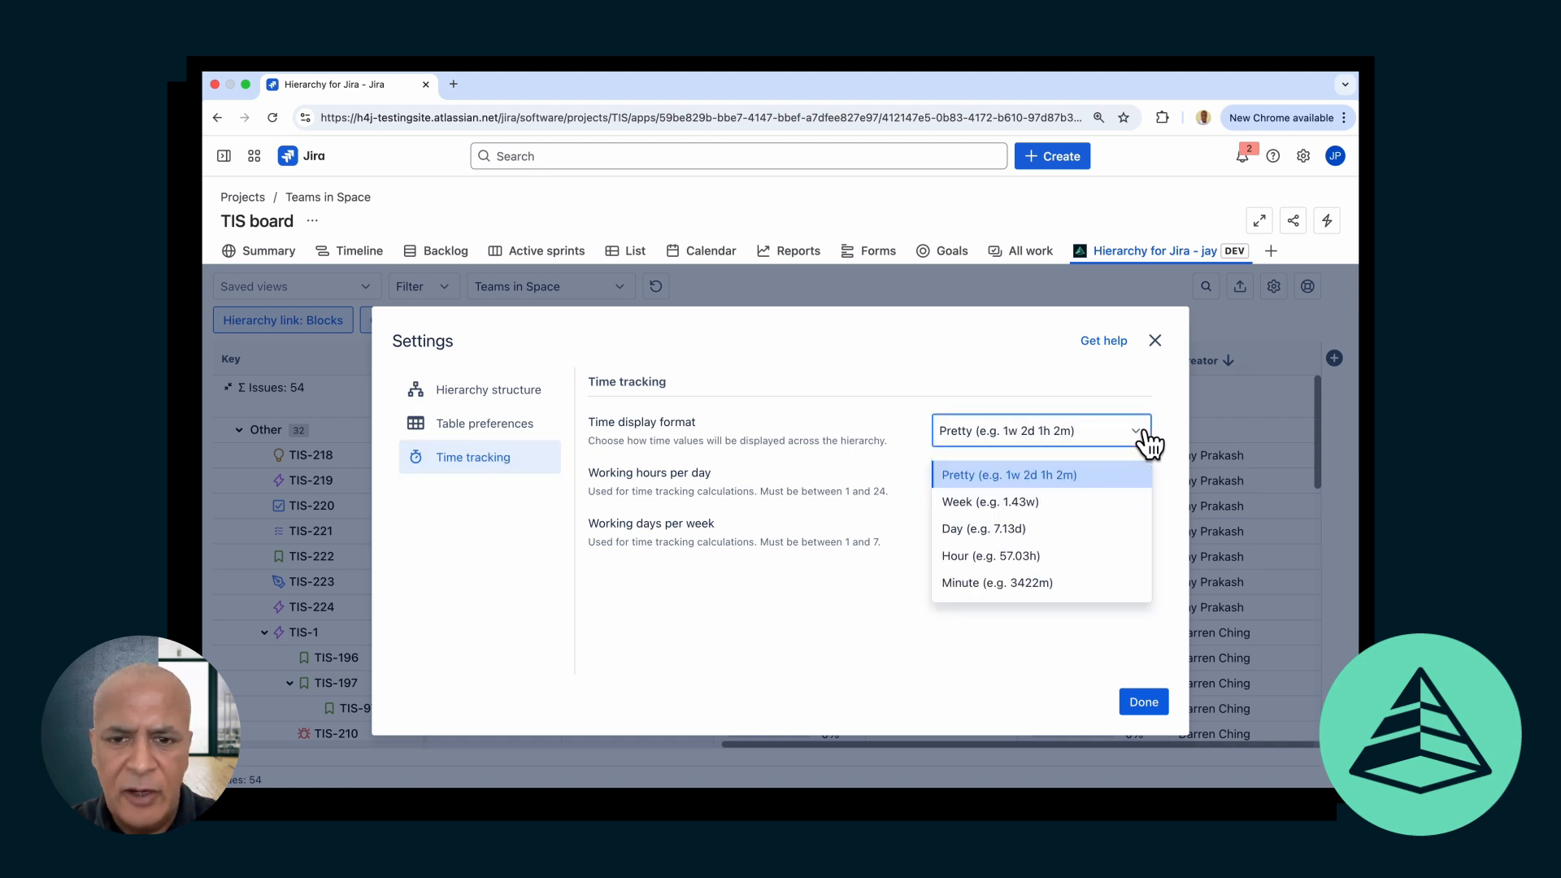
{"action": "left_click", "coordinate": [1169, 509]}
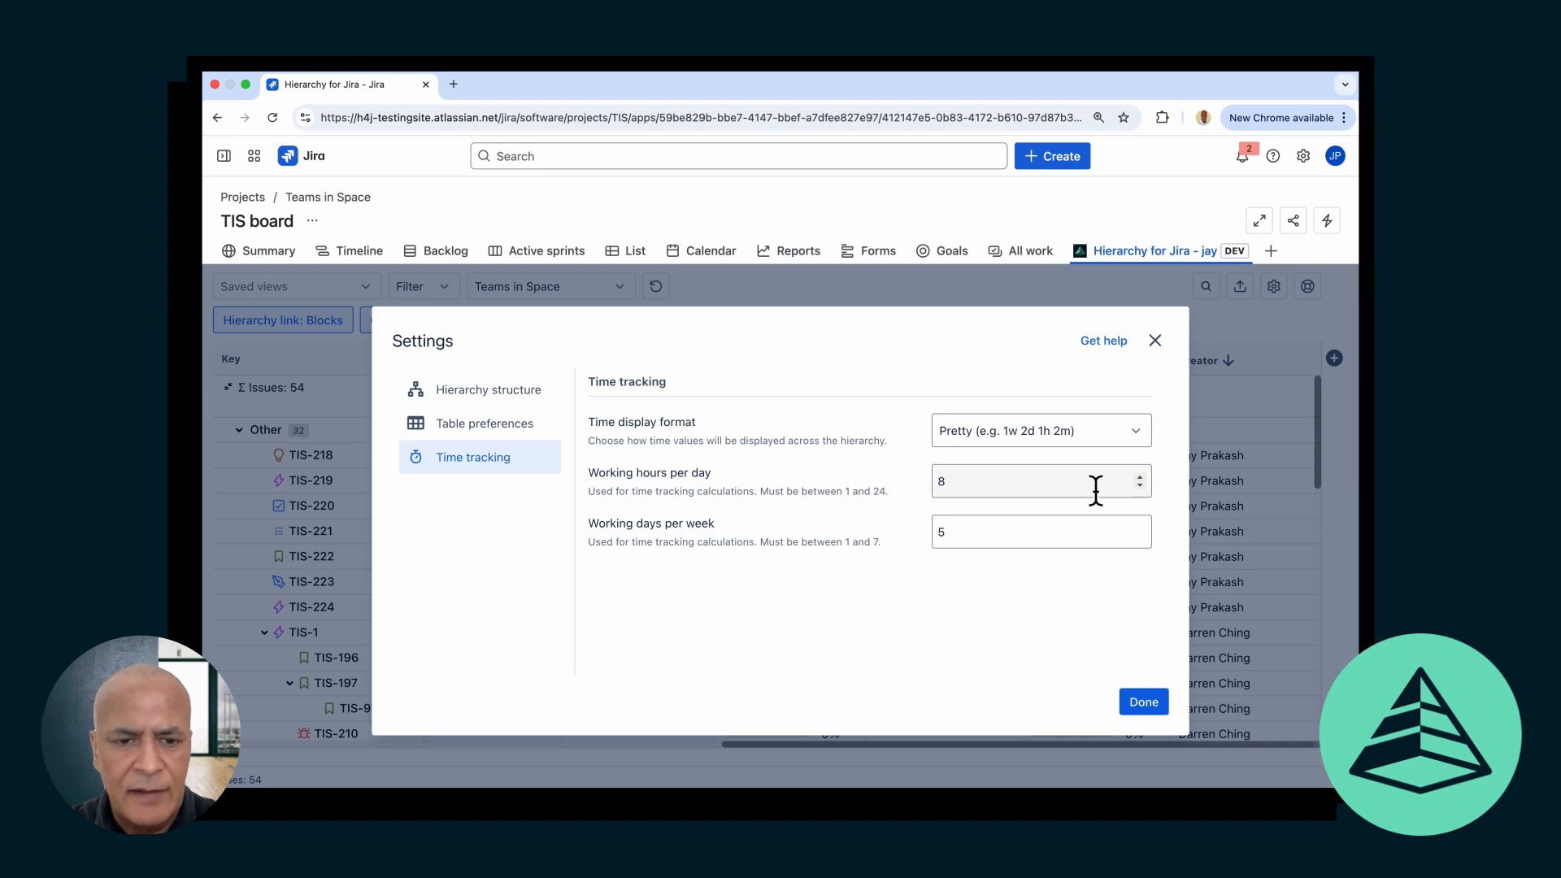
{"action": "left_click", "coordinate": [1096, 489]}
{"action": "left_click", "coordinate": [1141, 486]}
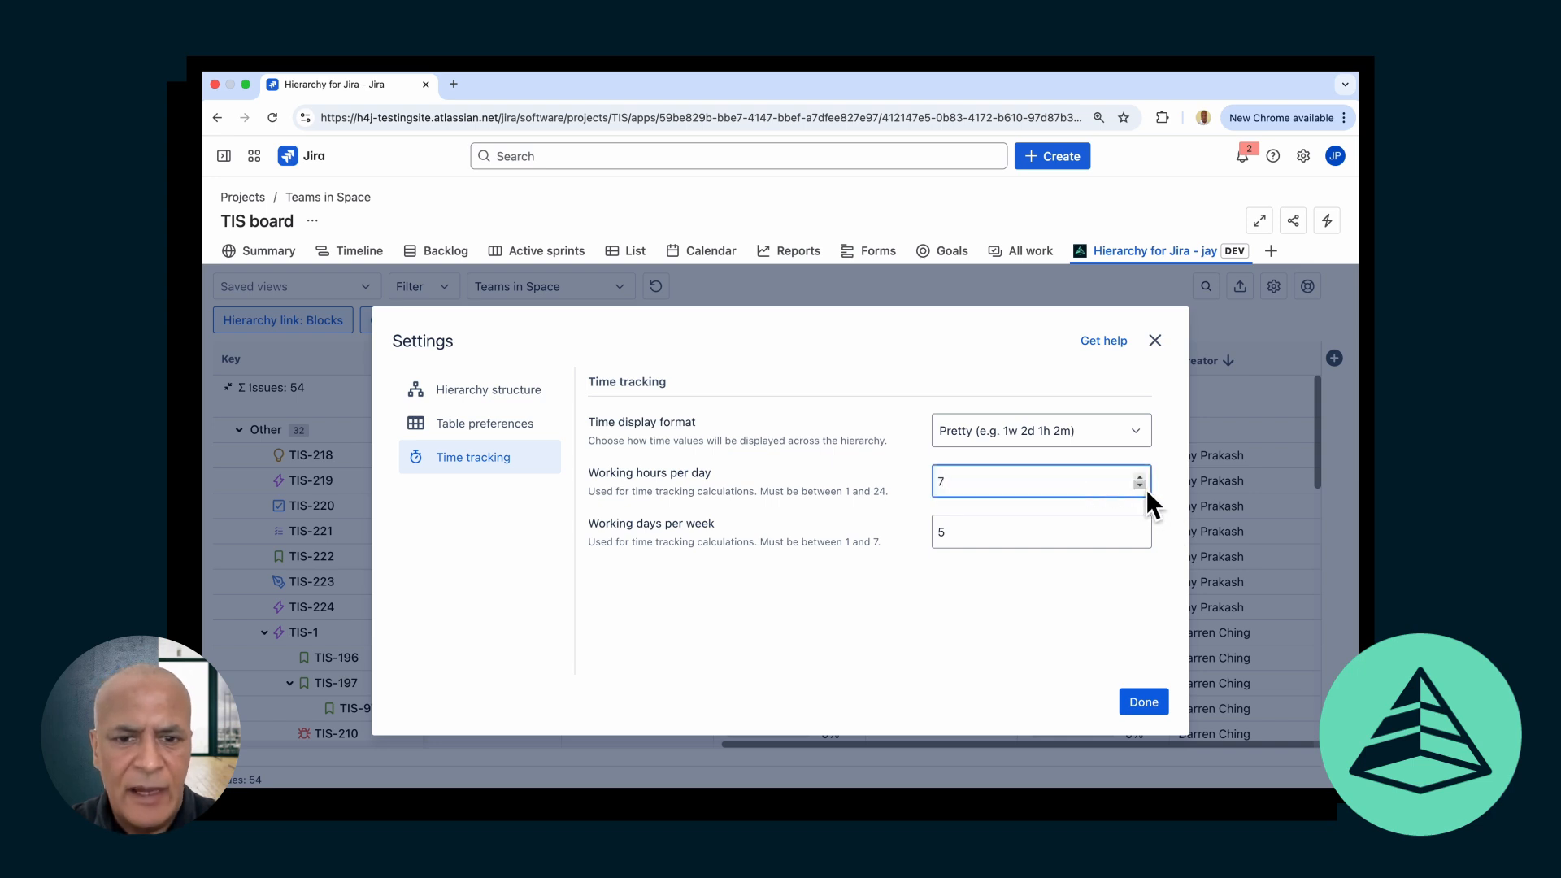
{"action": "left_click", "coordinate": [1113, 543]}
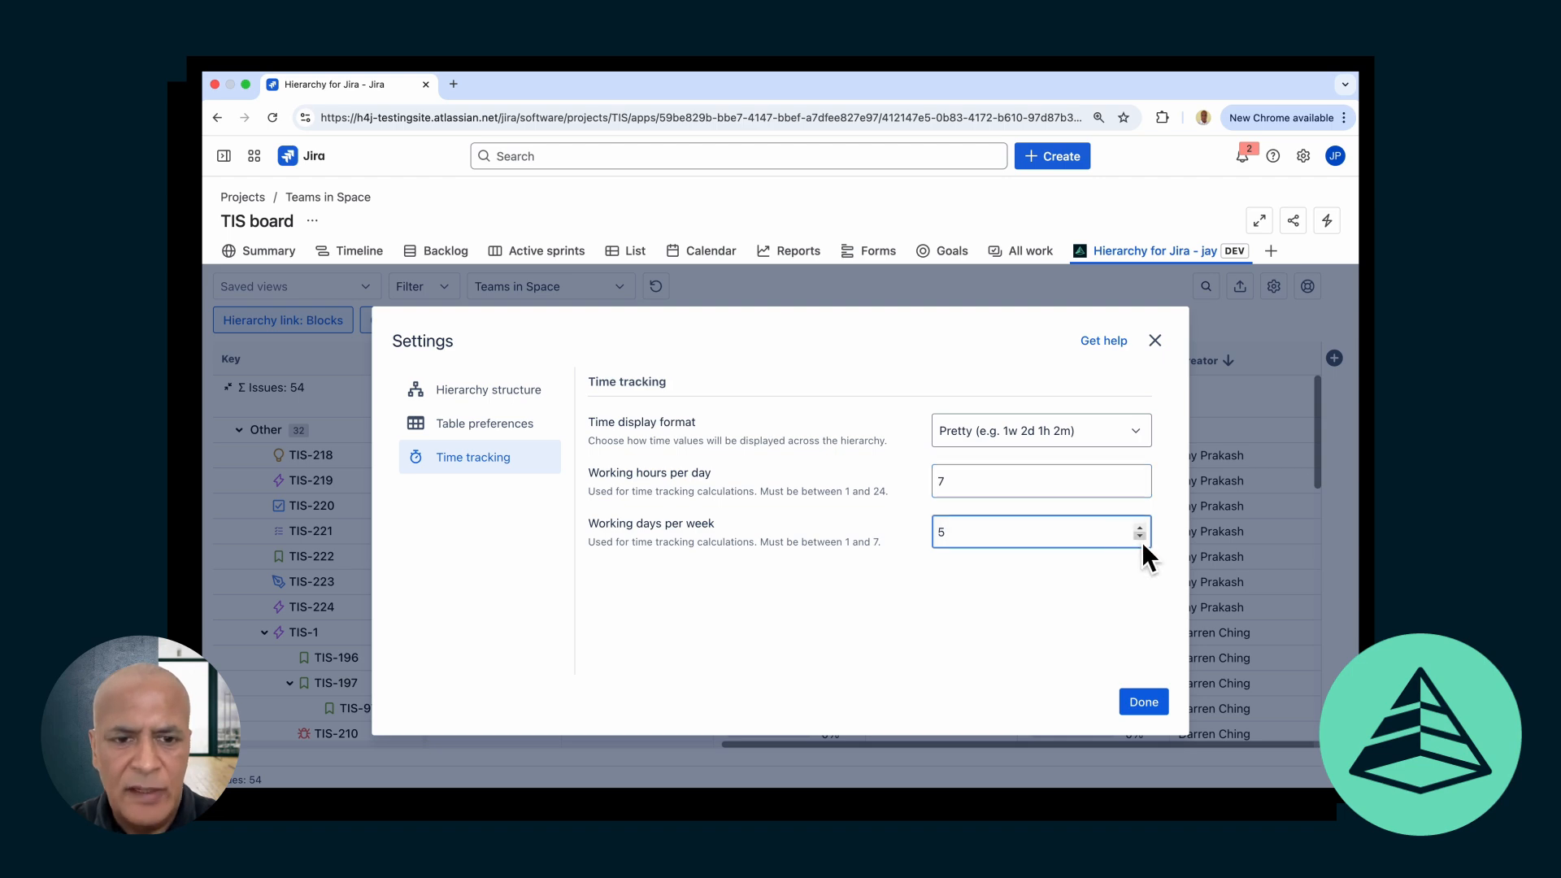
{"action": "left_click", "coordinate": [1143, 704]}
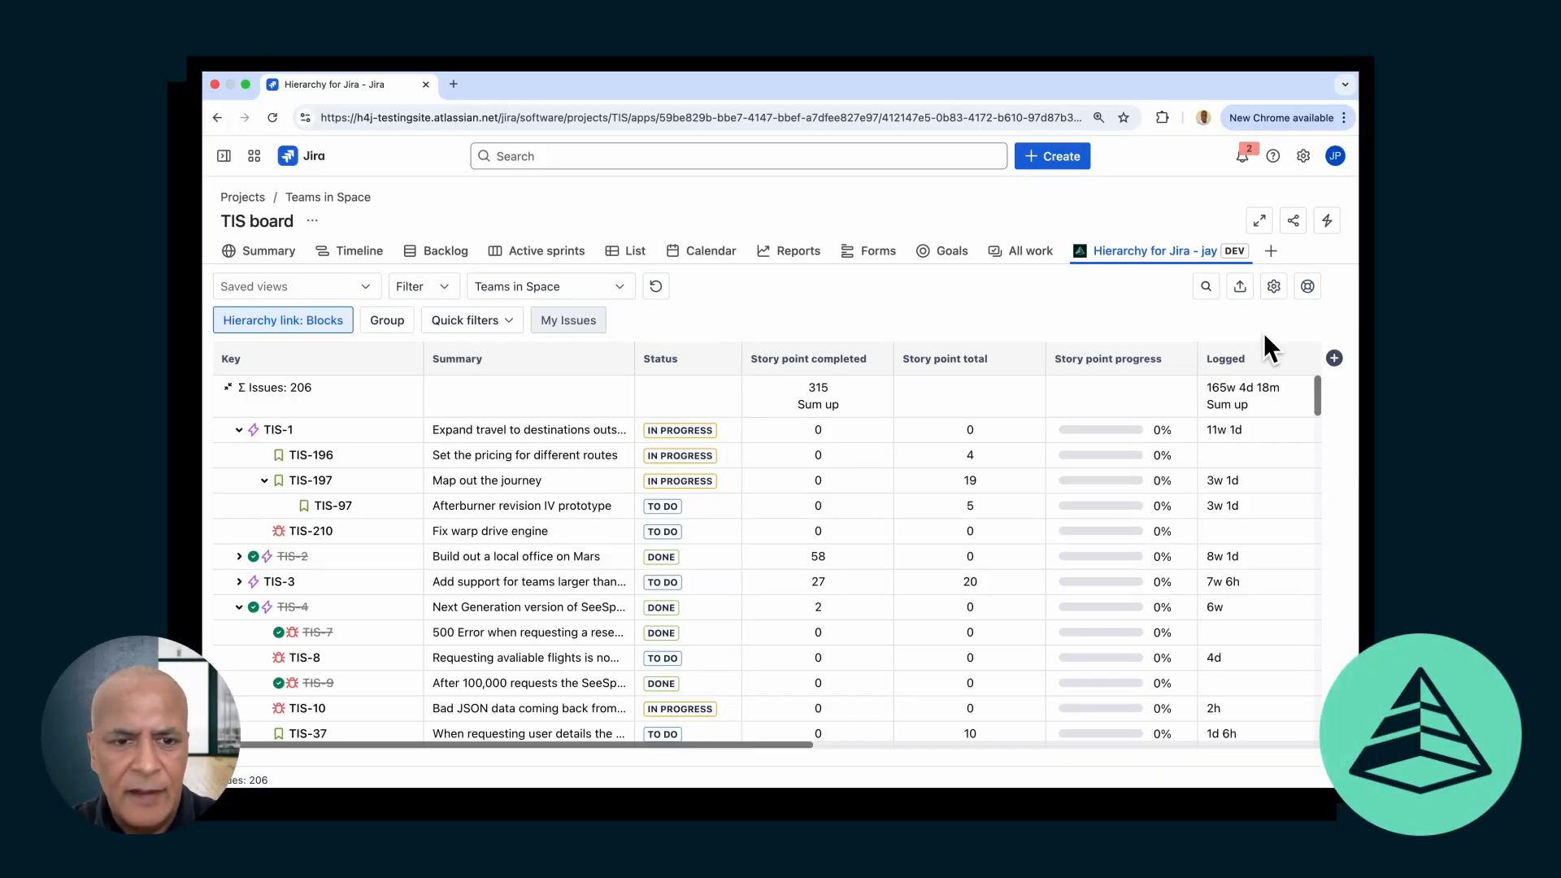
Set the table preferences to group issues by Creator and hide done issues, and apply the settings
{"action": "left_click", "coordinate": [1273, 288]}
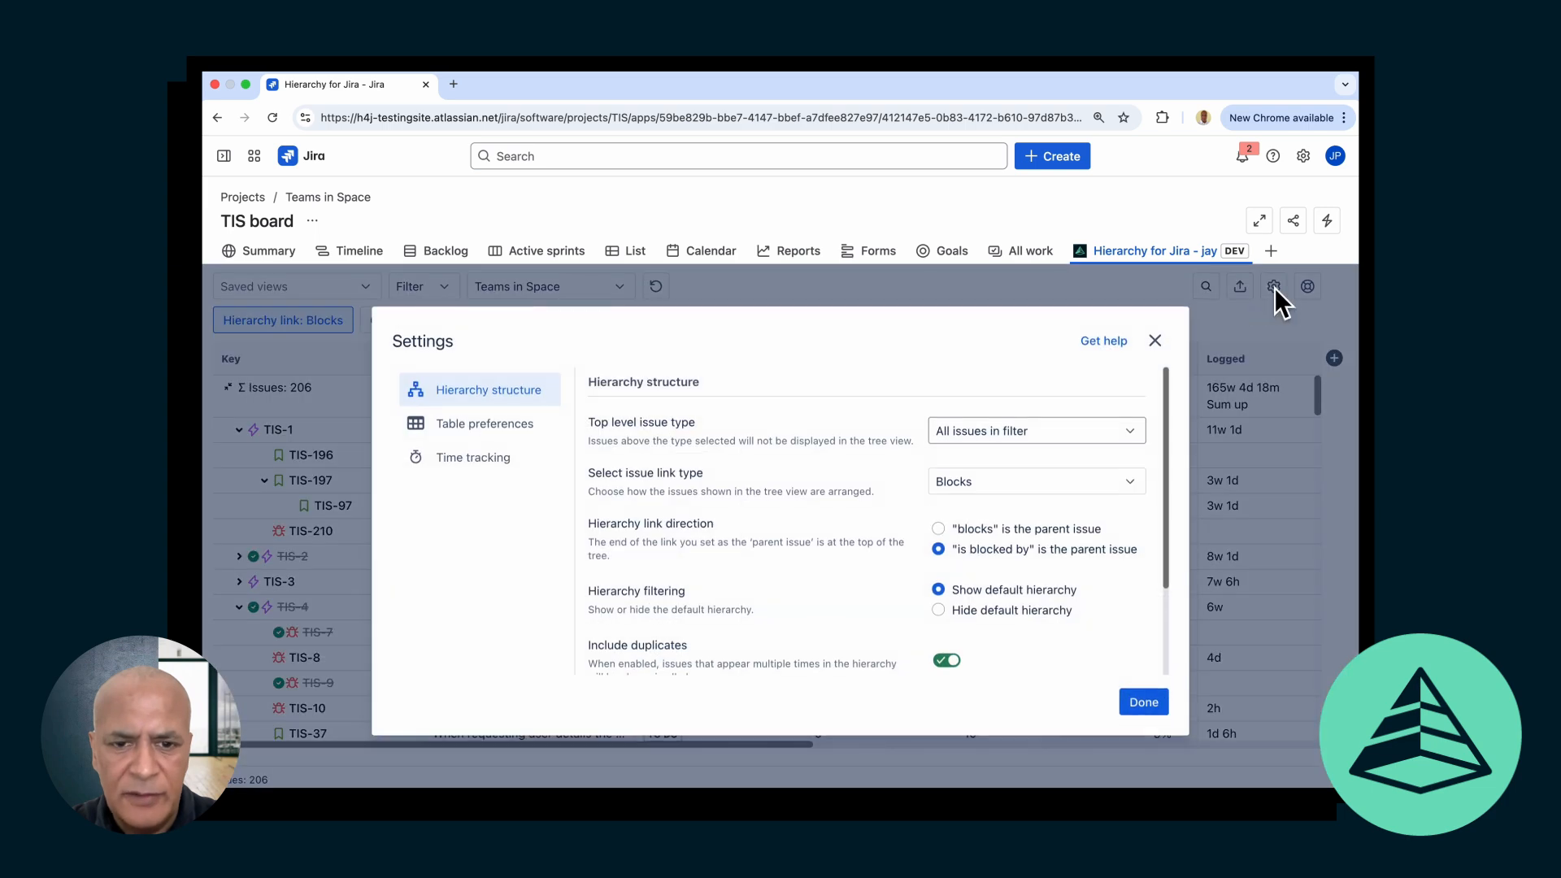
{"action": "left_click", "coordinate": [482, 429]}
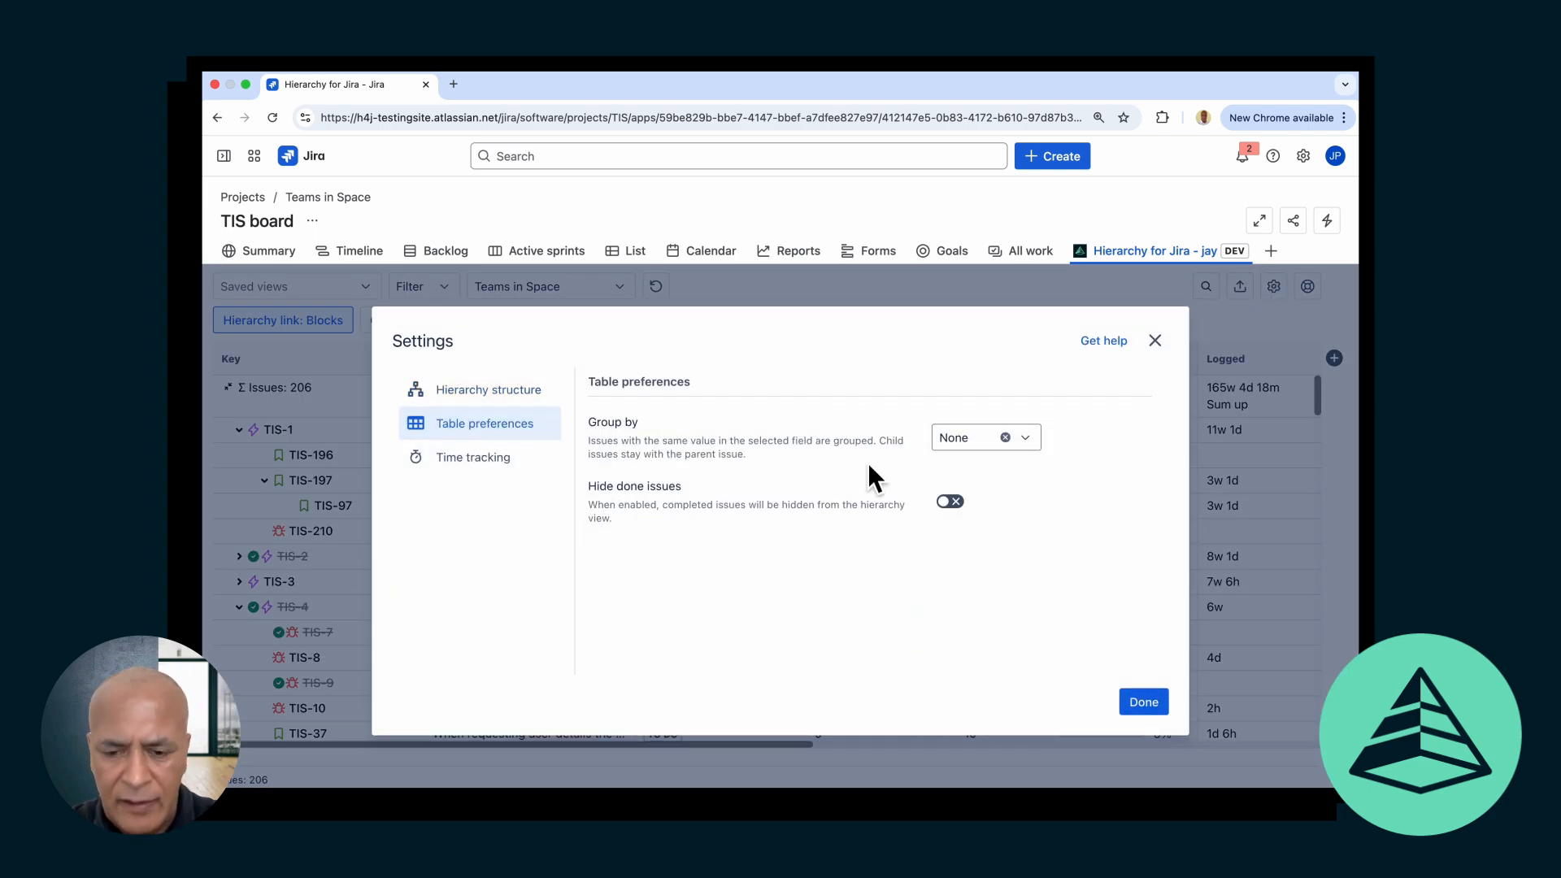
{"action": "left_click", "coordinate": [1025, 440]}
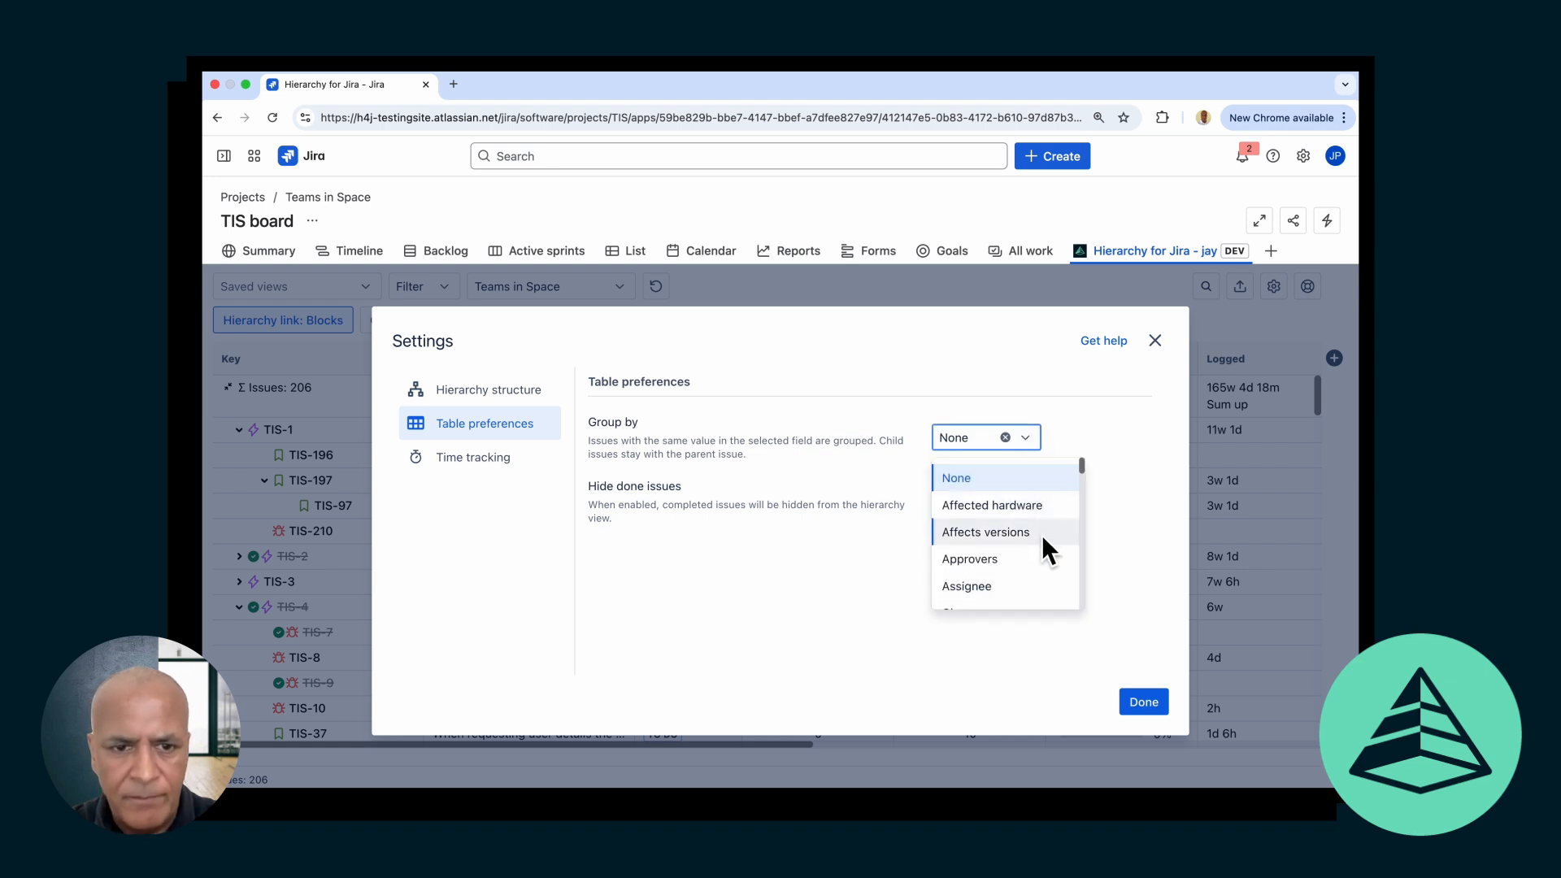
{"action": "scroll", "coordinate": [1042, 537], "scroll_direction": "down", "scroll_amount": 2}
{"action": "scroll", "coordinate": [1042, 534], "scroll_direction": "down", "scroll_amount": 2}
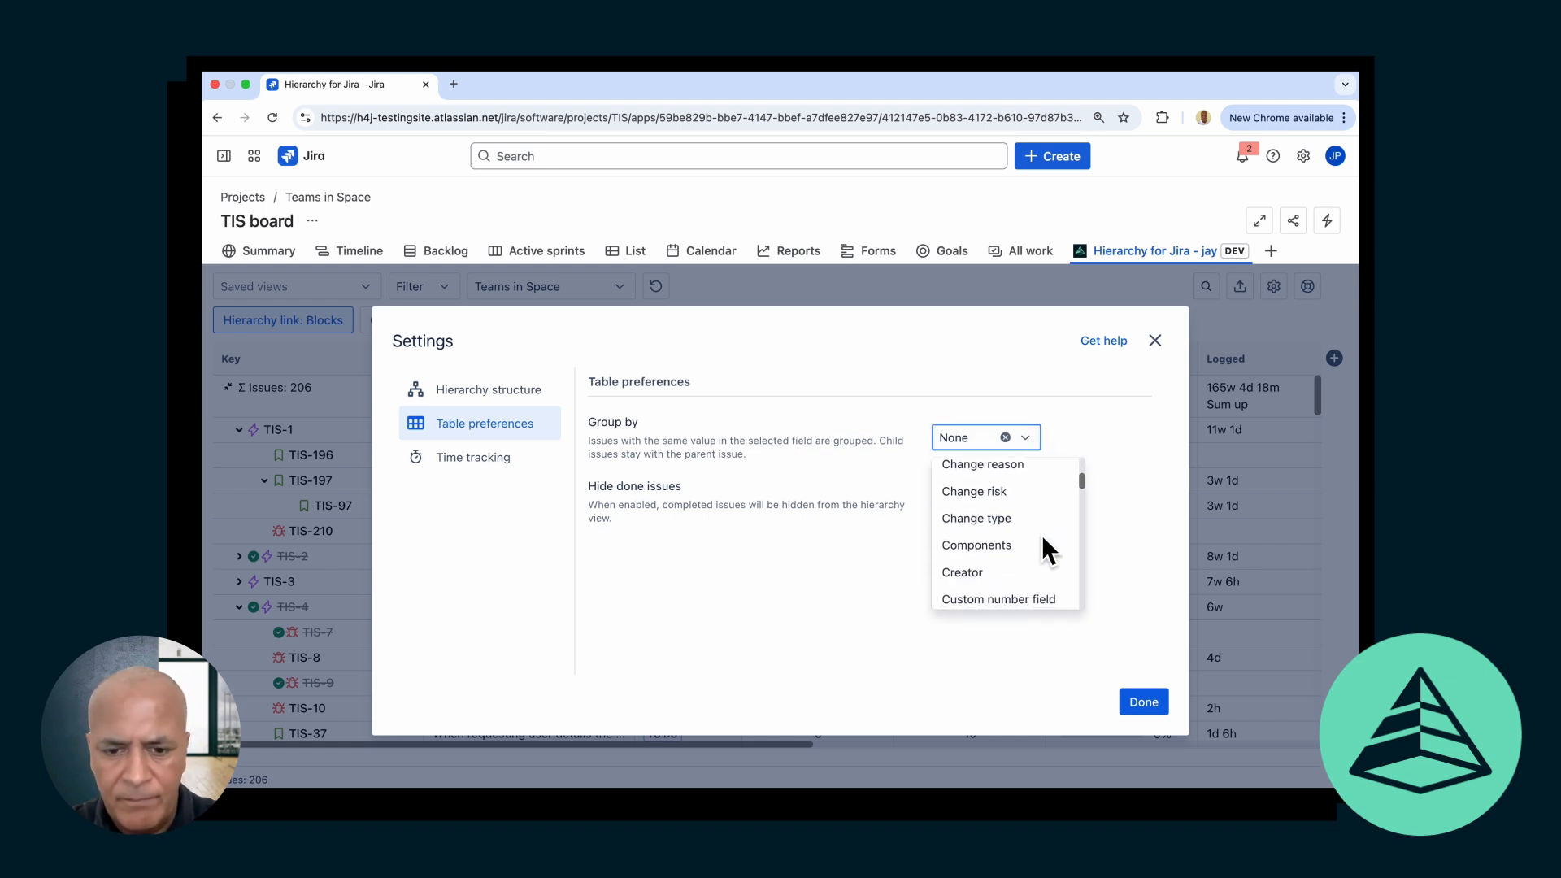
{"action": "left_click", "coordinate": [1022, 574]}
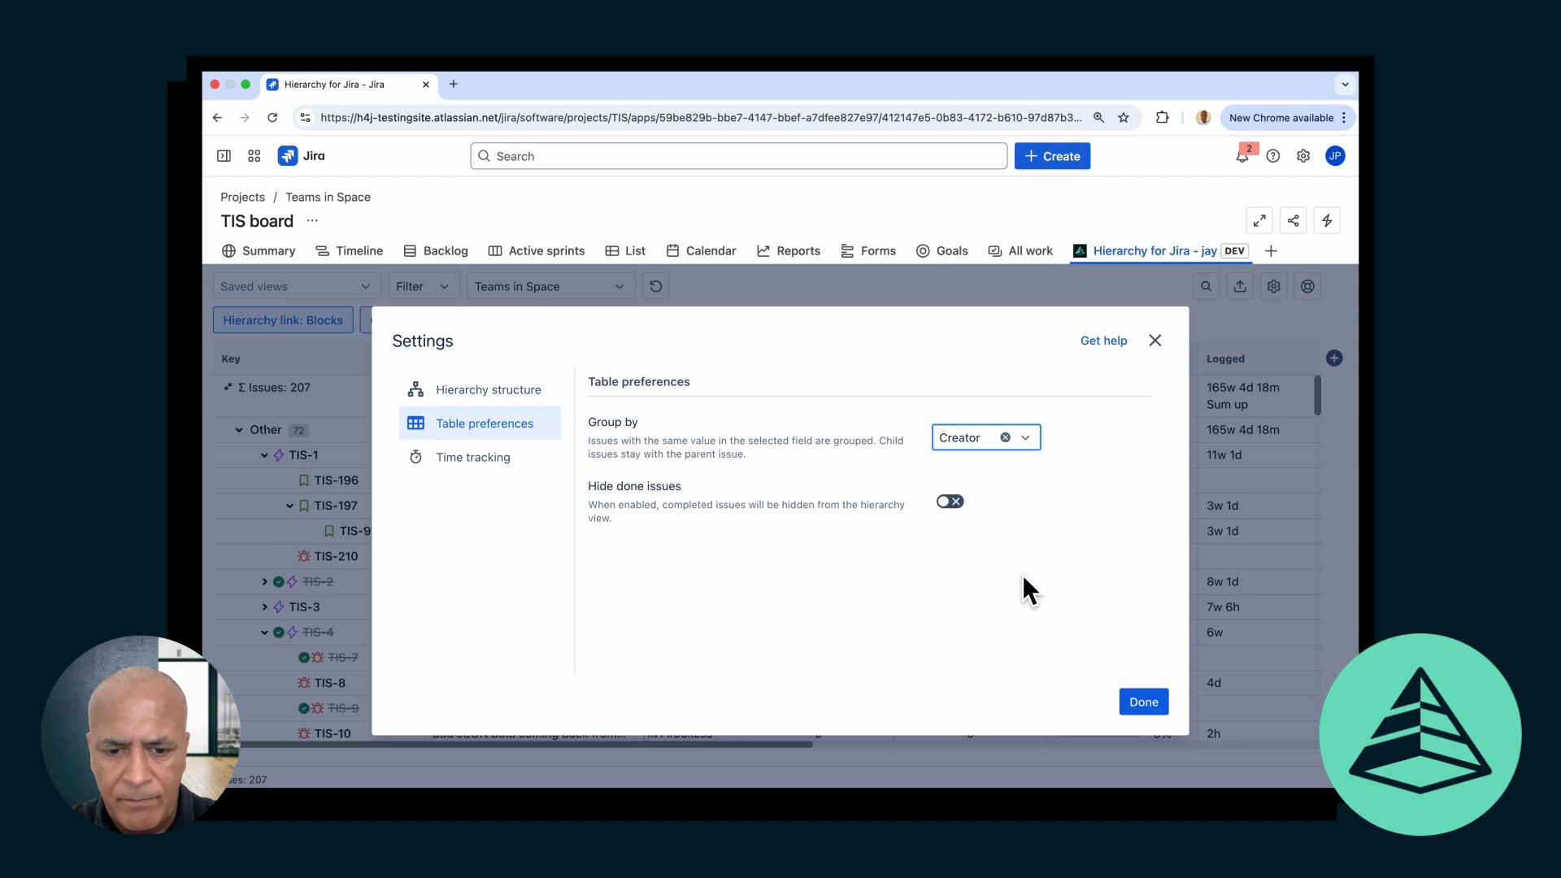
{"action": "left_click", "coordinate": [953, 503]}
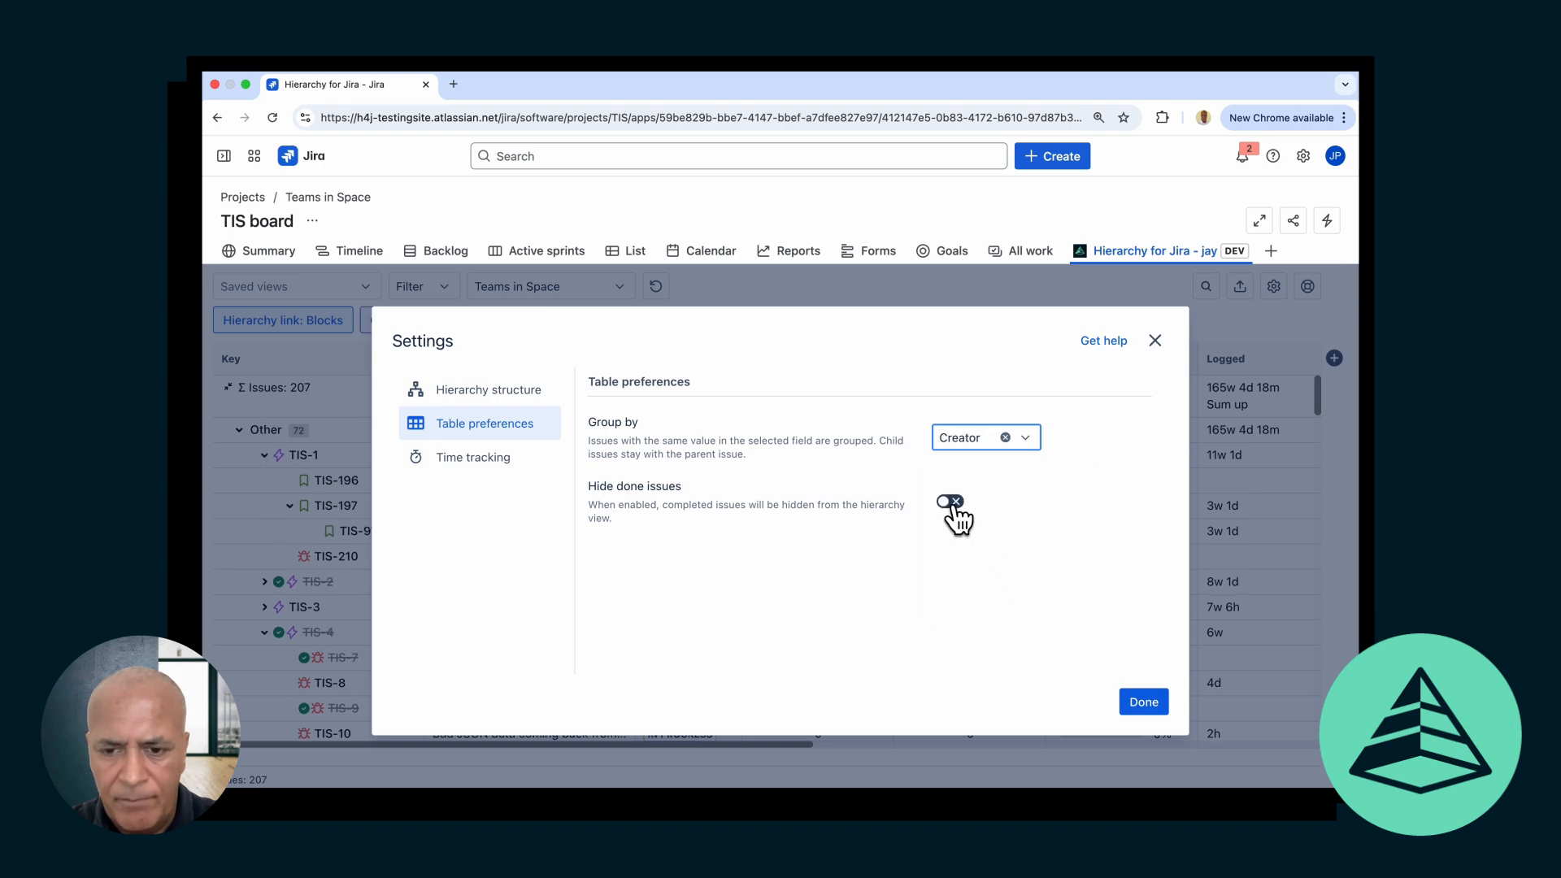
{"action": "left_click", "coordinate": [1137, 704]}
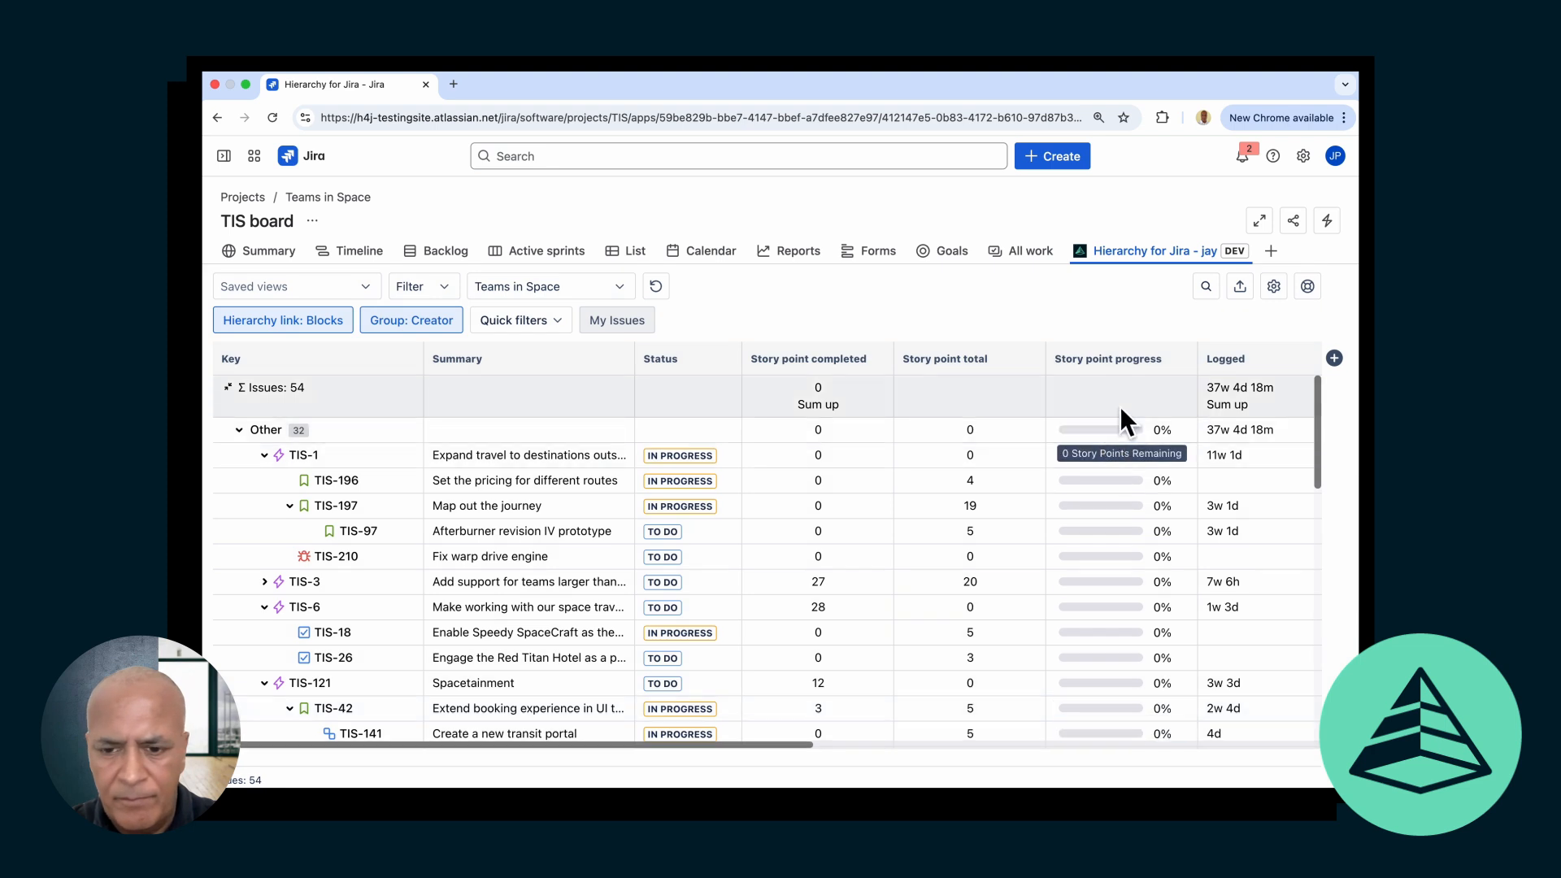
Sort the grouped hierarchy table by the Creator column in descending order
{"action": "scroll", "coordinate": [1120, 407], "scroll_direction": "right", "scroll_amount": 3}
{"action": "scroll", "coordinate": [1120, 407], "scroll_direction": "right", "scroll_amount": 10}
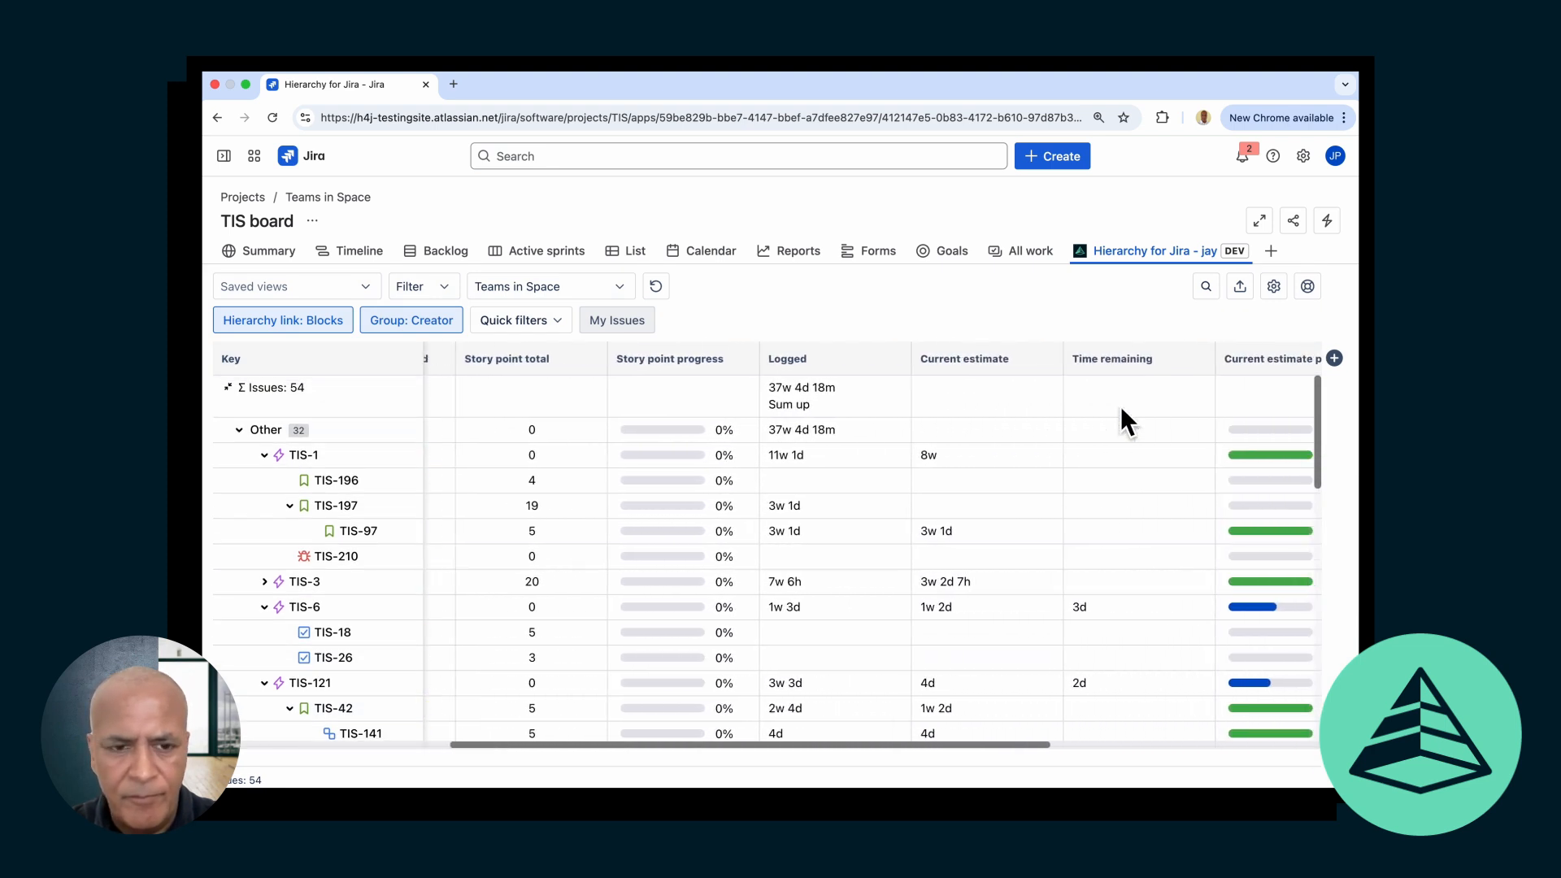
{"action": "scroll", "coordinate": [1121, 407], "scroll_direction": "right", "scroll_amount": 2}
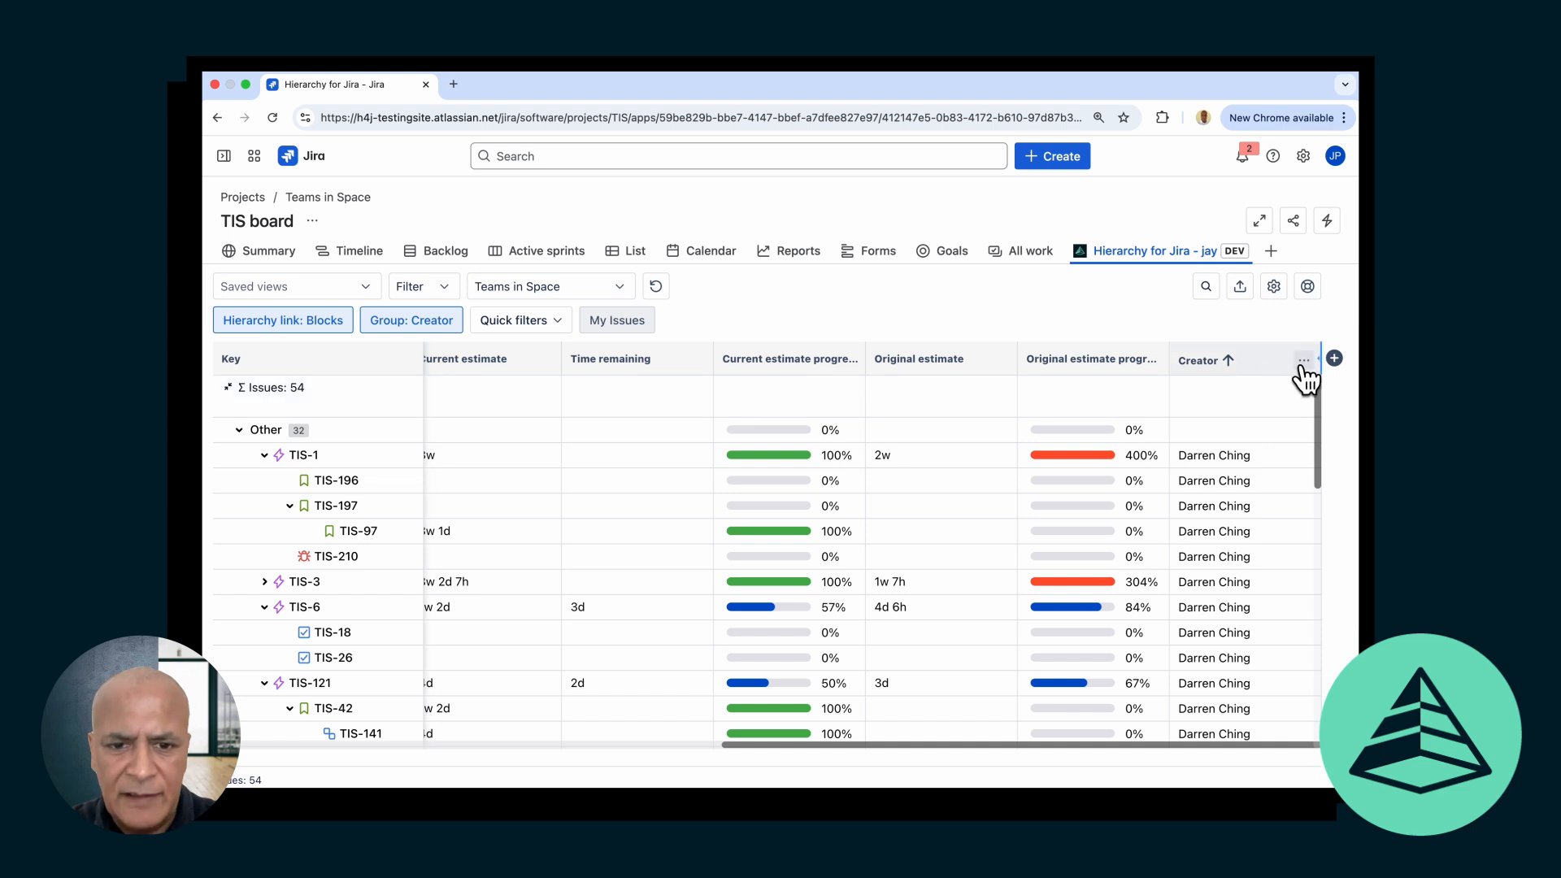
{"action": "left_click", "coordinate": [1303, 360]}
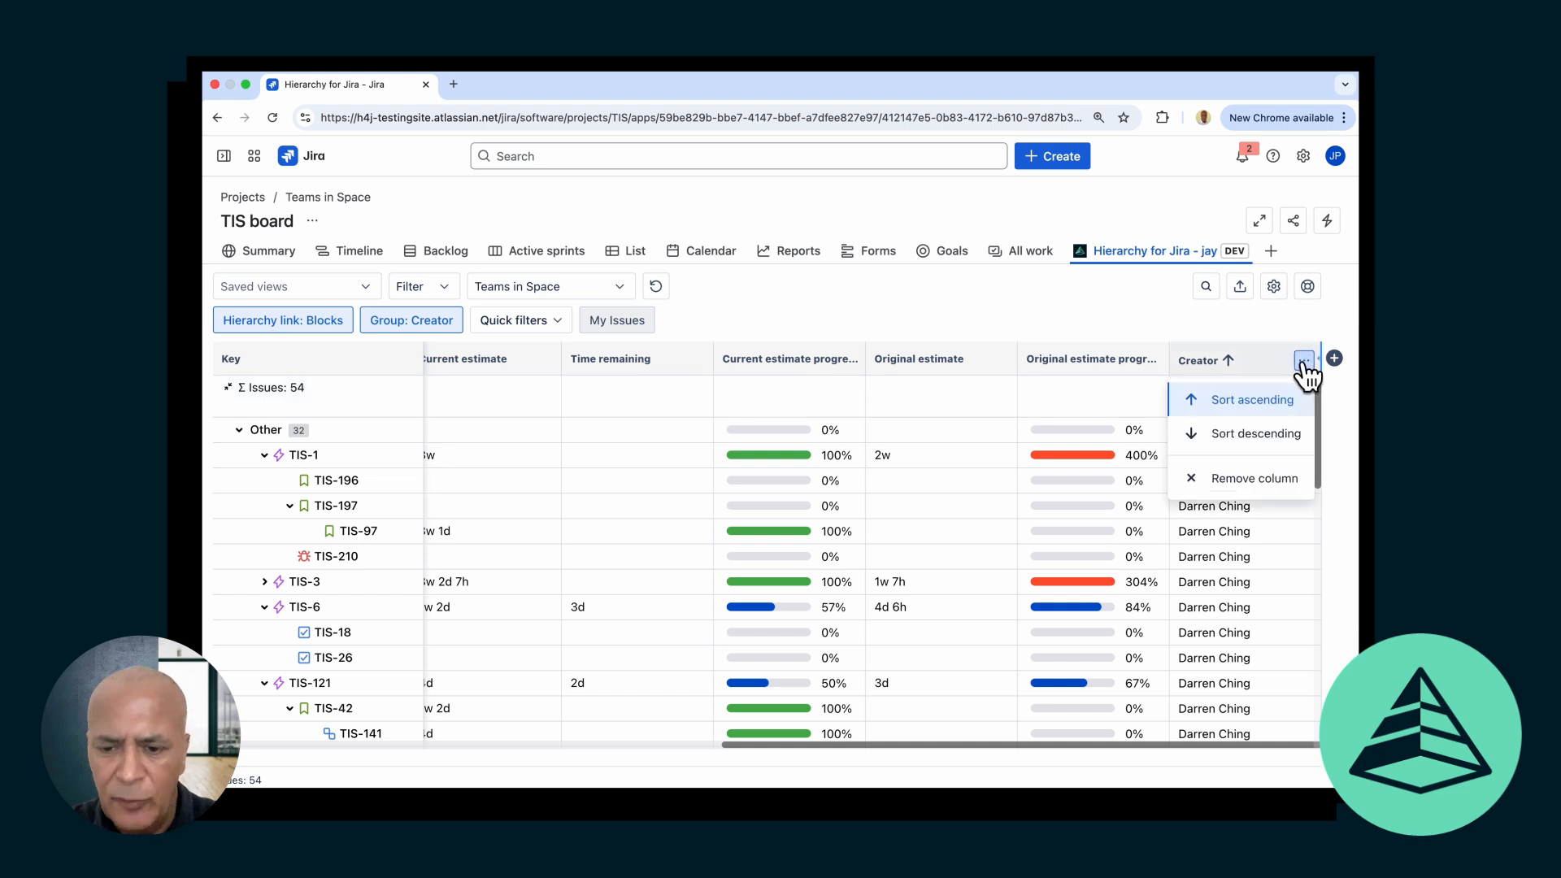
{"action": "left_click", "coordinate": [1257, 433]}
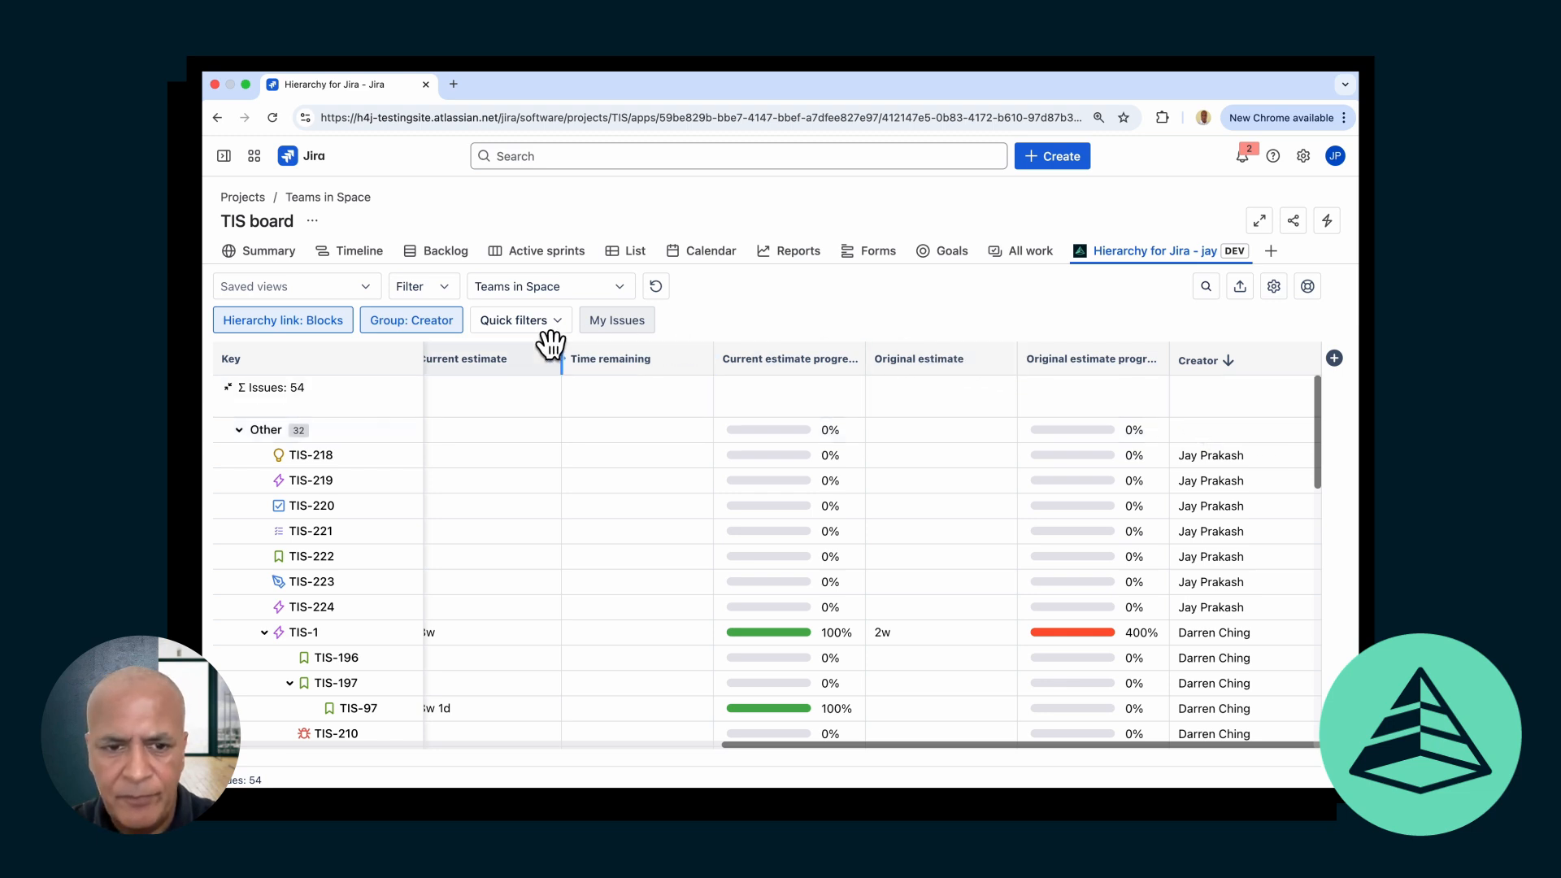
Look through the fields available for grouping the issues
{"action": "left_click", "coordinate": [411, 324]}
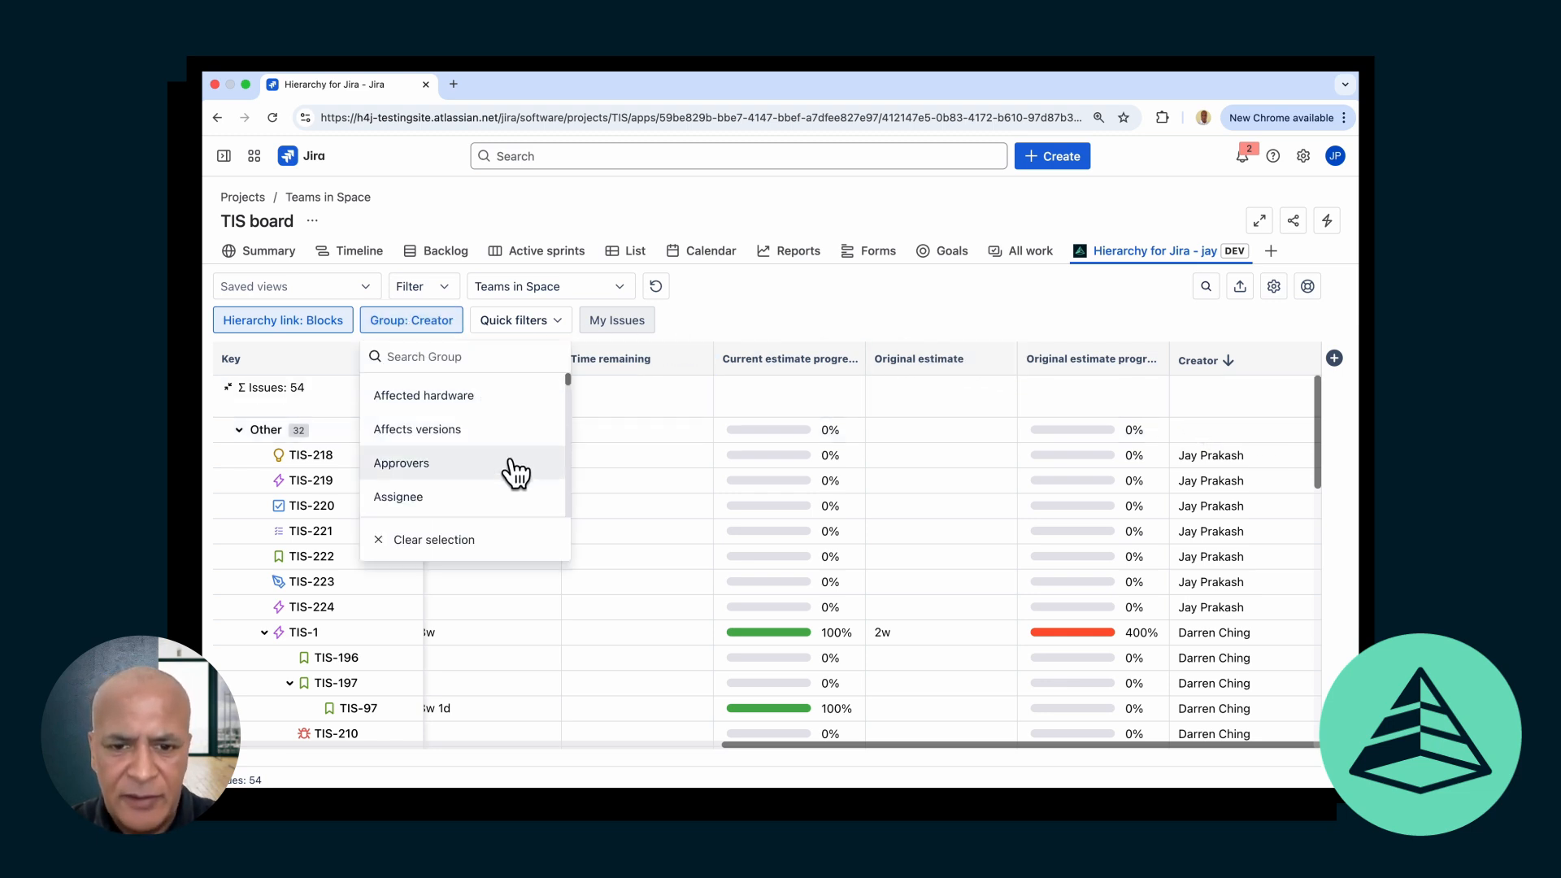
{"action": "scroll", "coordinate": [512, 469], "scroll_direction": "down", "scroll_amount": 2}
{"action": "scroll", "coordinate": [515, 471], "scroll_direction": "down", "scroll_amount": 3}
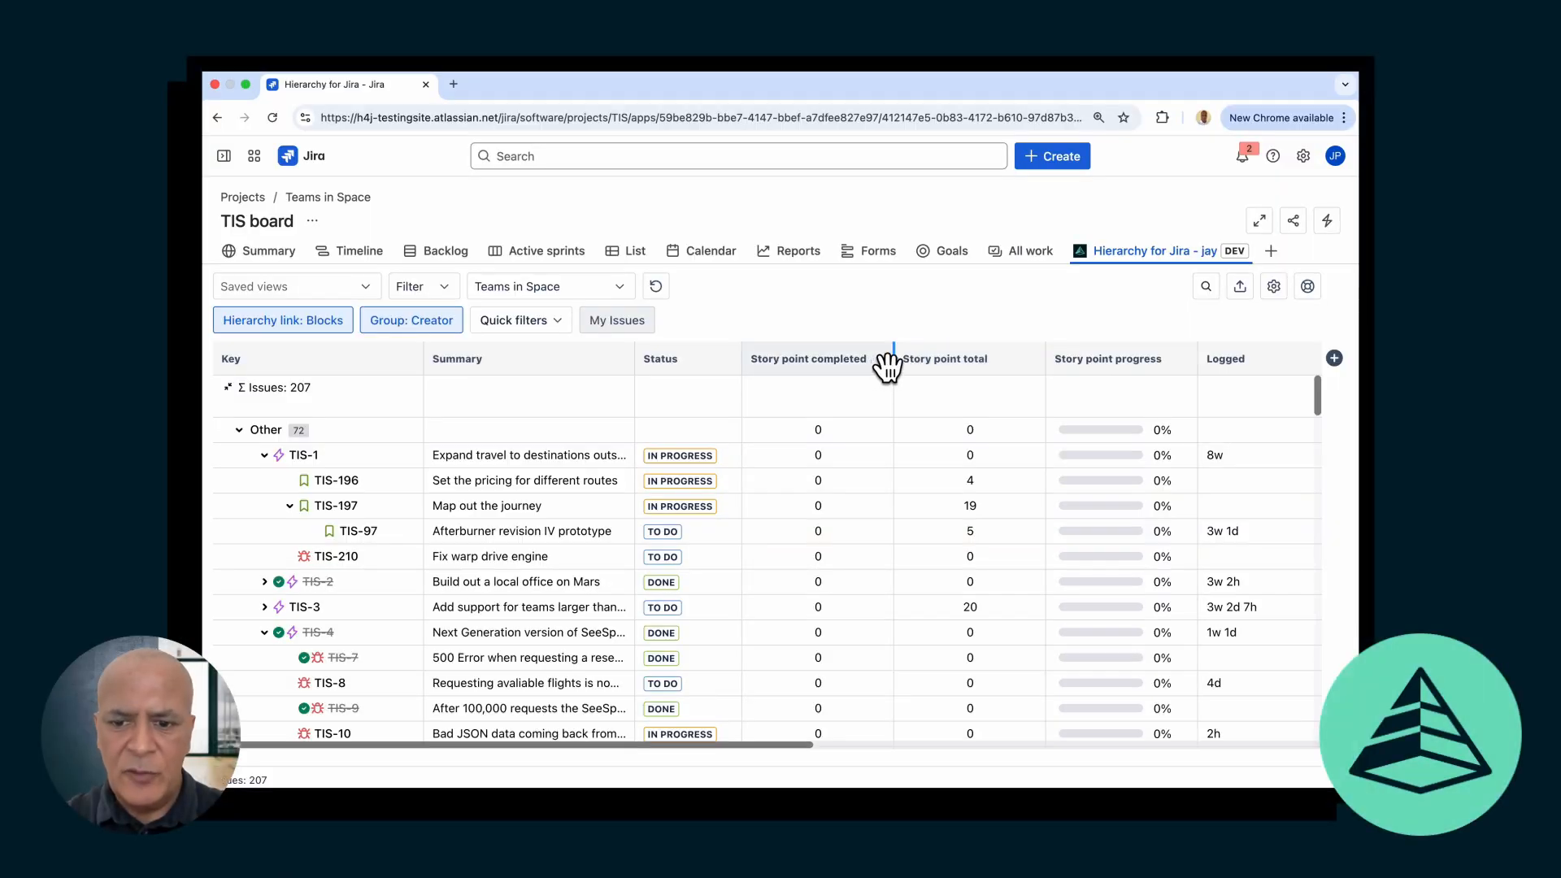
Set the Story point completed column's calculation to Sum up
{"action": "left_click", "coordinate": [878, 360]}
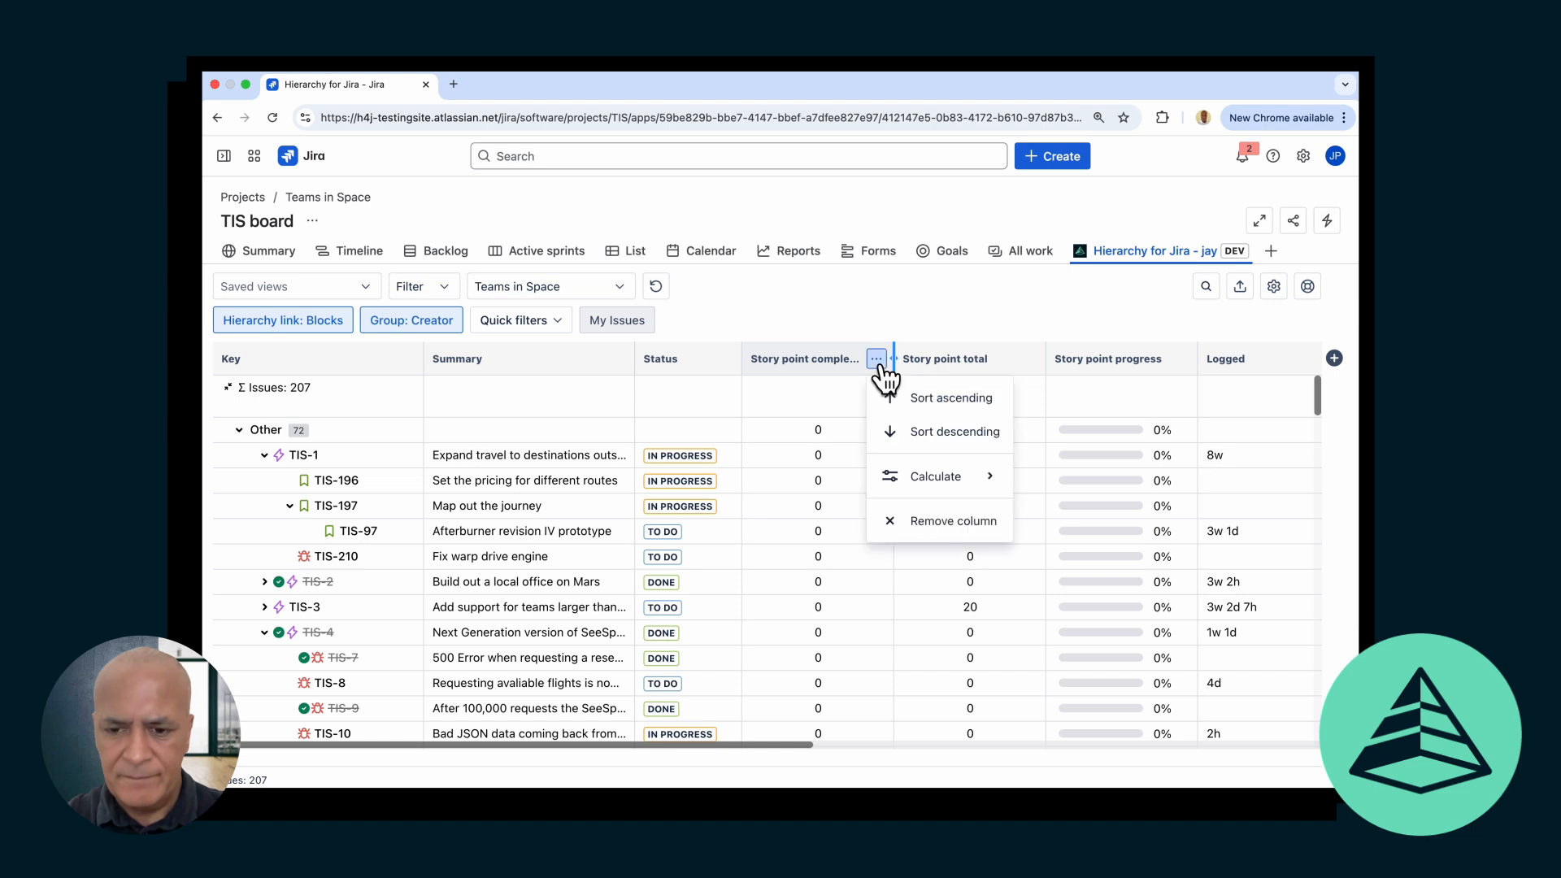
{"action": "left_click", "coordinate": [917, 480]}
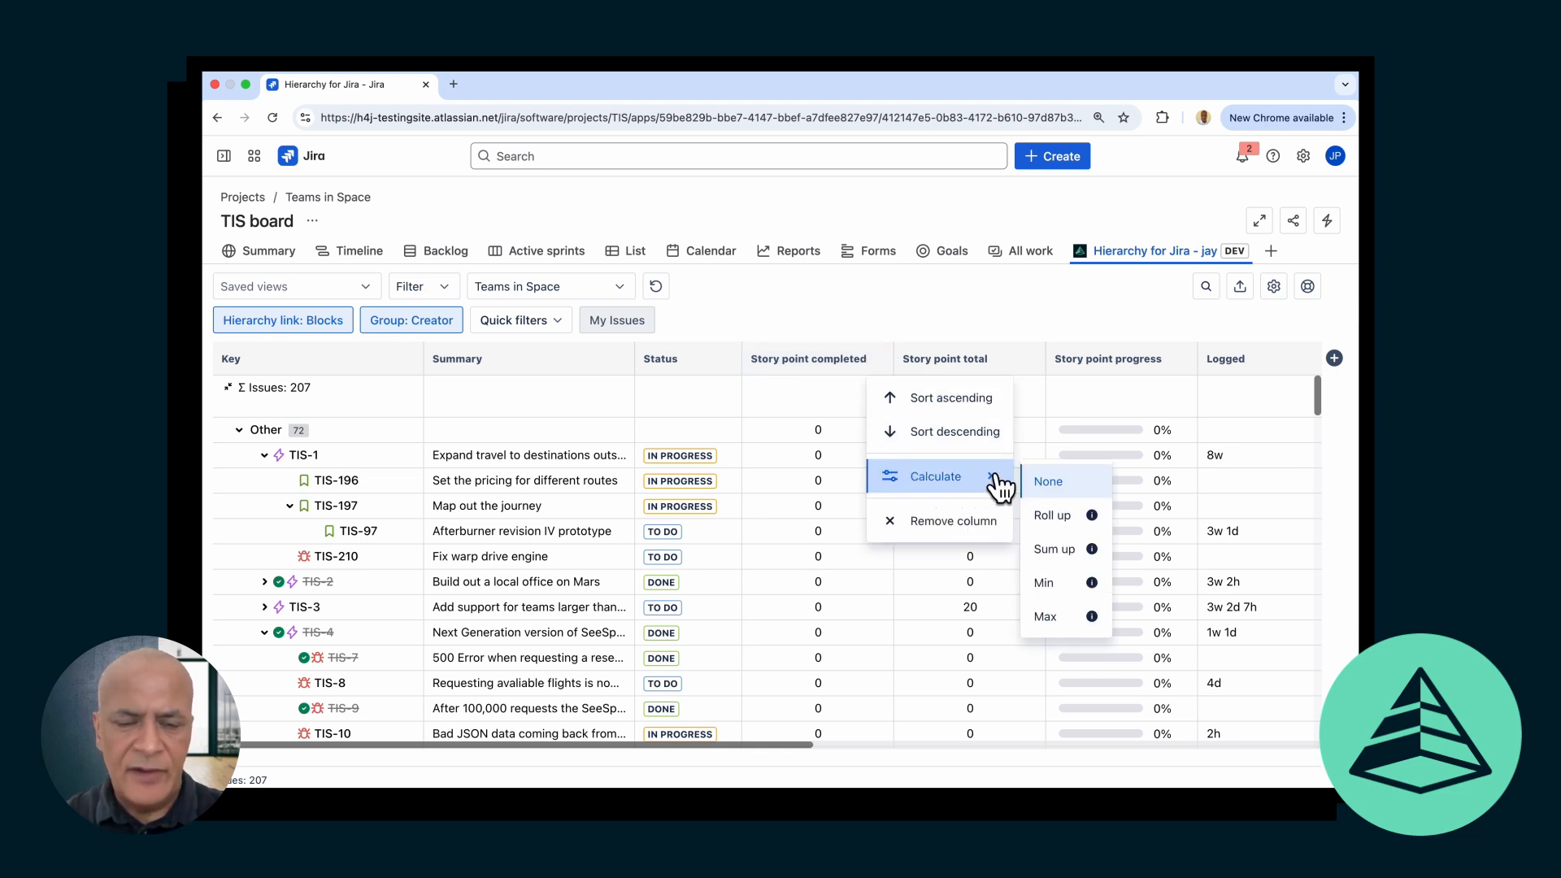
{"action": "left_click", "coordinate": [1054, 553]}
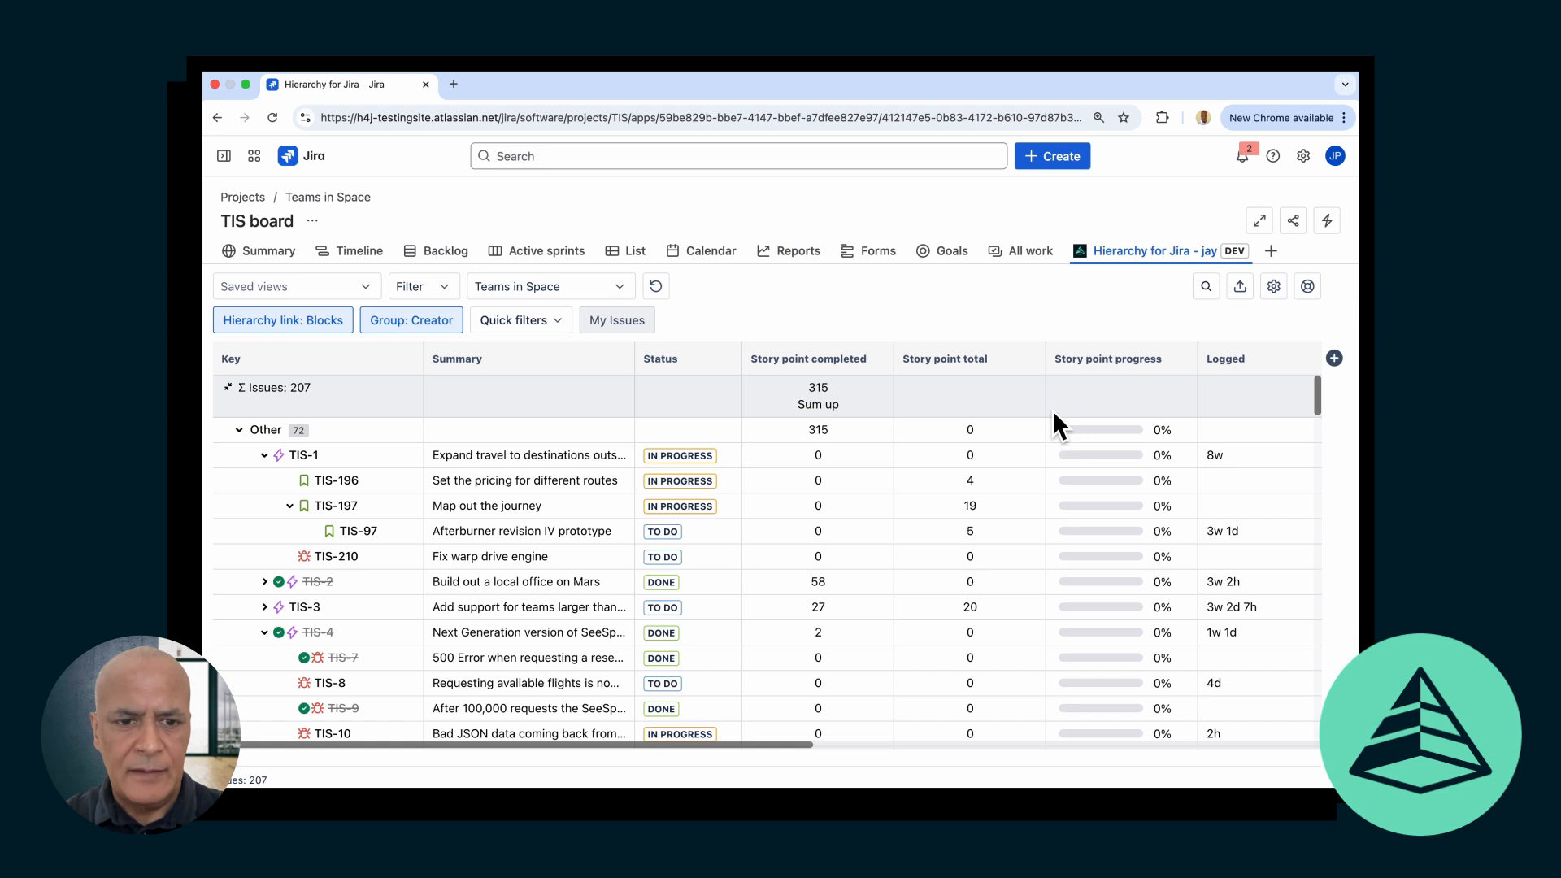
Set the Logged column's calculation to Sum up
{"action": "scroll", "coordinate": [1067, 398], "scroll_direction": "right", "scroll_amount": 5}
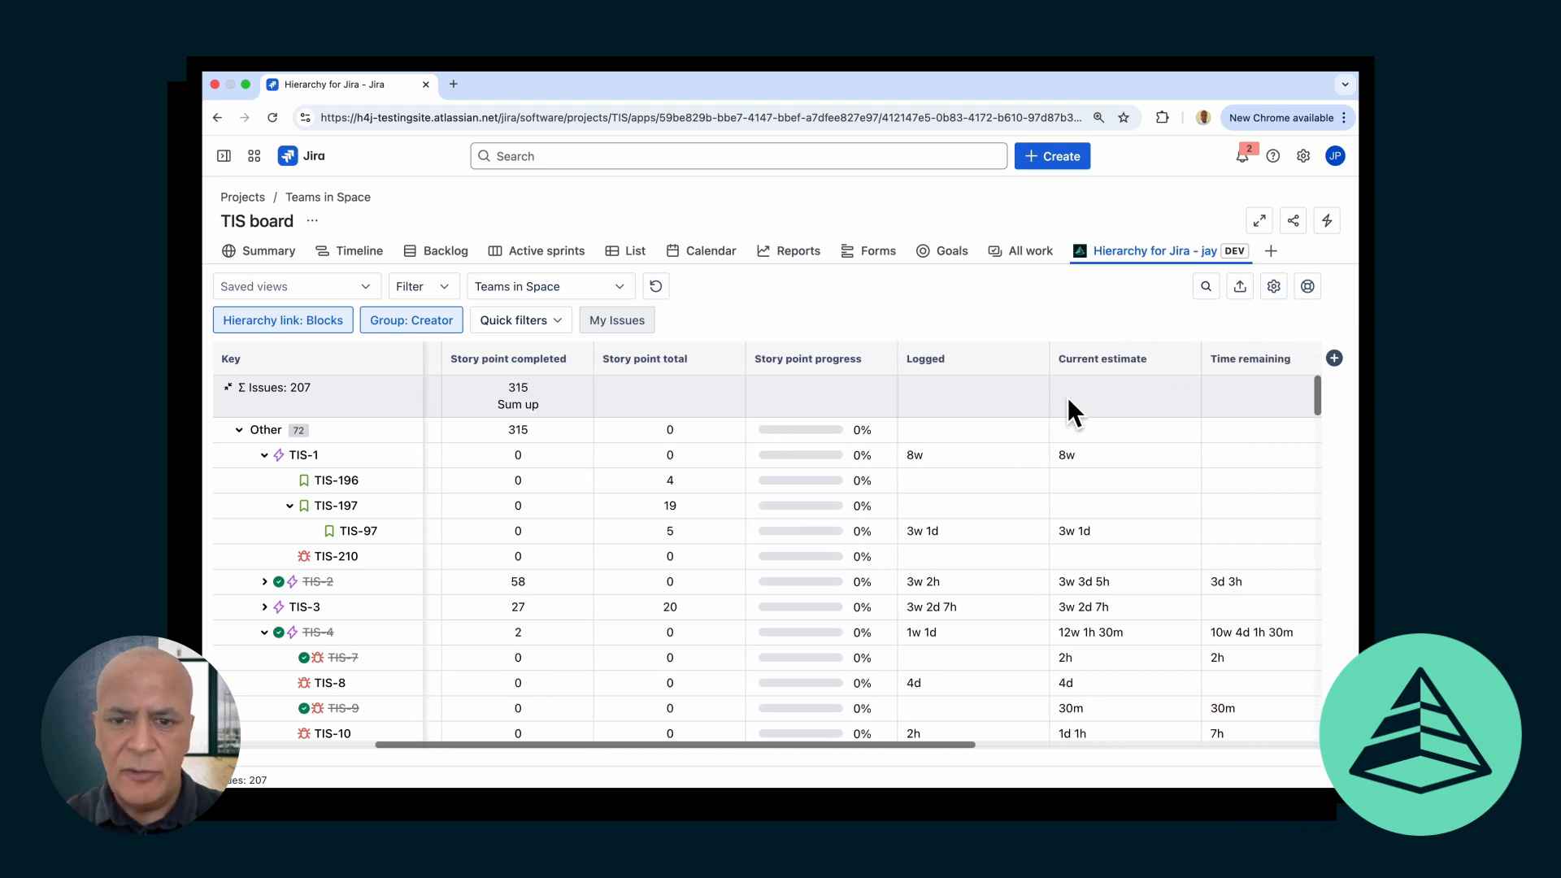
{"action": "scroll", "coordinate": [1066, 397], "scroll_direction": "right", "scroll_amount": 1}
{"action": "left_click", "coordinate": [1033, 360]}
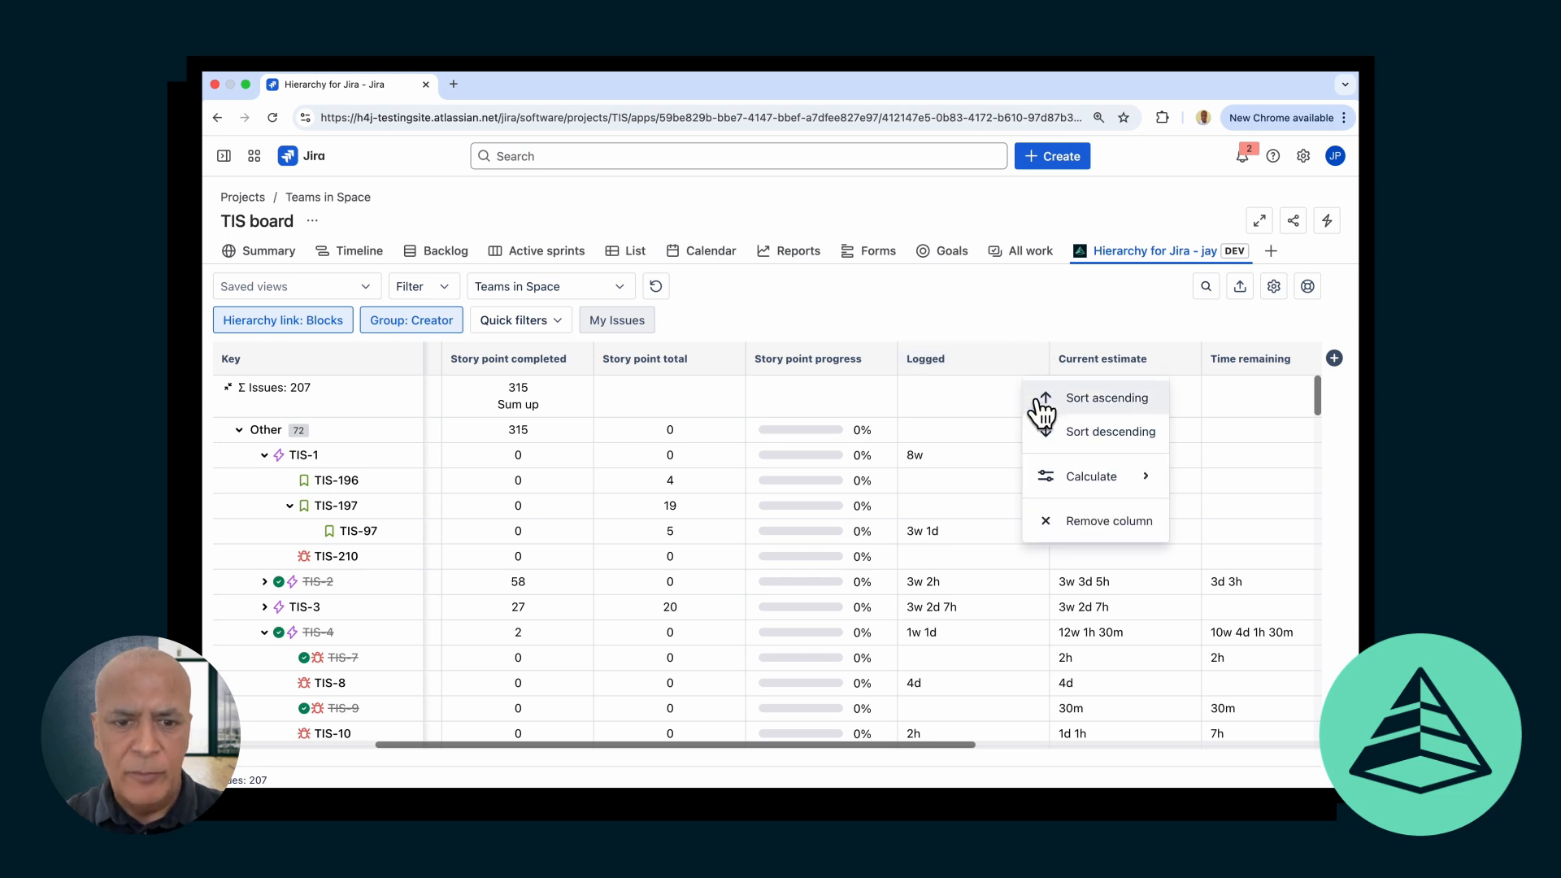
{"action": "left_click", "coordinate": [1049, 478]}
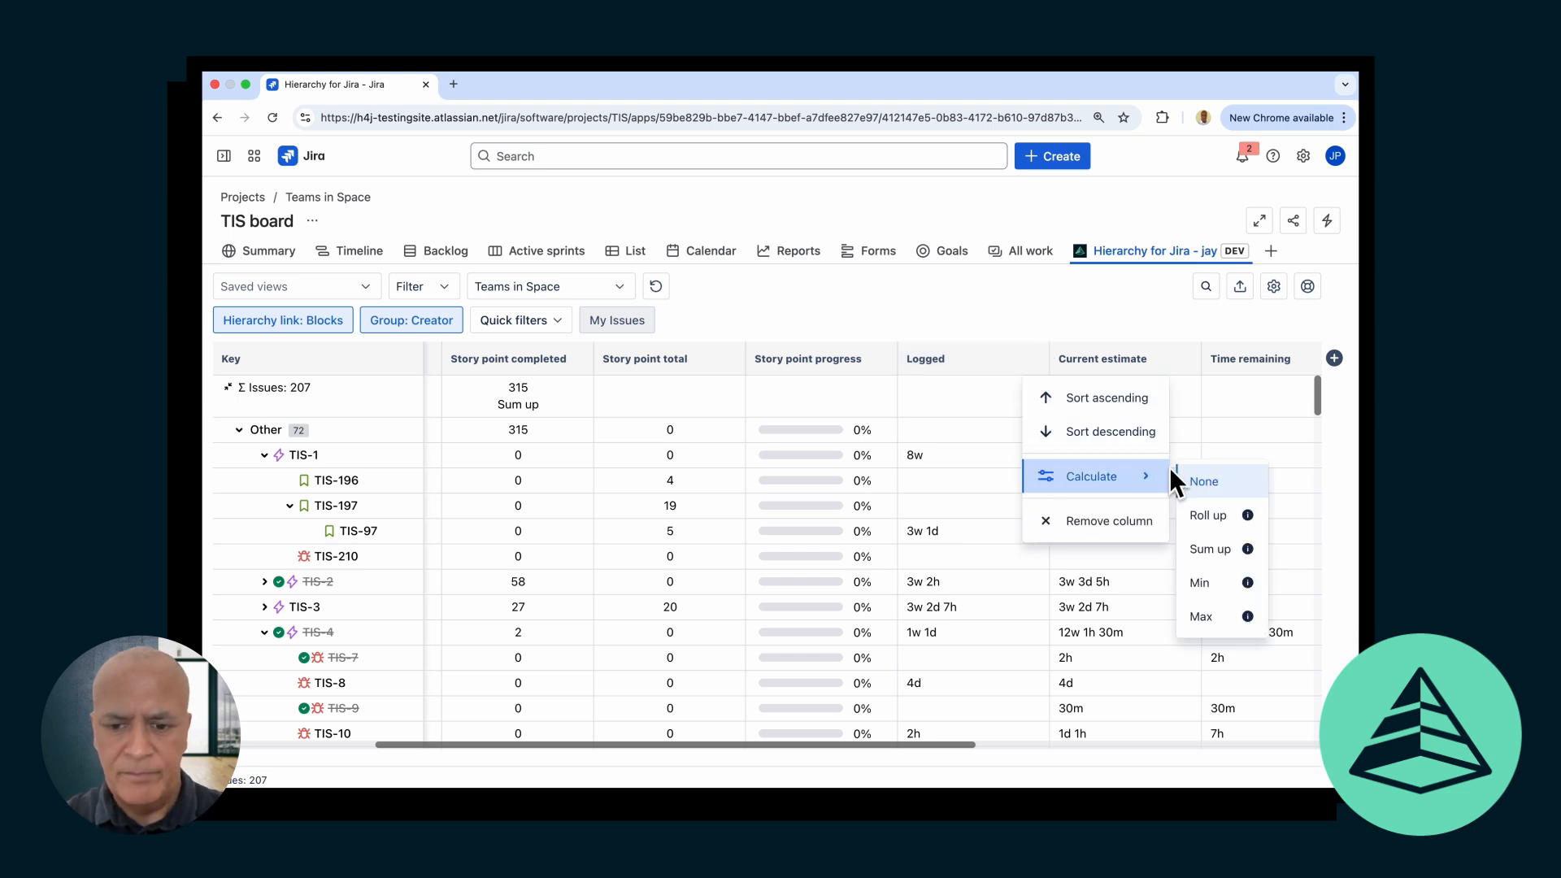
{"action": "left_click", "coordinate": [1207, 549]}
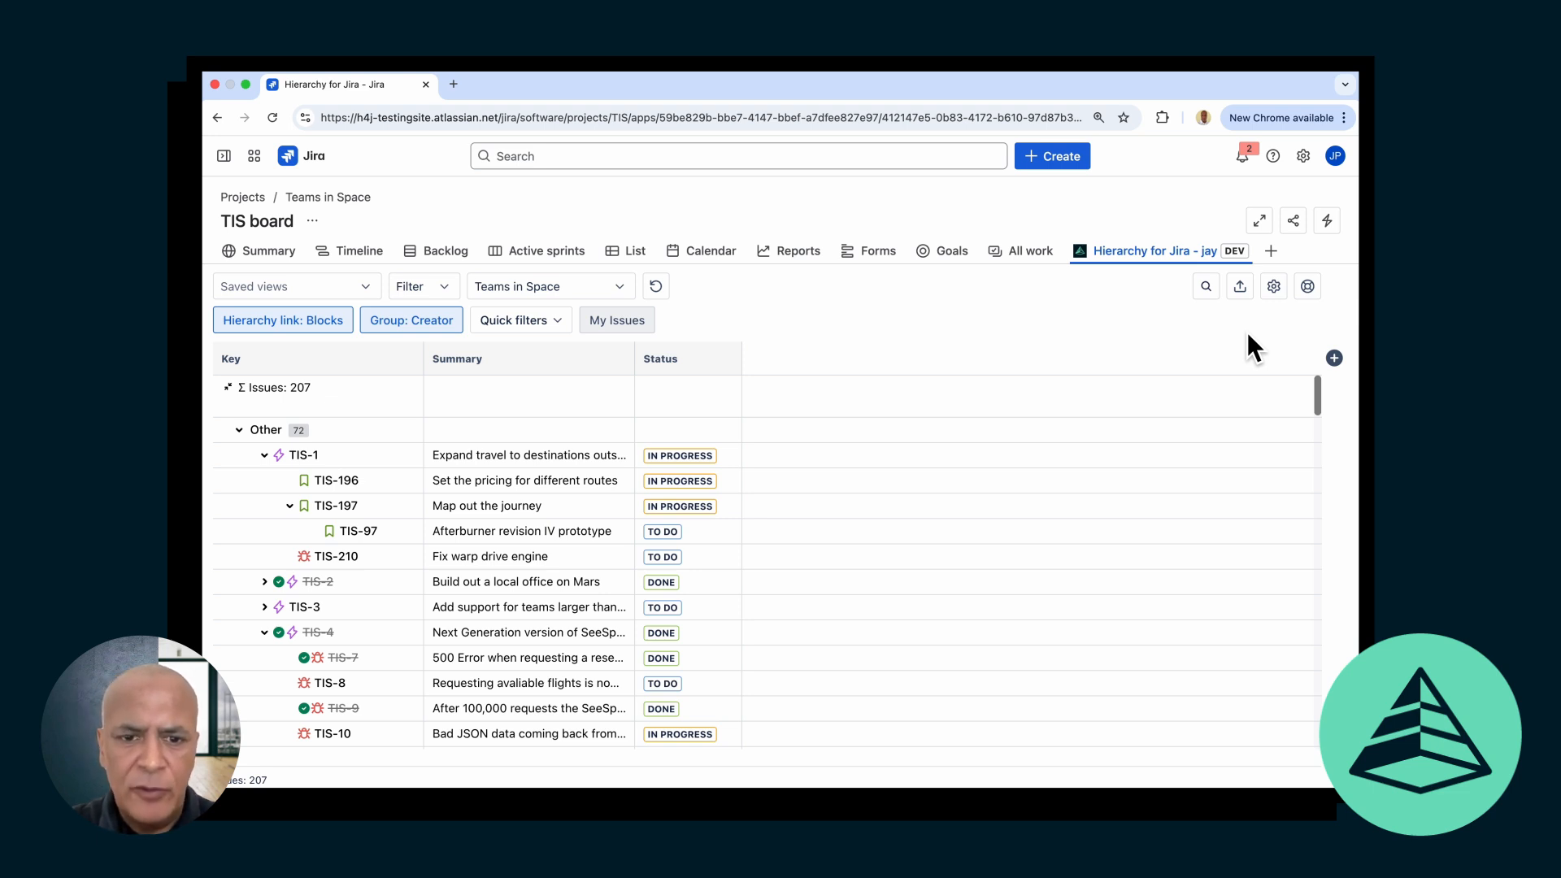
Select all Story point report and Time tracking report fields as additional table columns
{"action": "left_click", "coordinate": [1334, 358]}
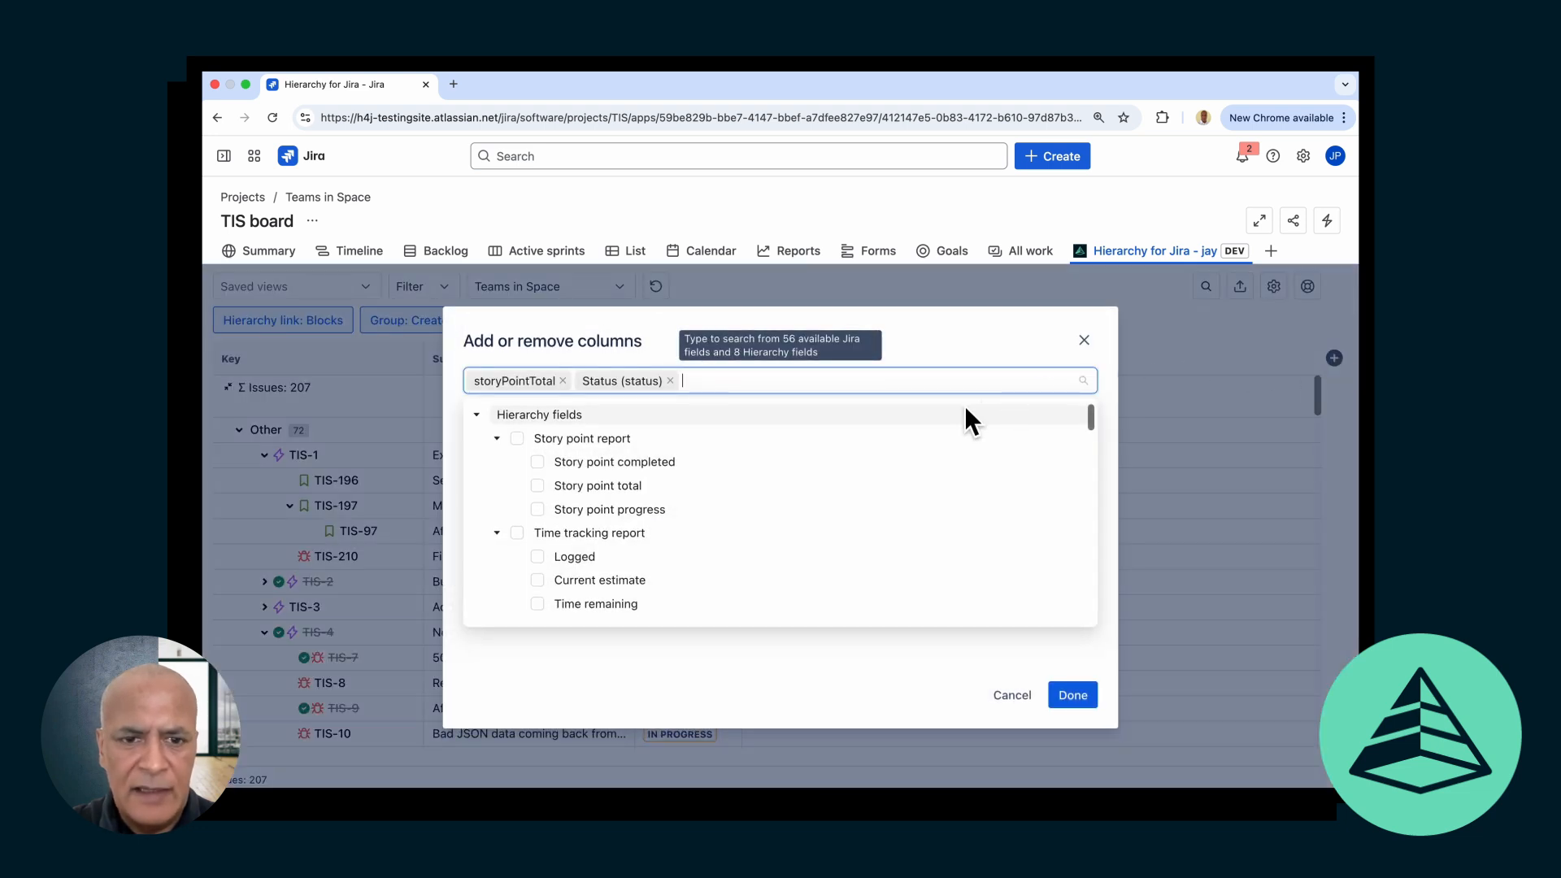
{"action": "left_click", "coordinate": [517, 438]}
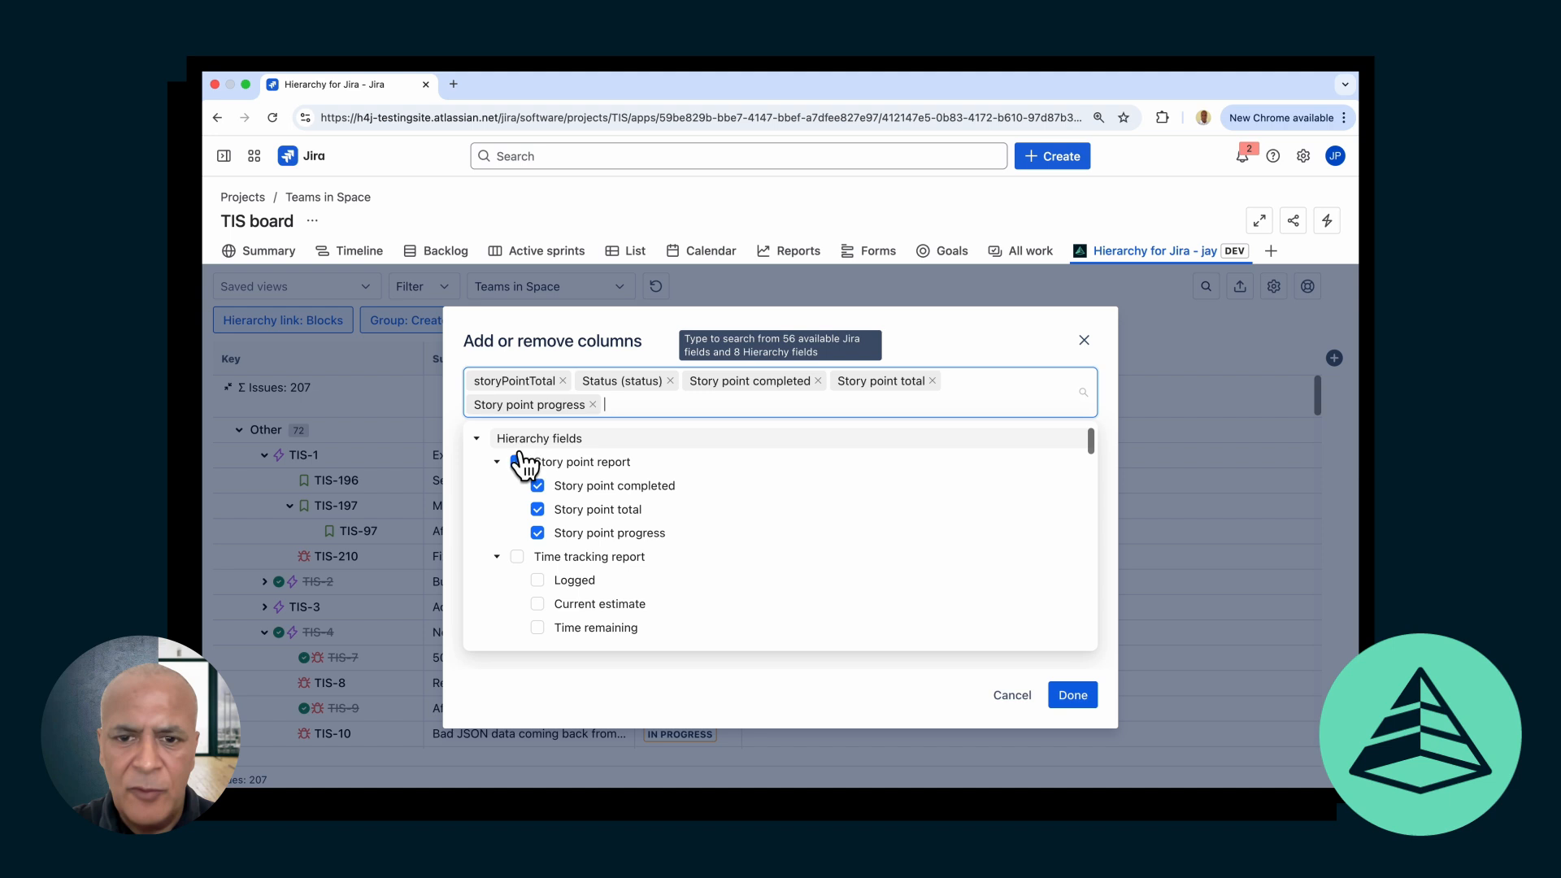
{"action": "left_click", "coordinate": [517, 556]}
{"action": "scroll", "coordinate": [680, 592], "scroll_direction": "down", "scroll_amount": 1}
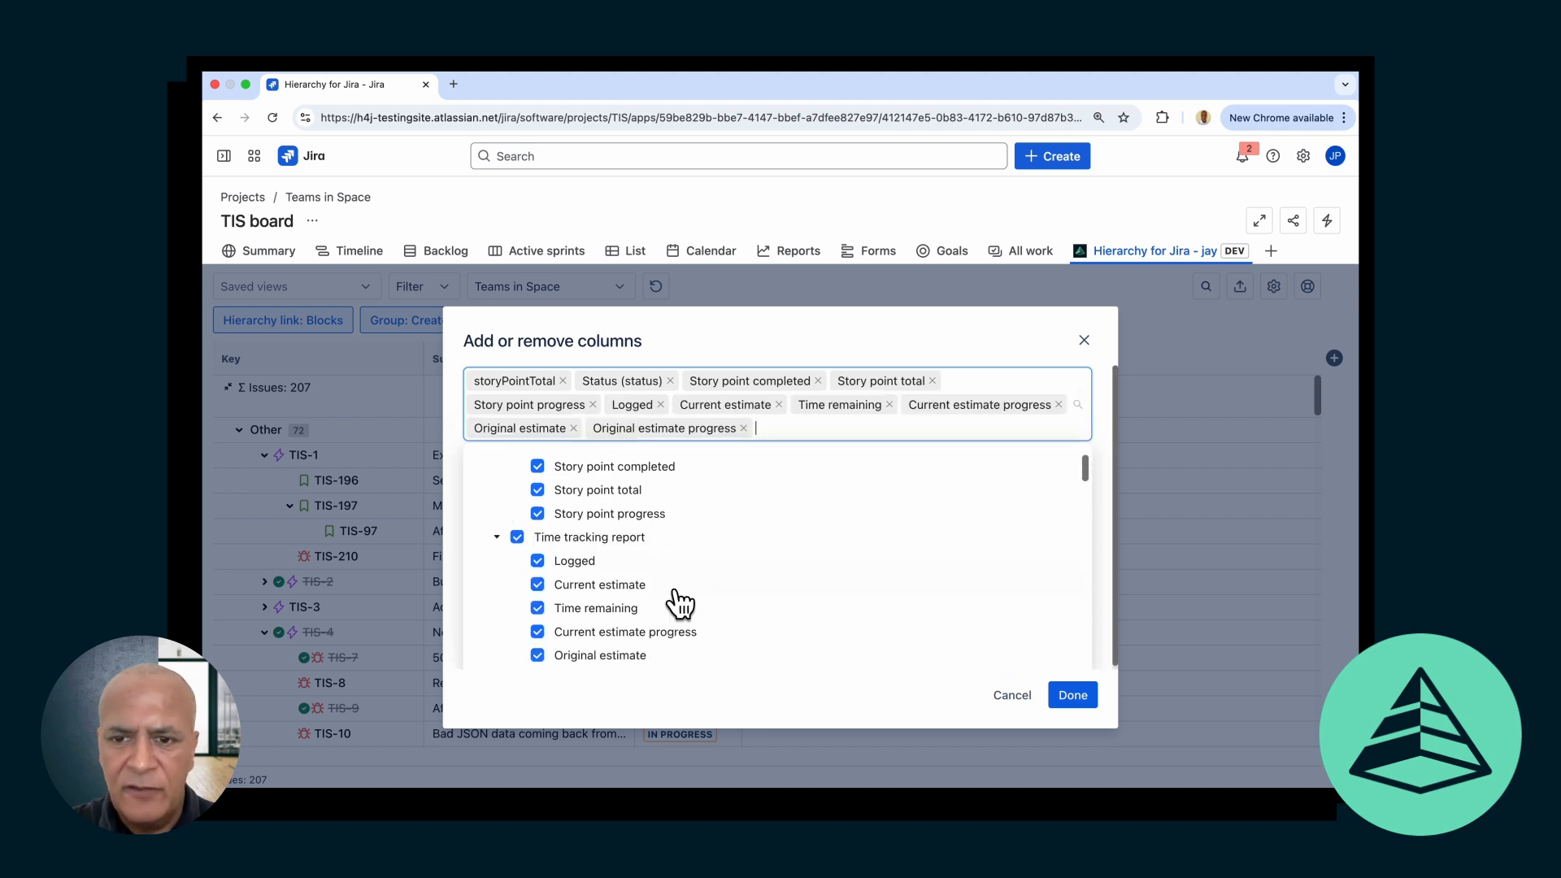
Find the Creator field, include it among the selected columns, and apply the column selection
{"action": "scroll", "coordinate": [680, 603], "scroll_direction": "down", "scroll_amount": 3}
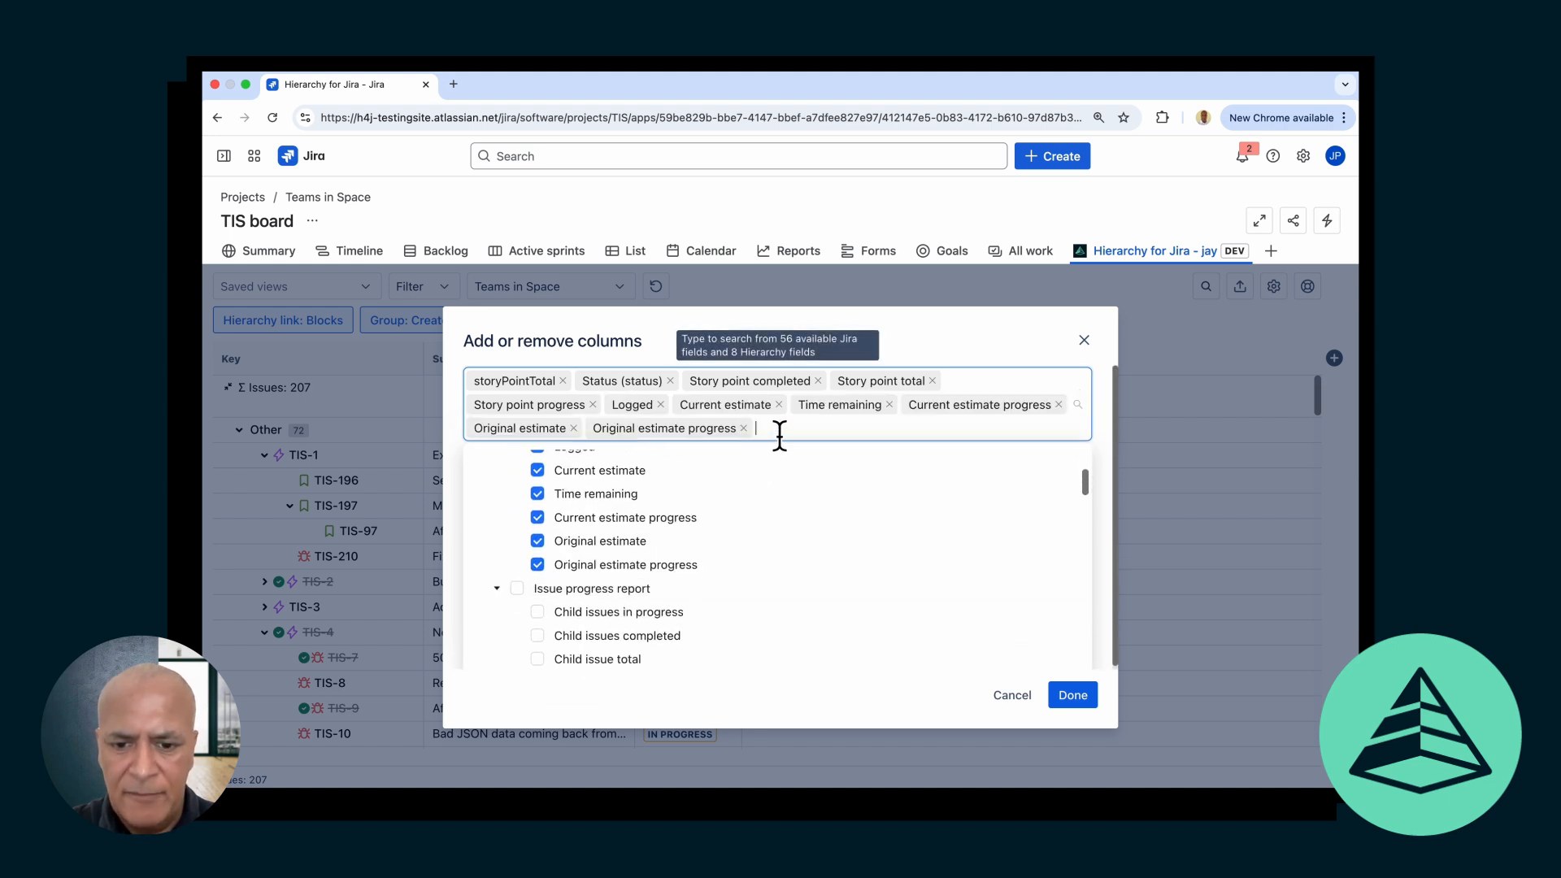
{"action": "type", "text": "cr"}
{"action": "type", "text": "eator"}
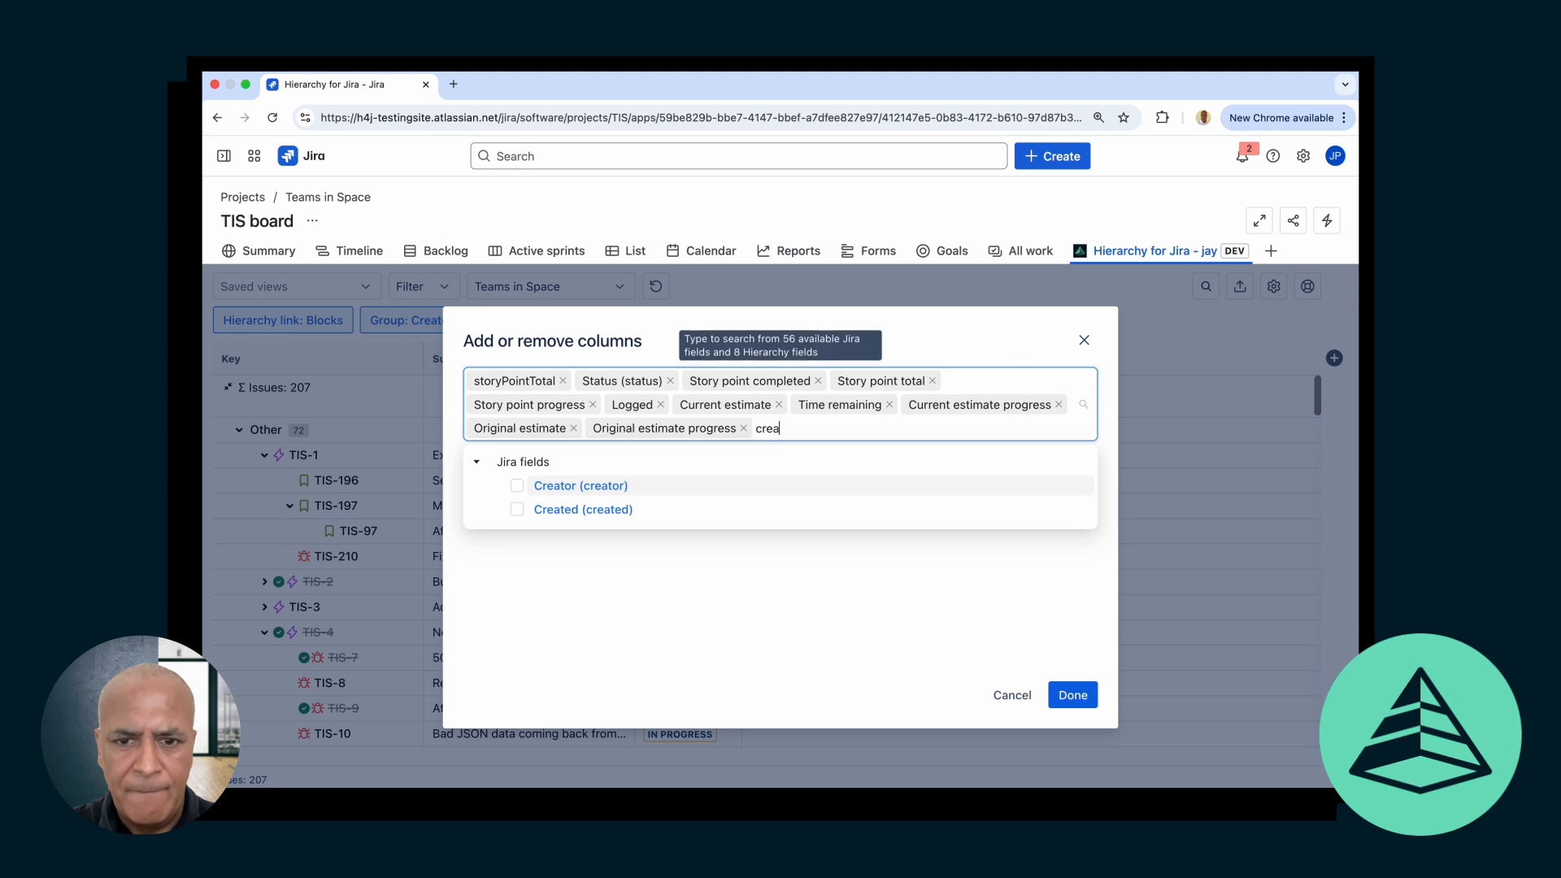
{"action": "left_click", "coordinate": [593, 486]}
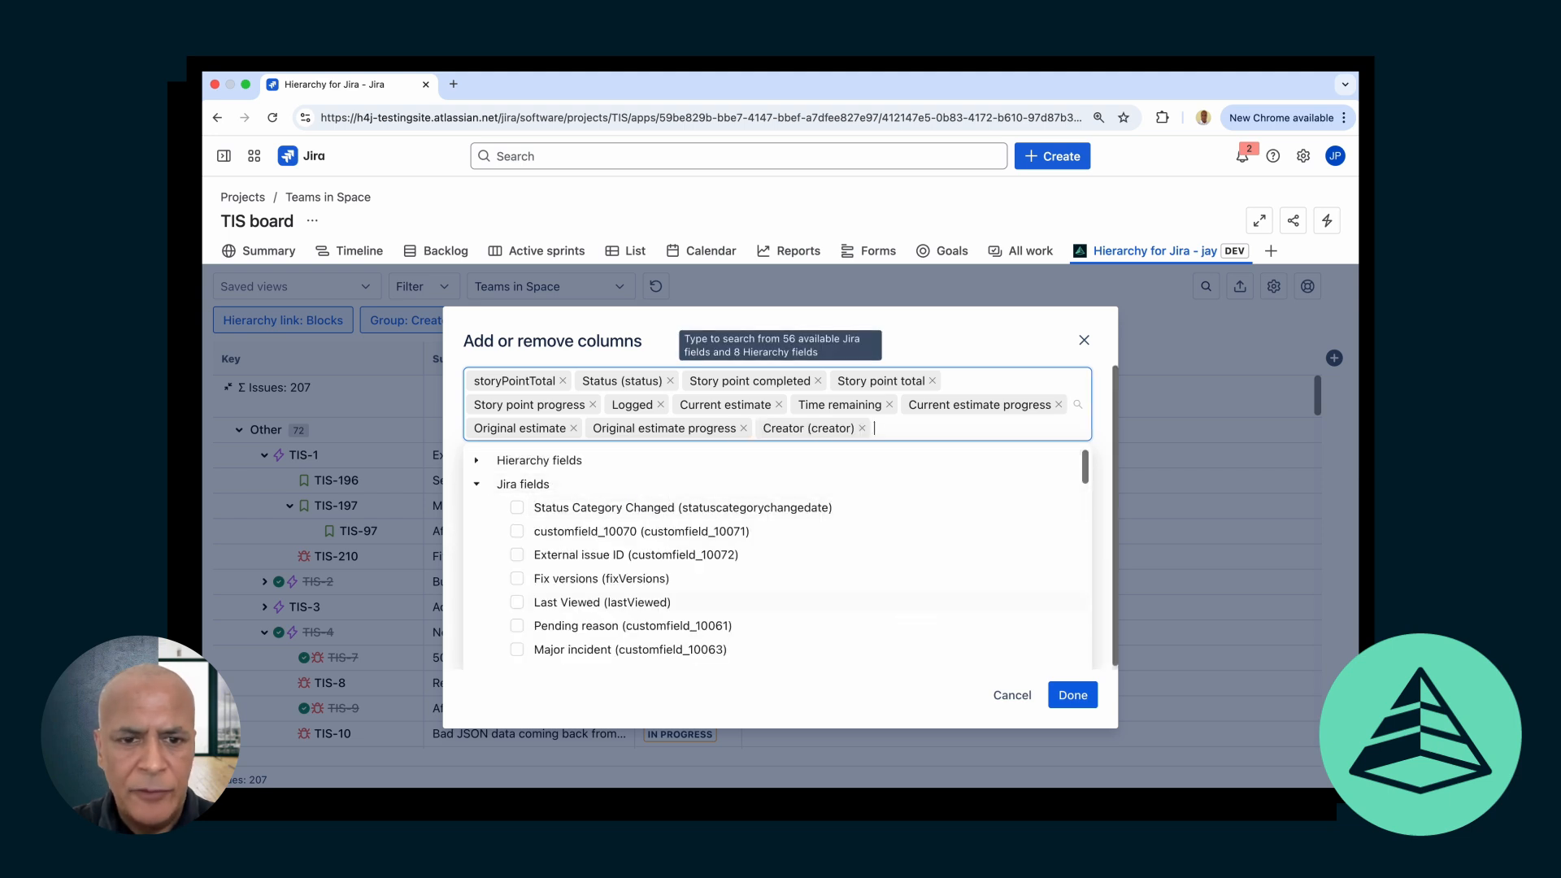
{"action": "left_click", "coordinate": [1071, 695]}
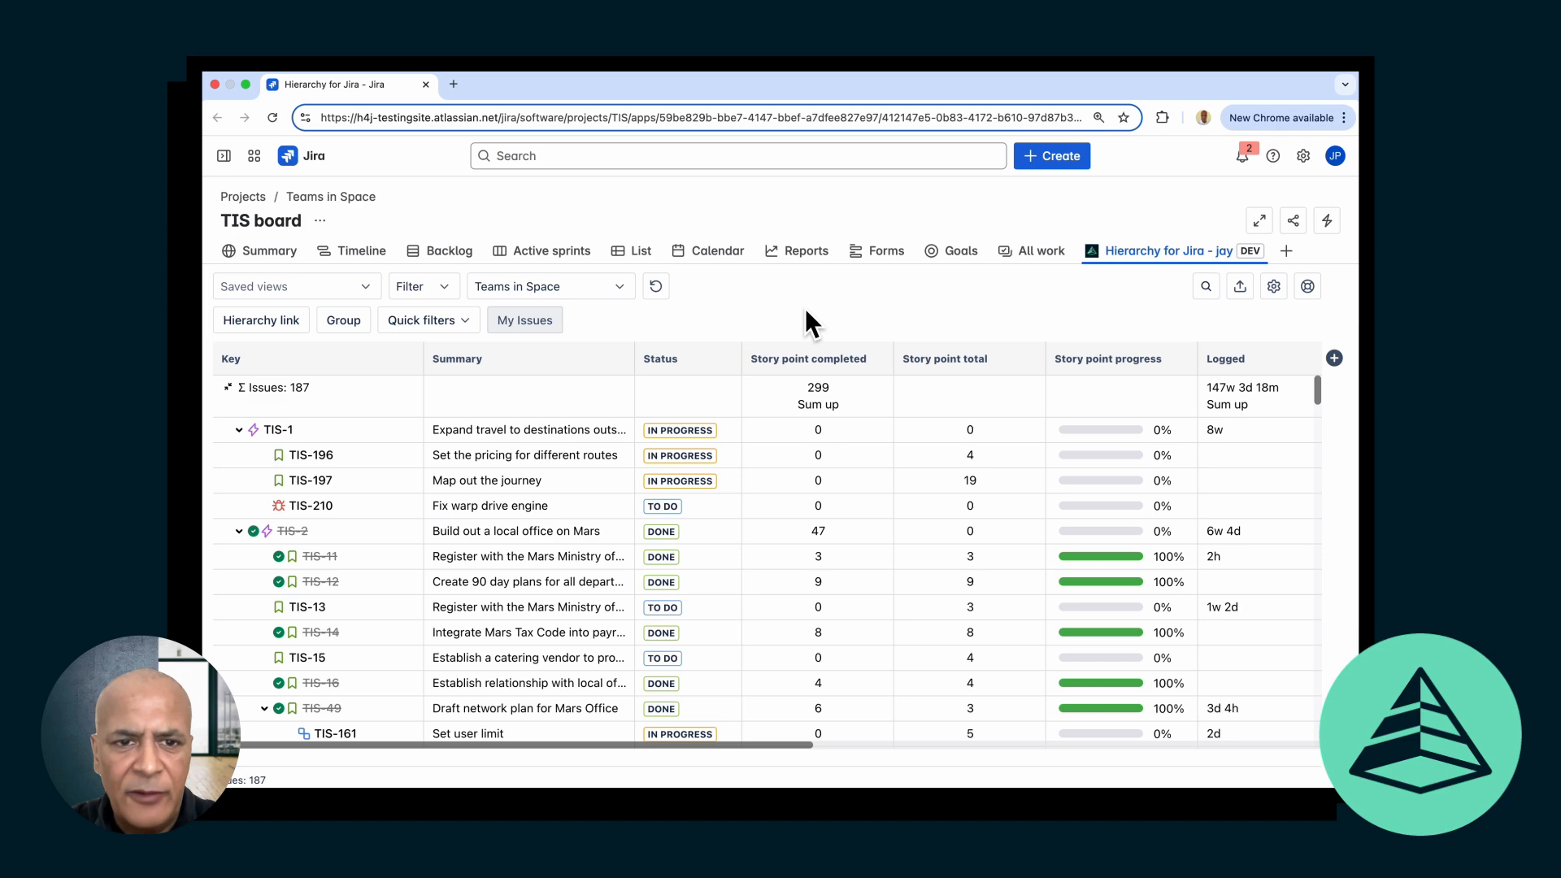
Save the current settings as a new view named Blocked items
{"action": "left_click", "coordinate": [365, 292]}
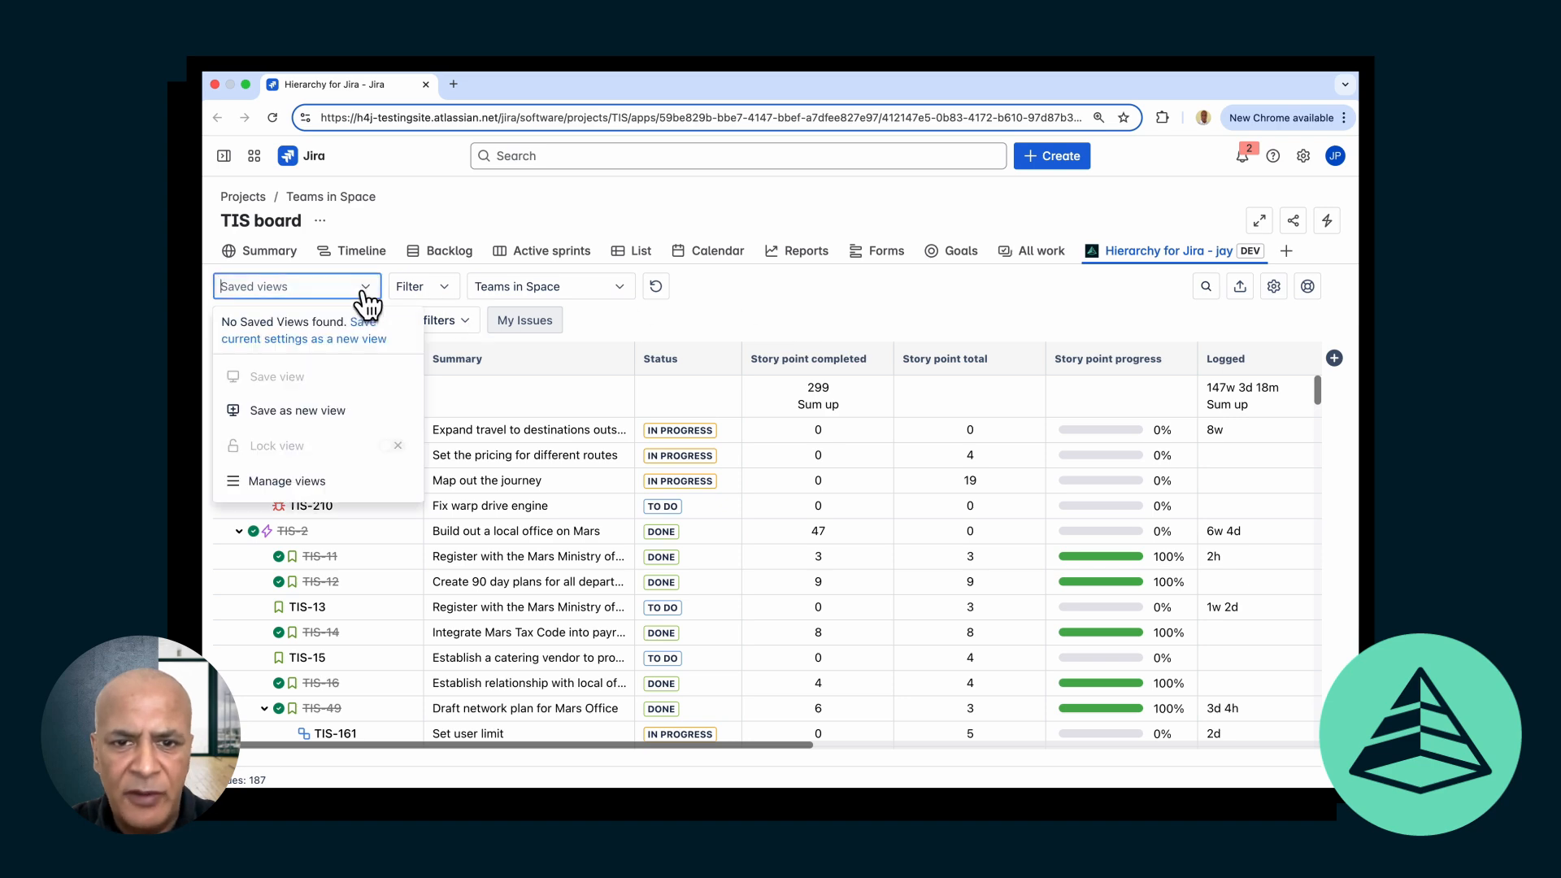
{"action": "left_click", "coordinate": [340, 415]}
{"action": "left_click", "coordinate": [622, 391]}
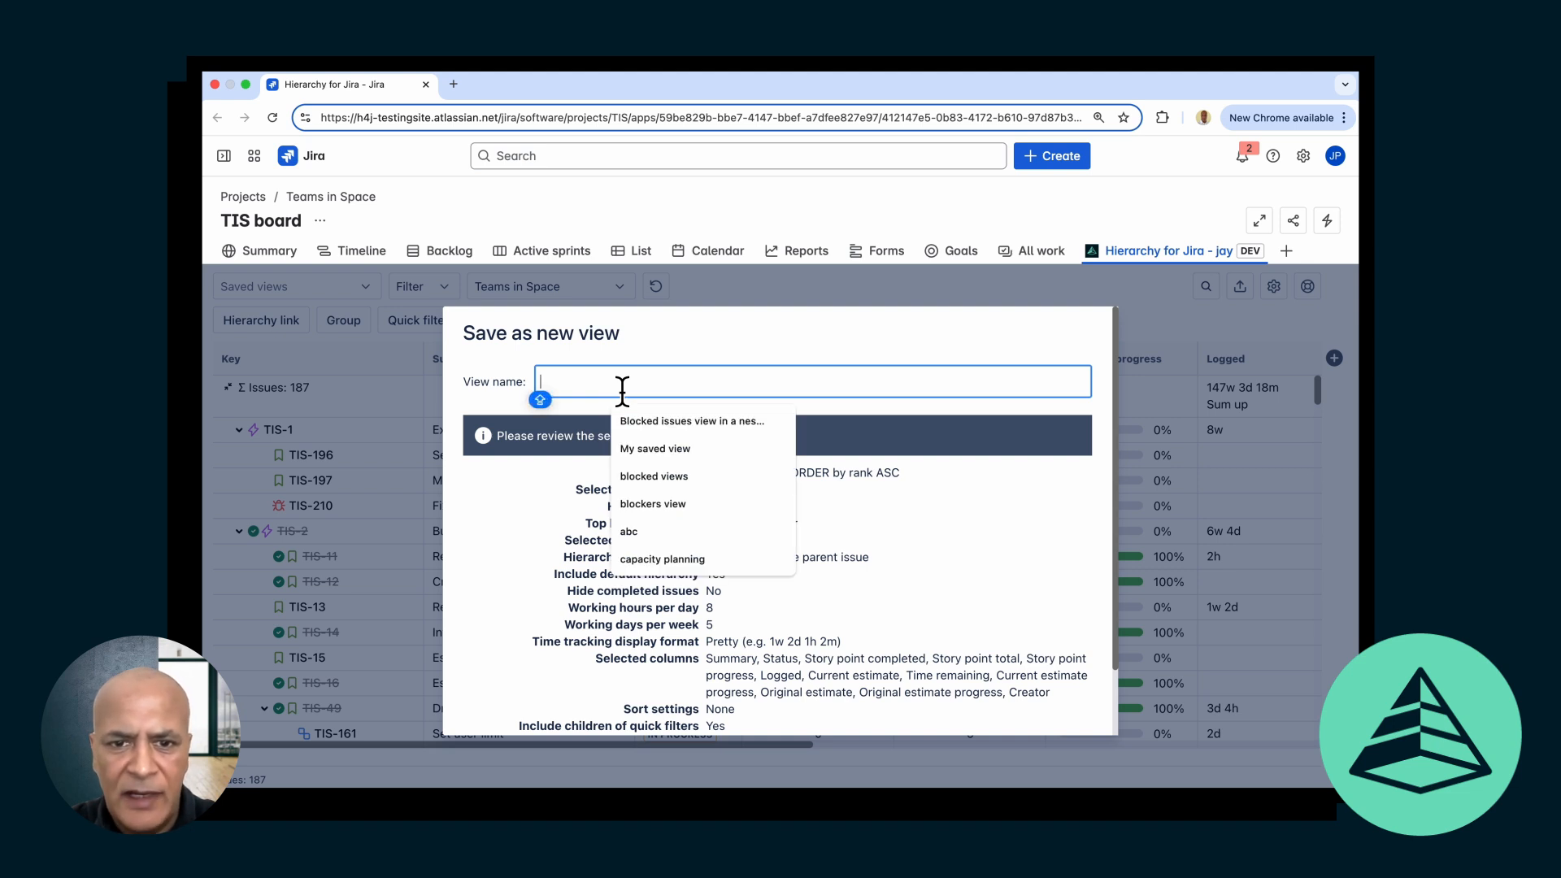
{"action": "type", "text": "Blo"}
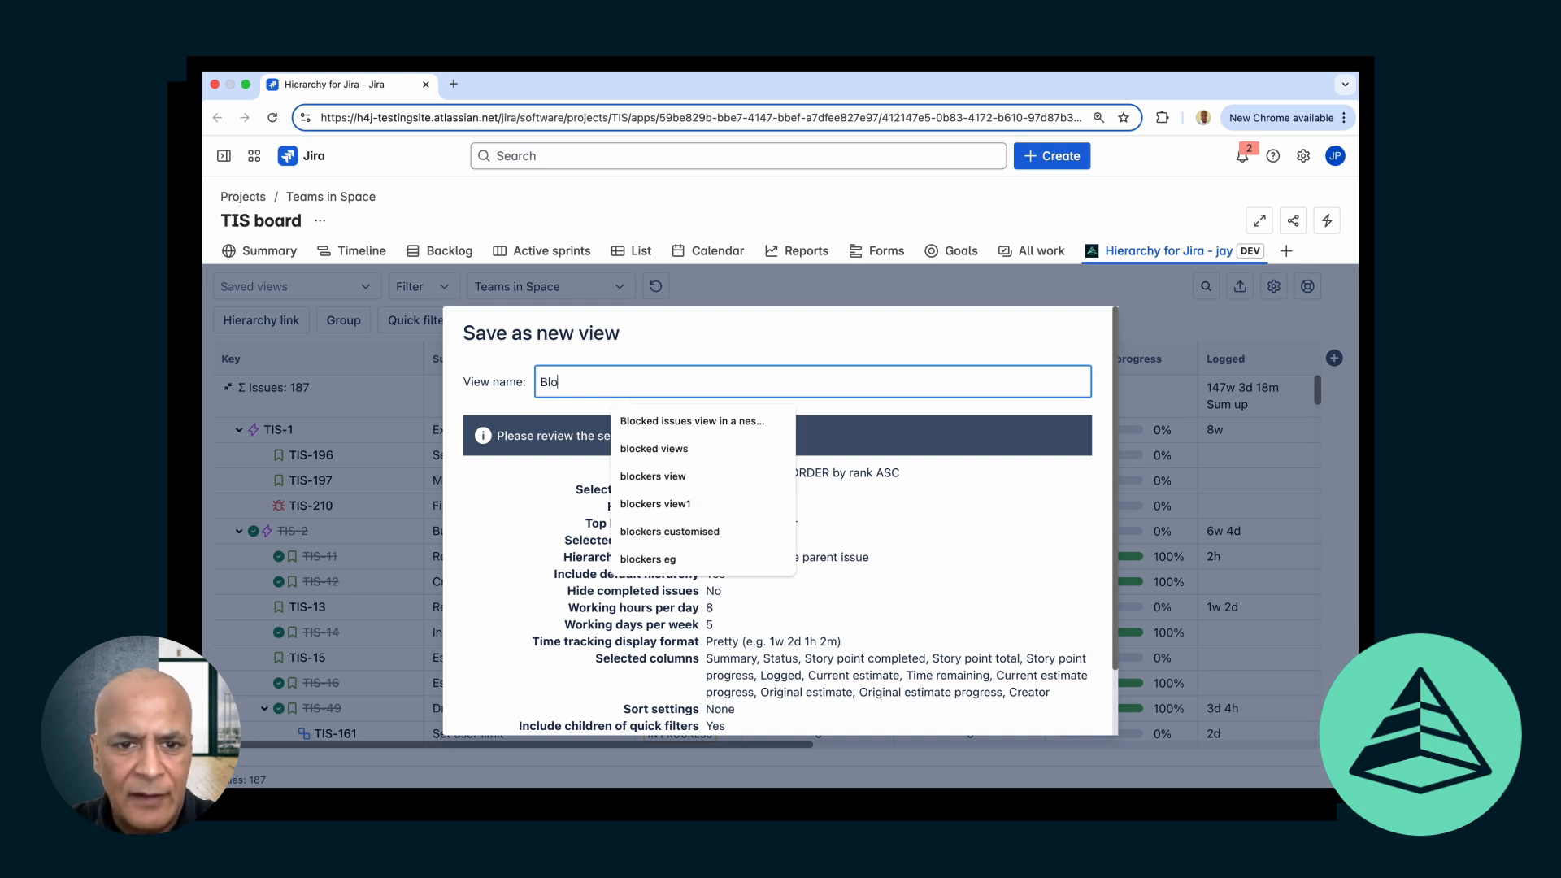
{"action": "type", "text": "cked items"}
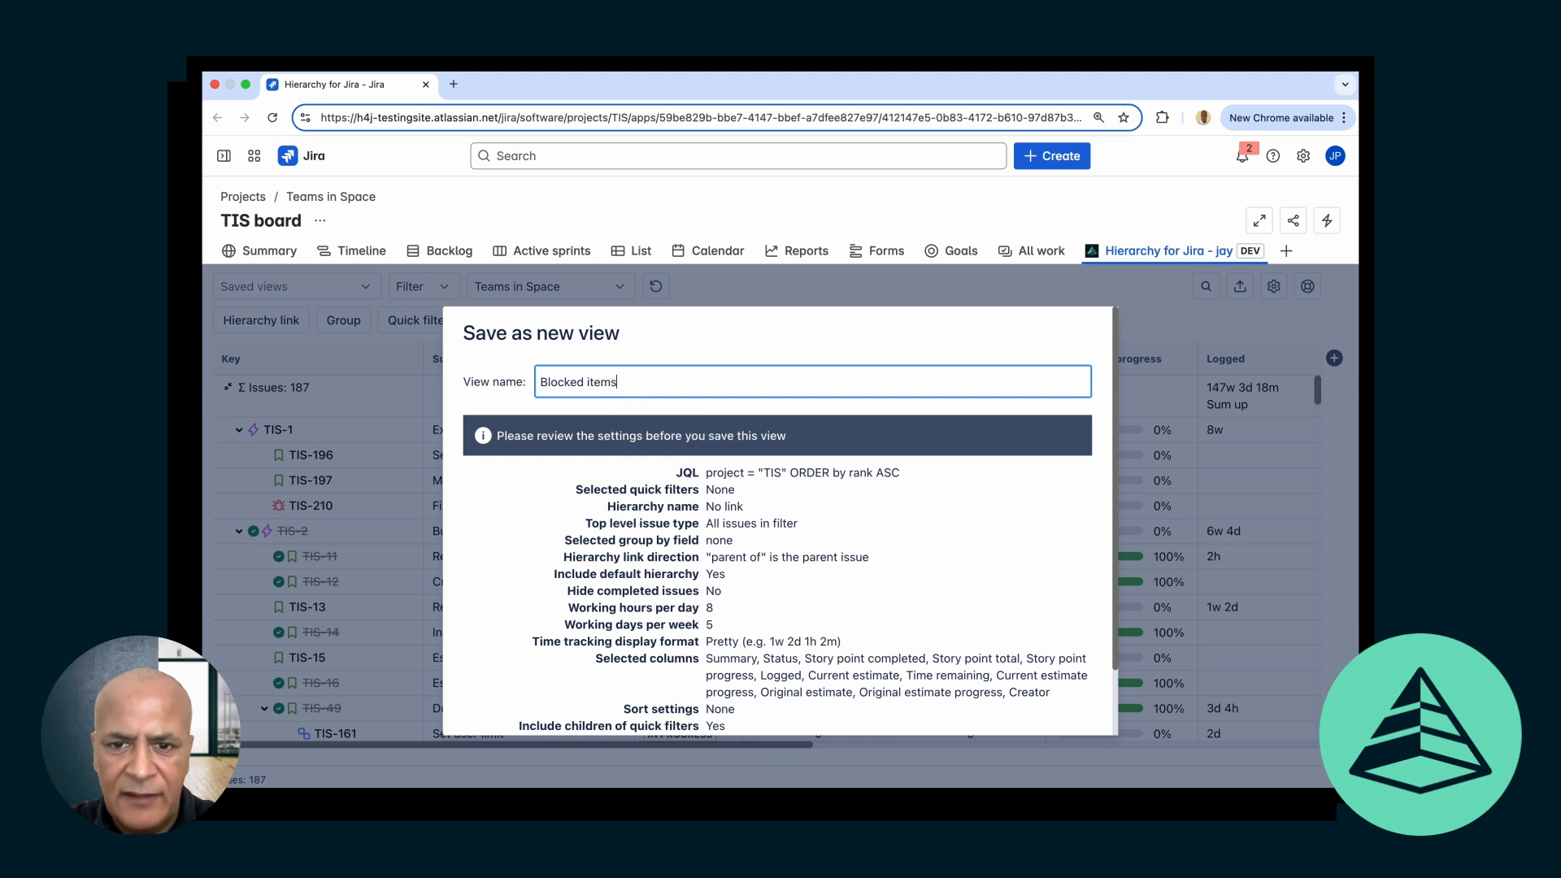
{"action": "scroll", "coordinate": [1011, 558], "scroll_direction": "down", "scroll_amount": 2}
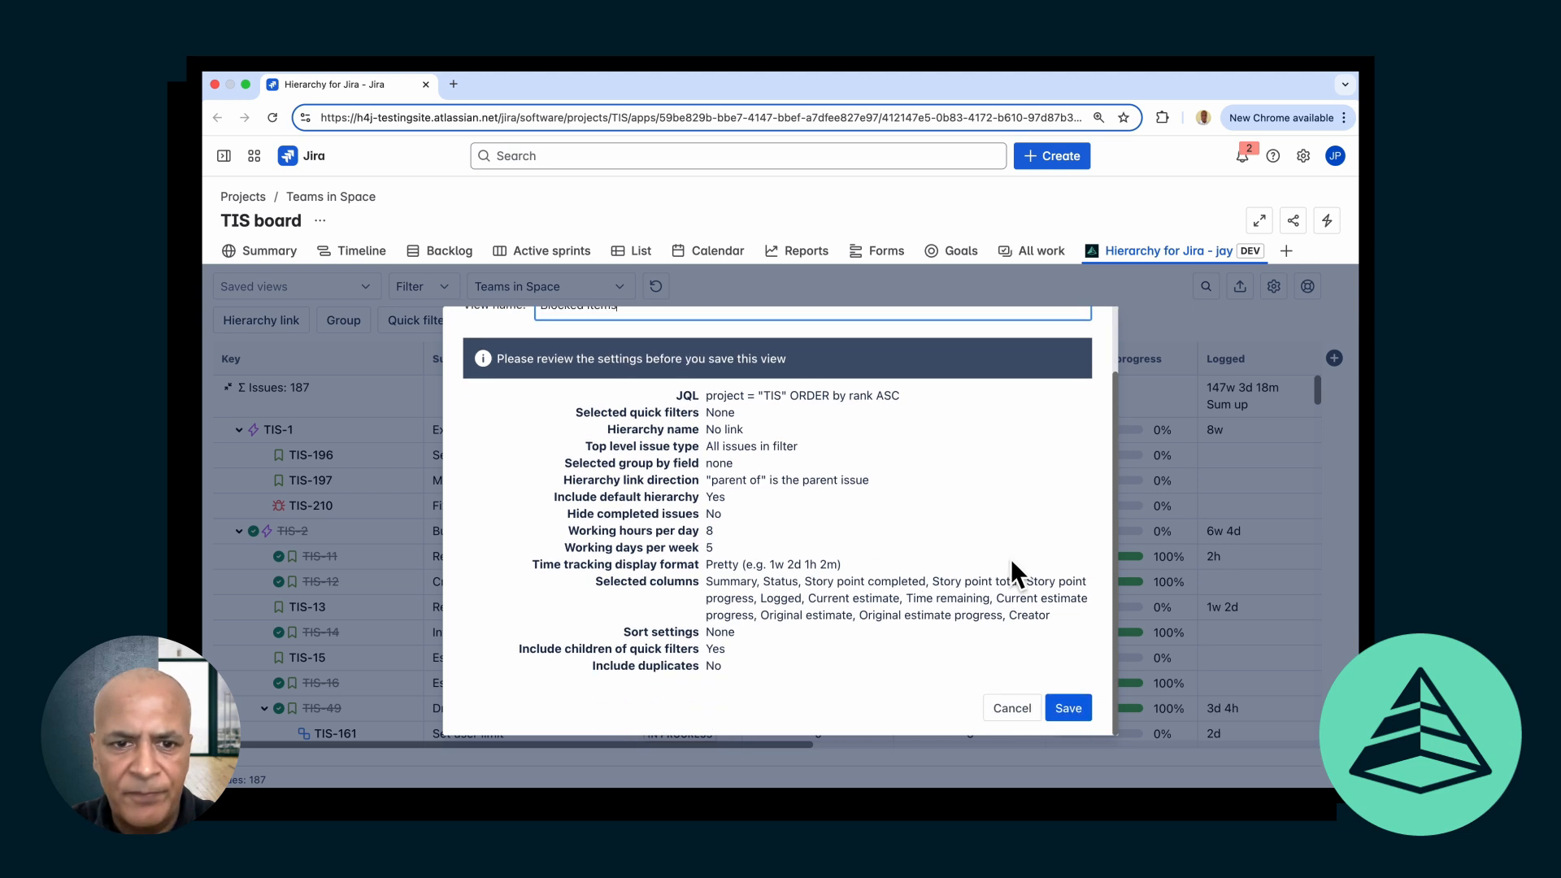
{"action": "left_click", "coordinate": [1067, 708]}
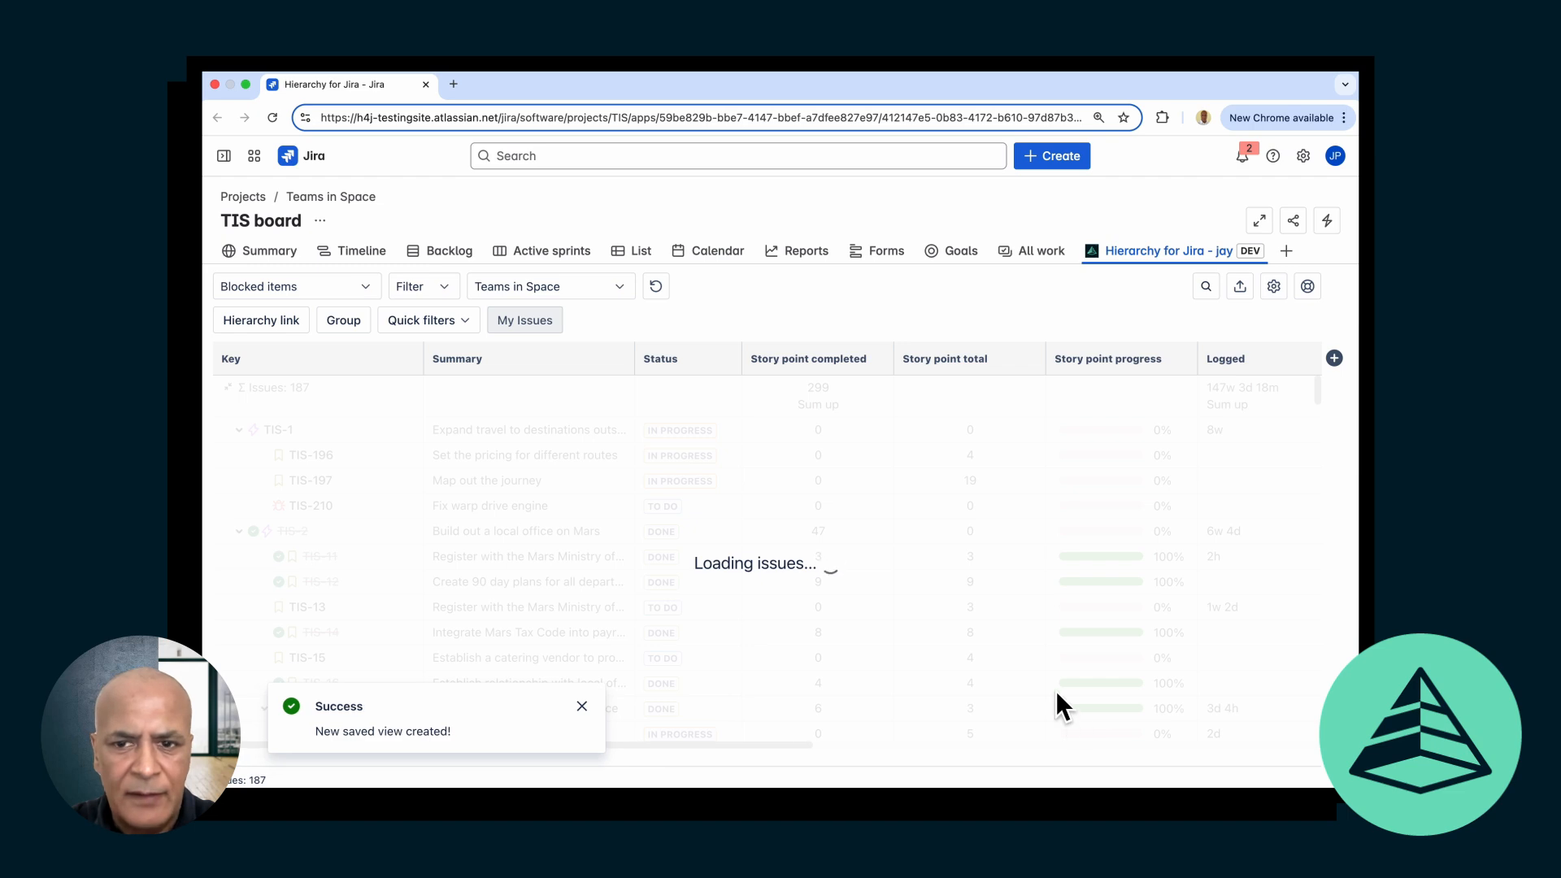
Open the management of saved views and turn on Default view for the Blocked items view
{"action": "left_click", "coordinate": [359, 293]}
{"action": "left_click", "coordinate": [363, 288]}
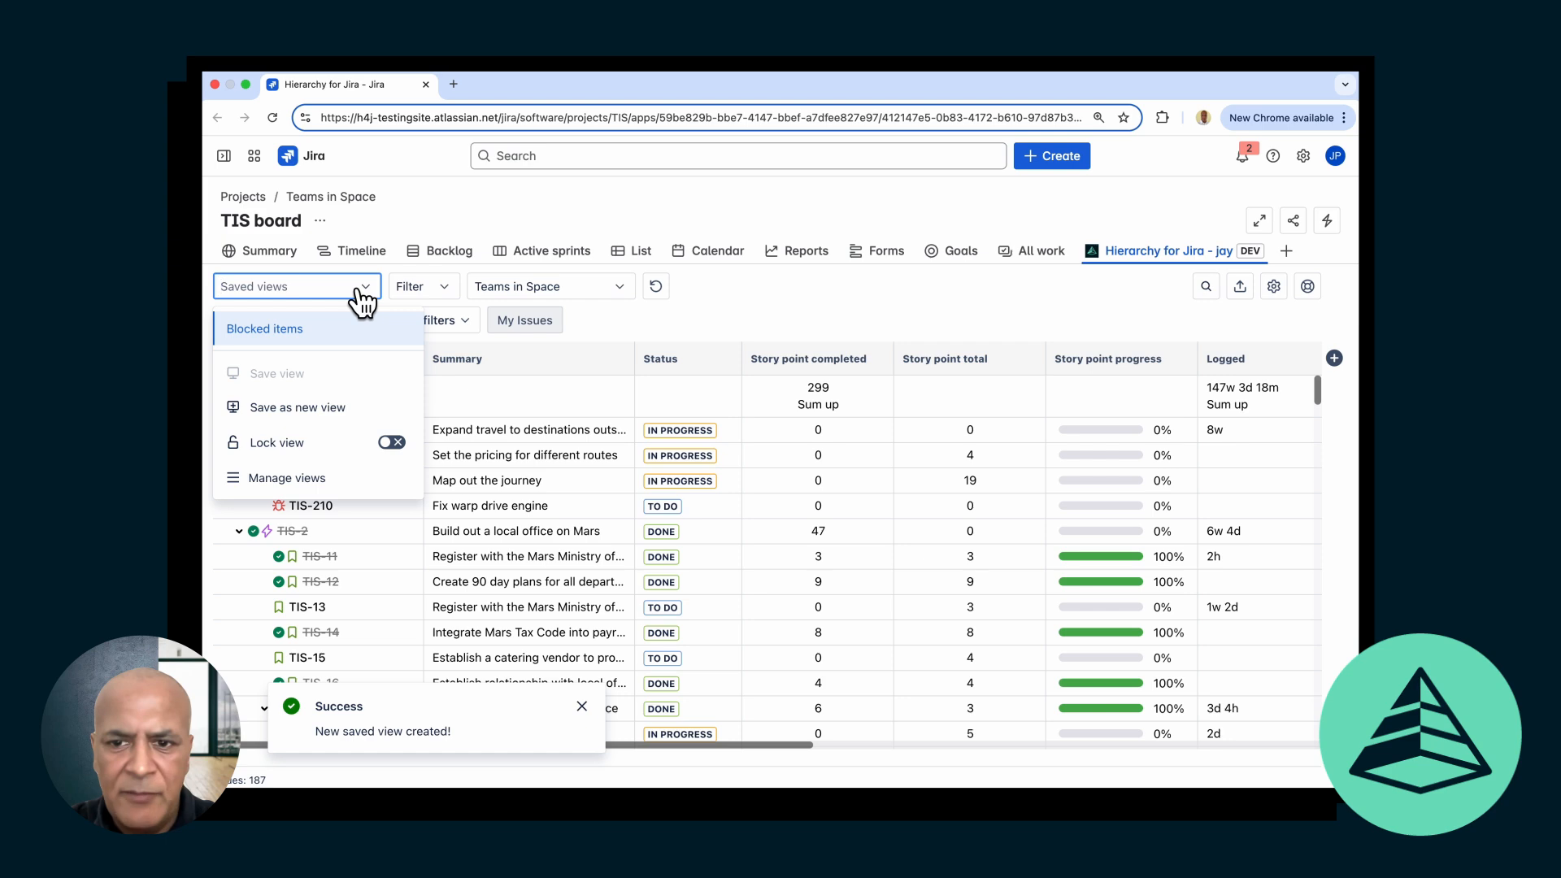
{"action": "left_click", "coordinate": [312, 490]}
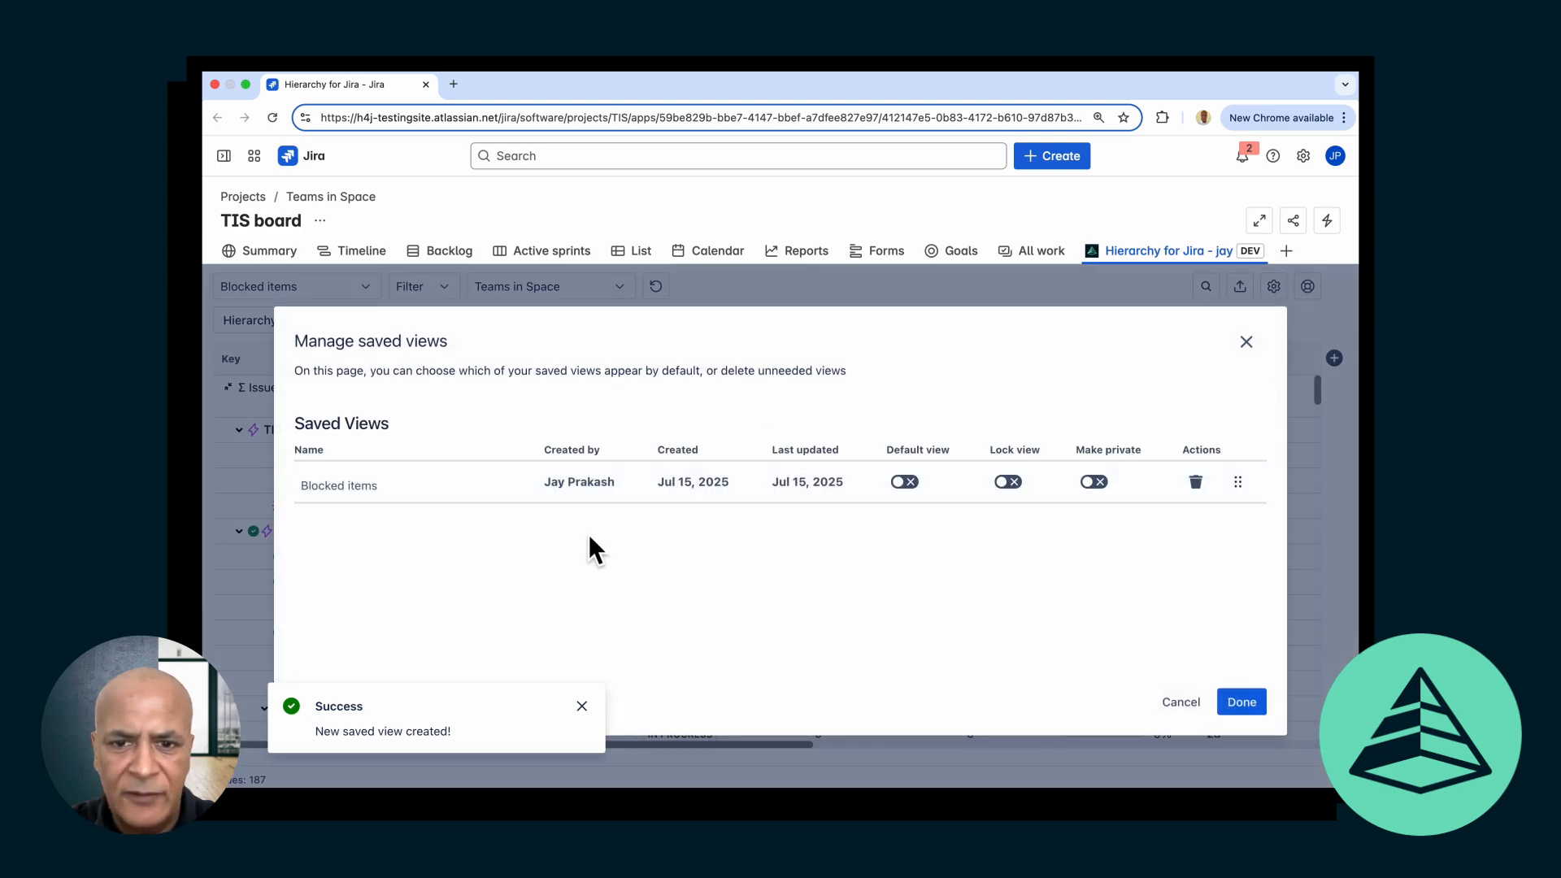
{"action": "left_click", "coordinate": [907, 482]}
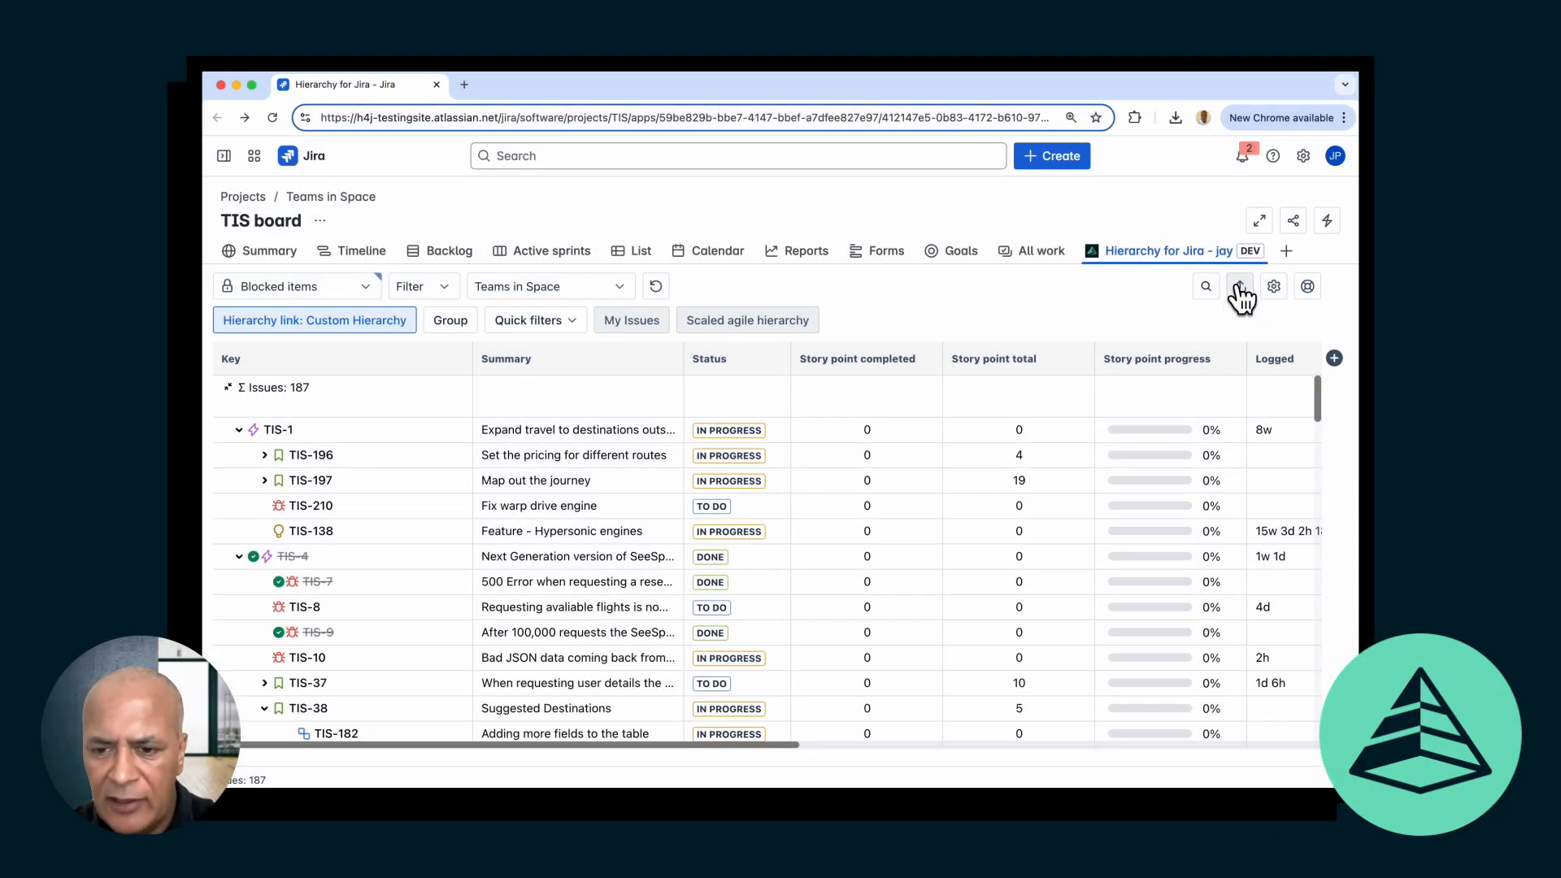
Export the Blocked items hierarchy as CSV and open the downloaded file to review its story point and time tracking columns
{"action": "left_click", "coordinate": [1239, 287]}
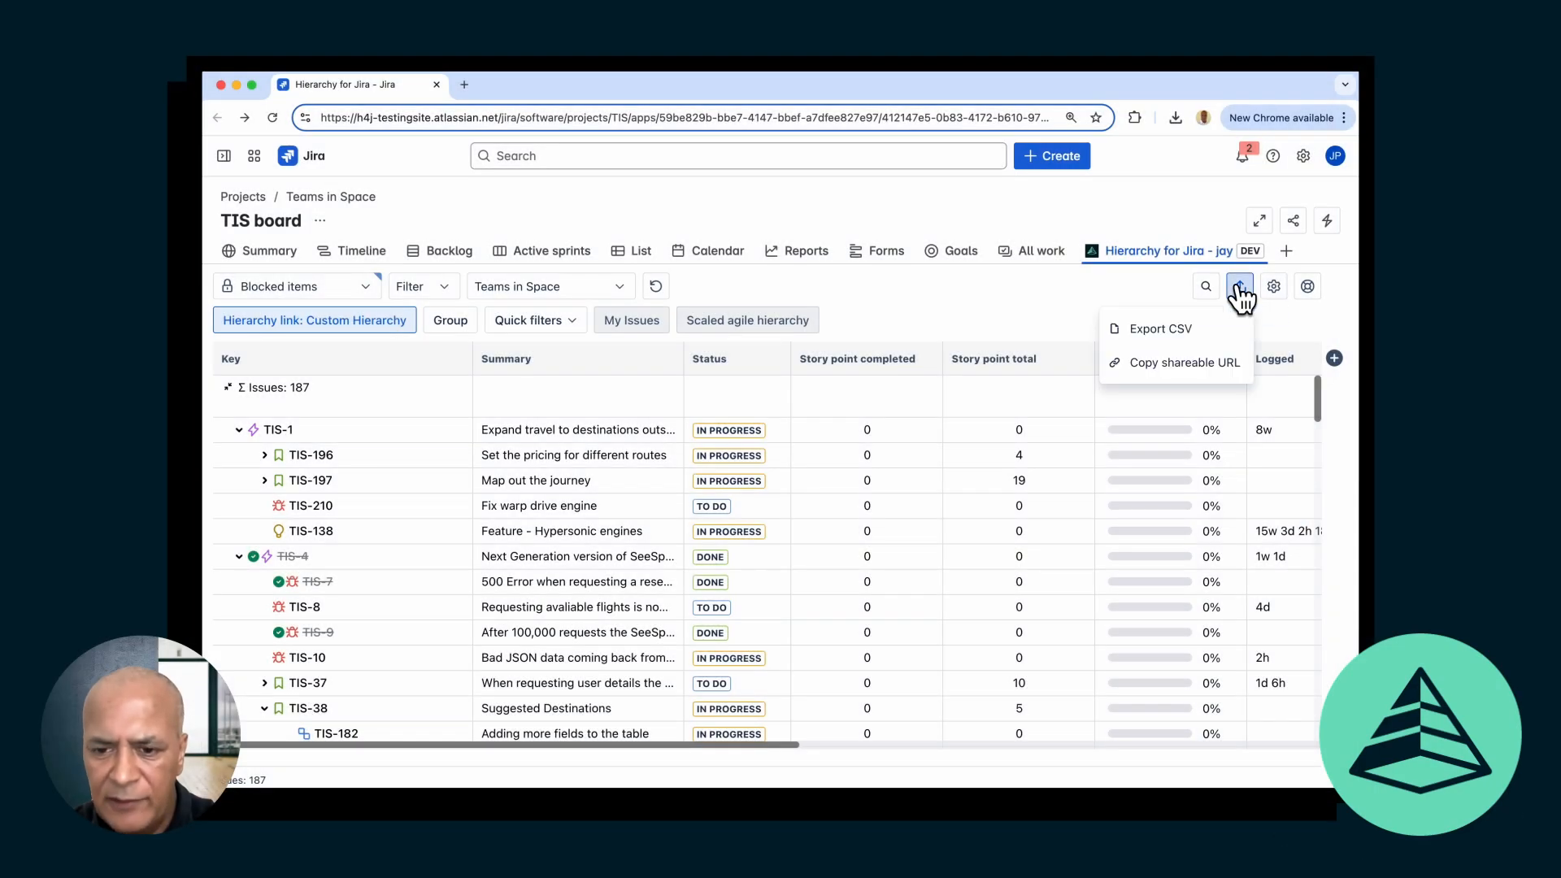
{"action": "left_click", "coordinate": [1207, 333]}
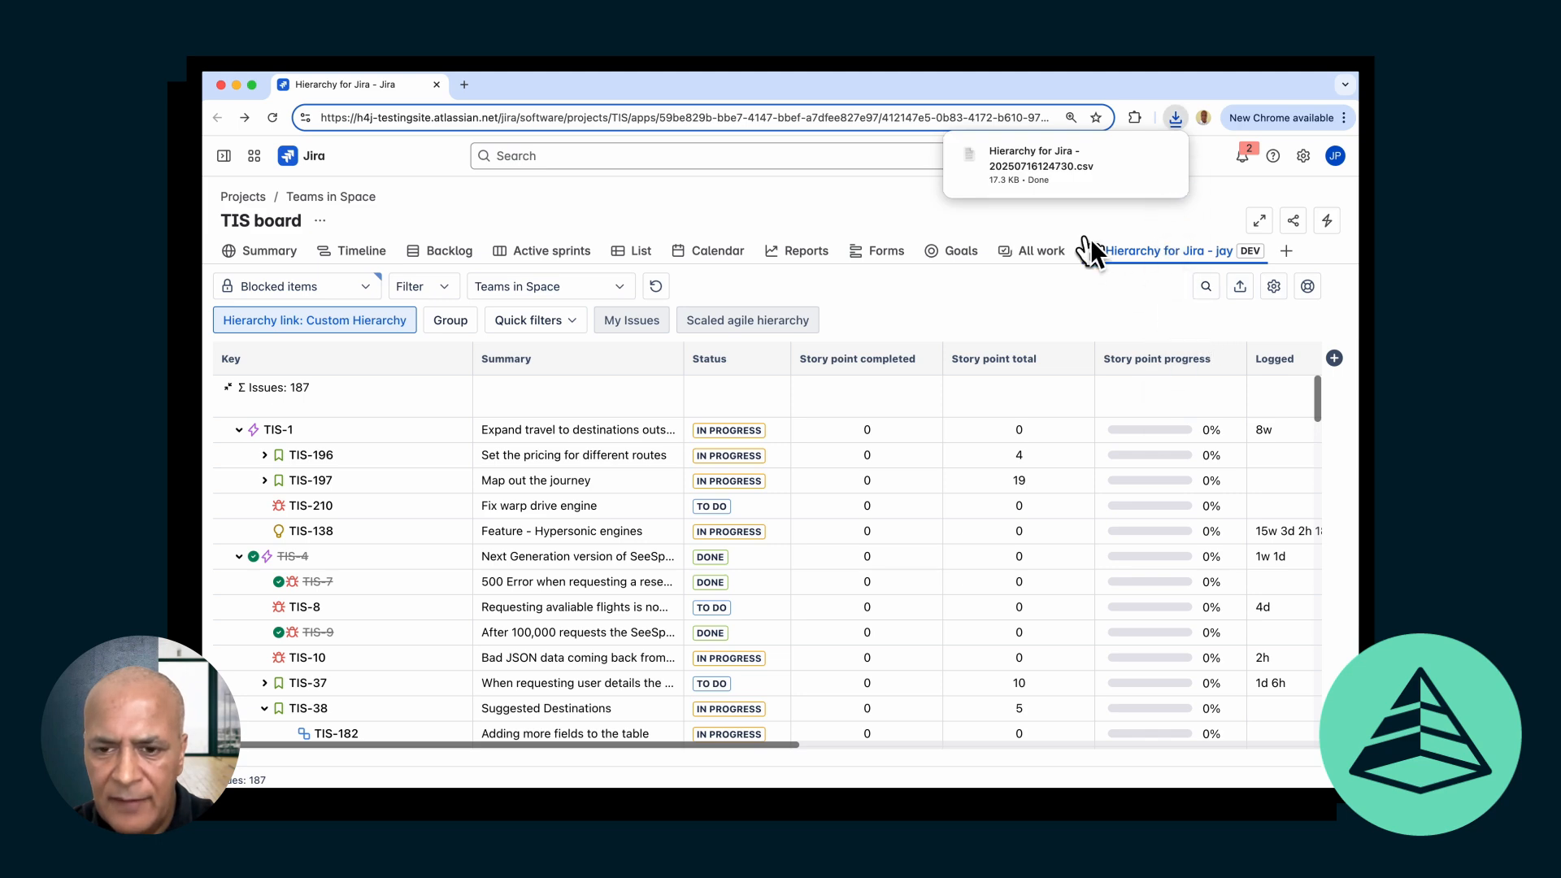
{"action": "left_click", "coordinate": [1063, 179]}
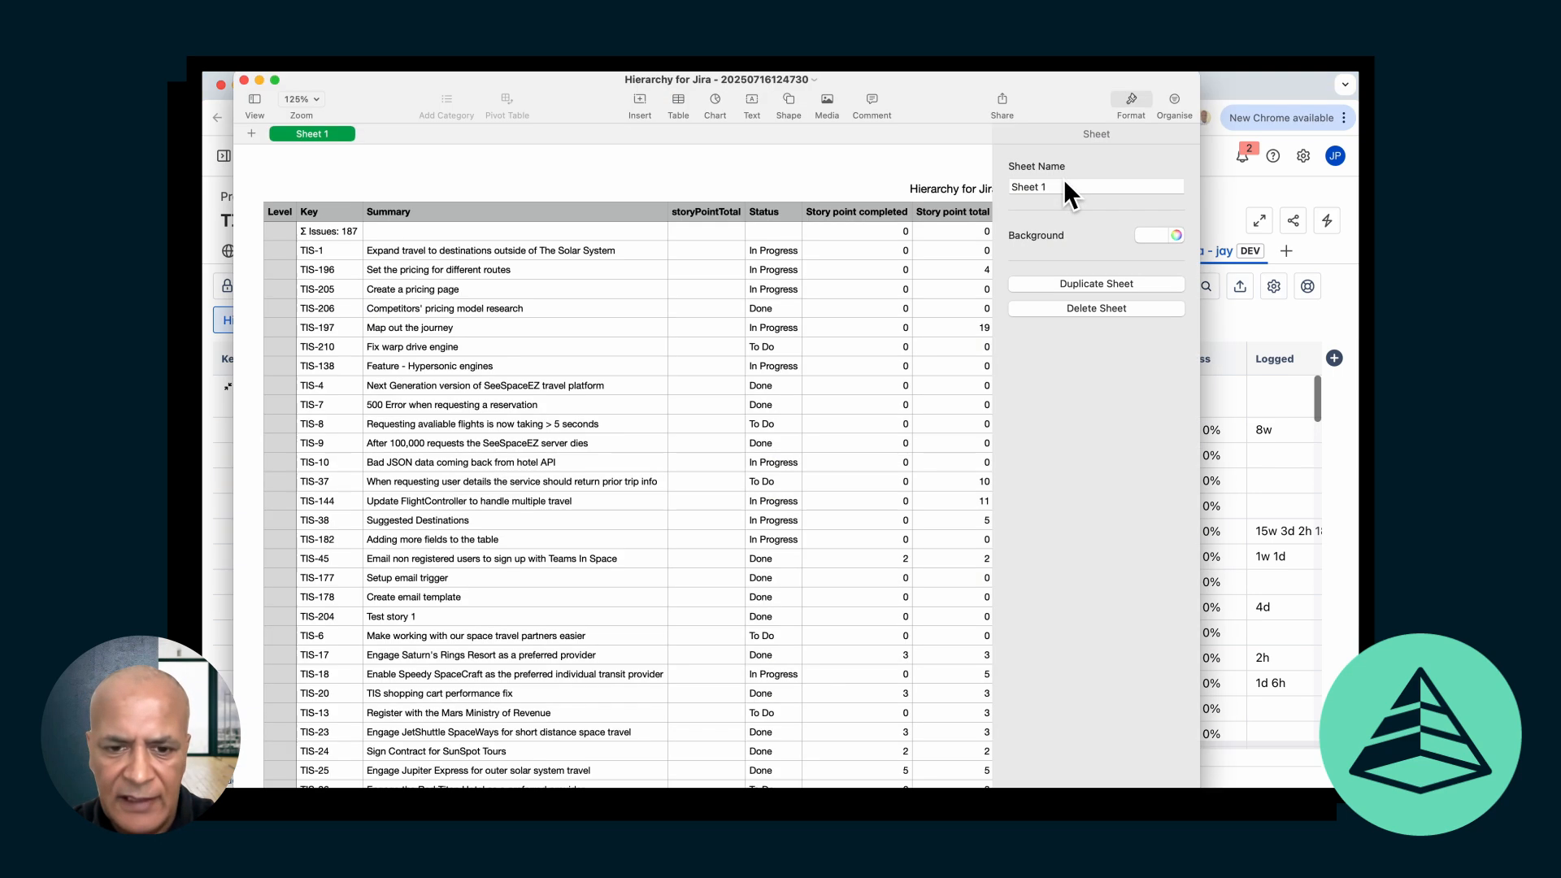
{"action": "scroll", "coordinate": [920, 370], "scroll_direction": "right", "scroll_amount": 10}
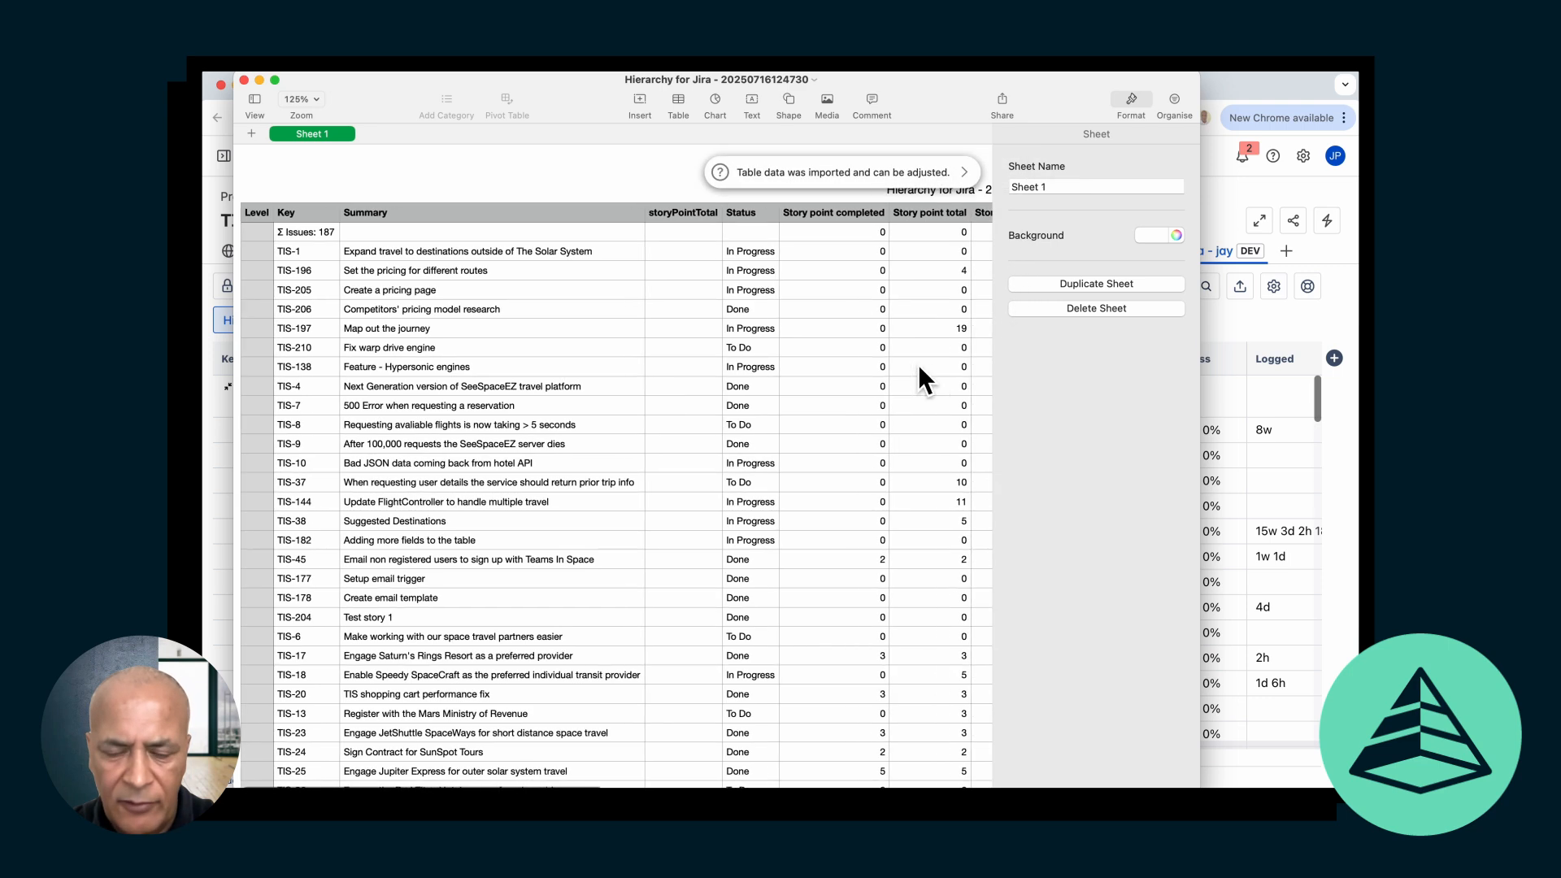
{"action": "scroll", "coordinate": [918, 374], "scroll_direction": "right", "scroll_amount": 10}
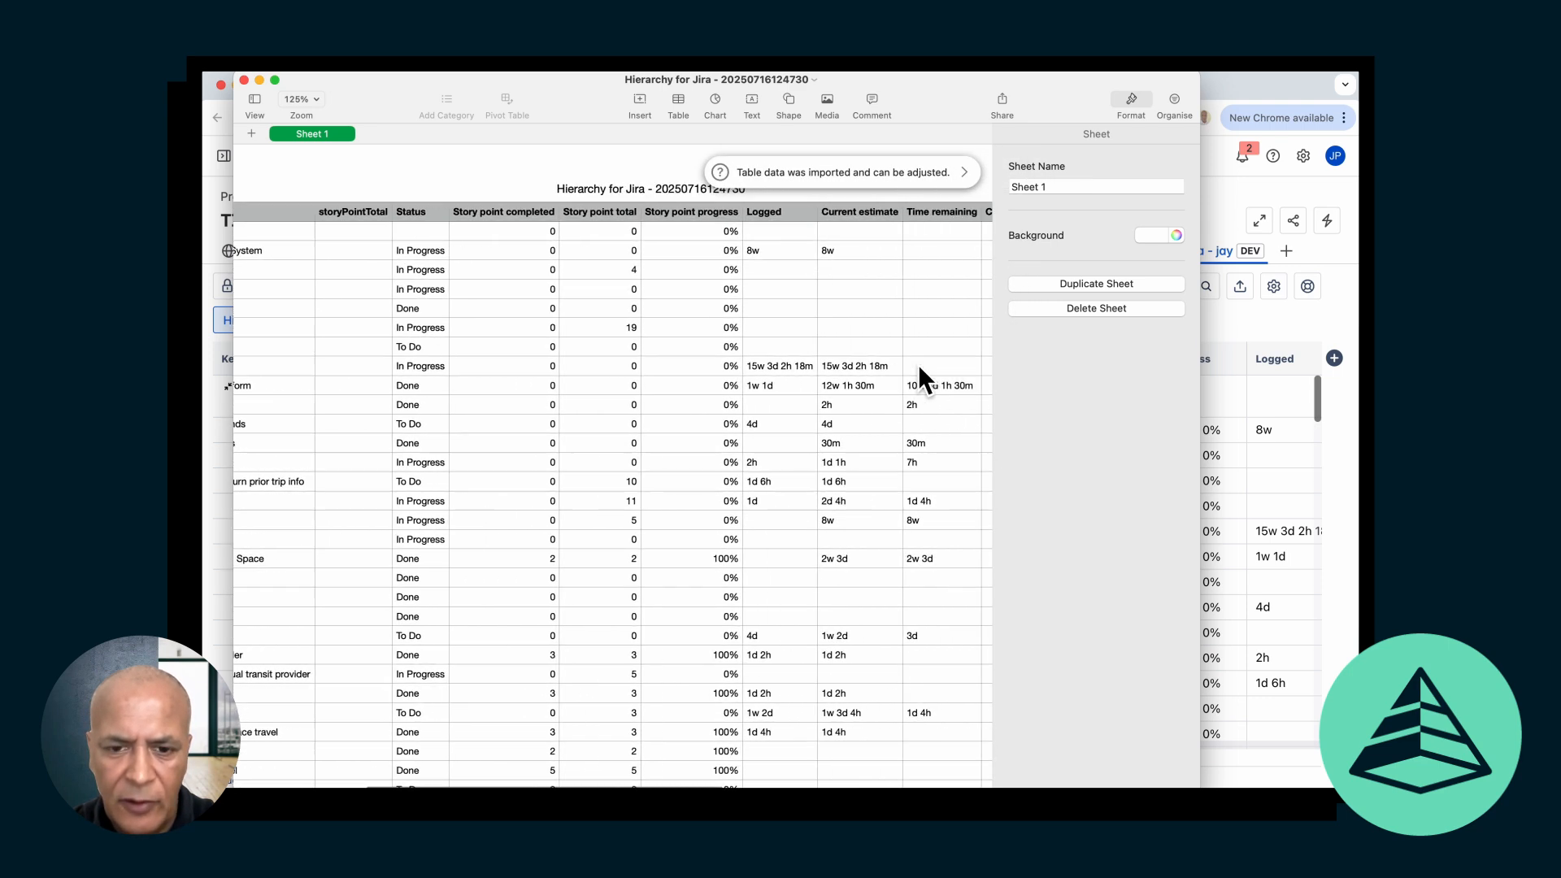
{"action": "scroll", "coordinate": [919, 374], "scroll_direction": "right", "scroll_amount": 10}
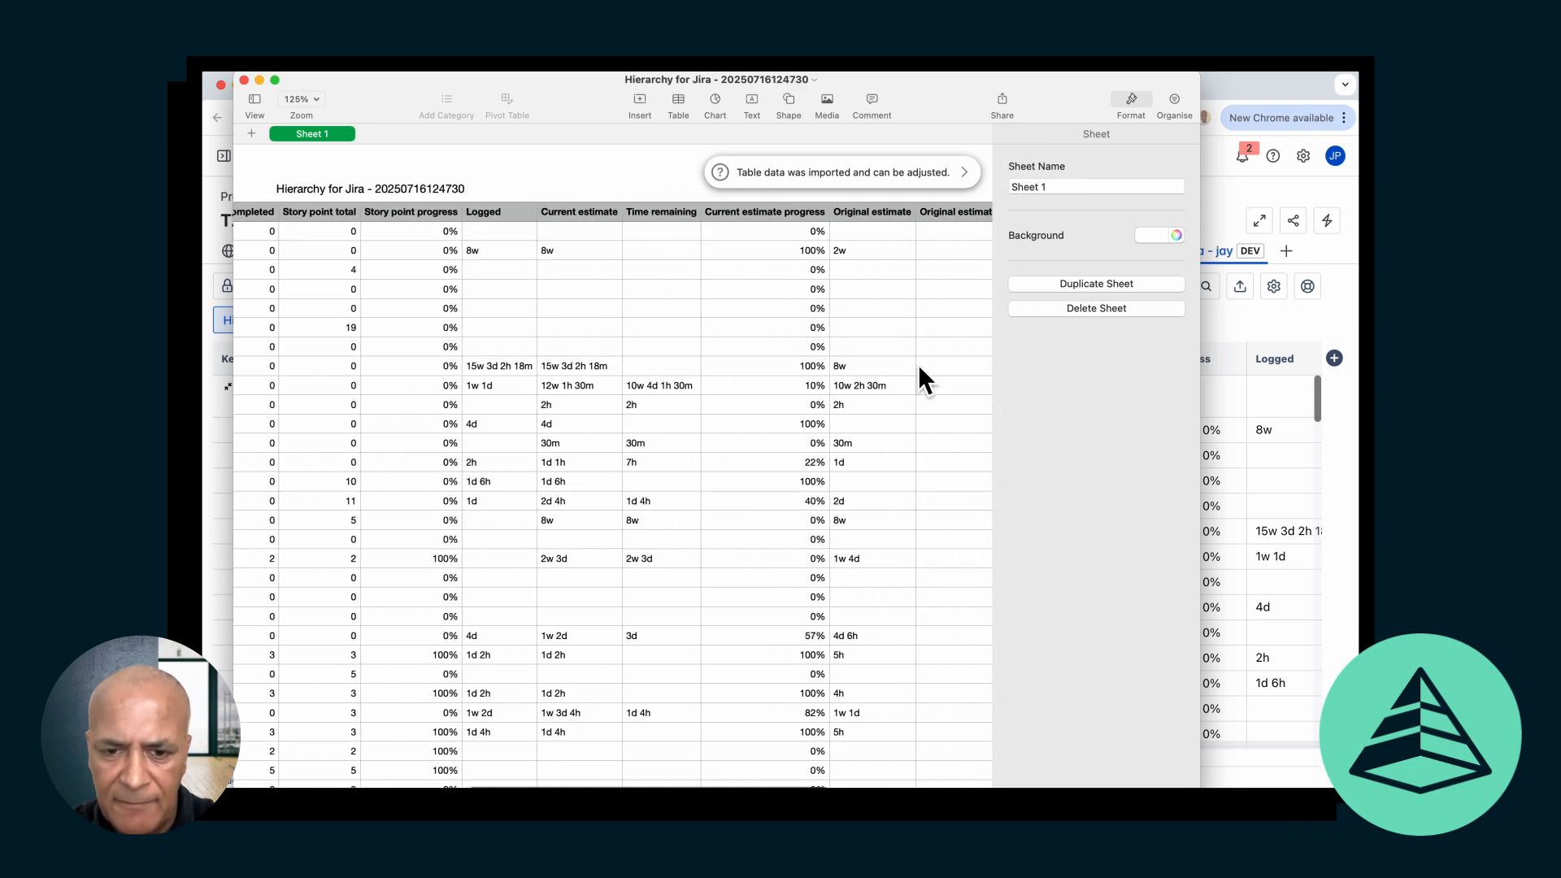